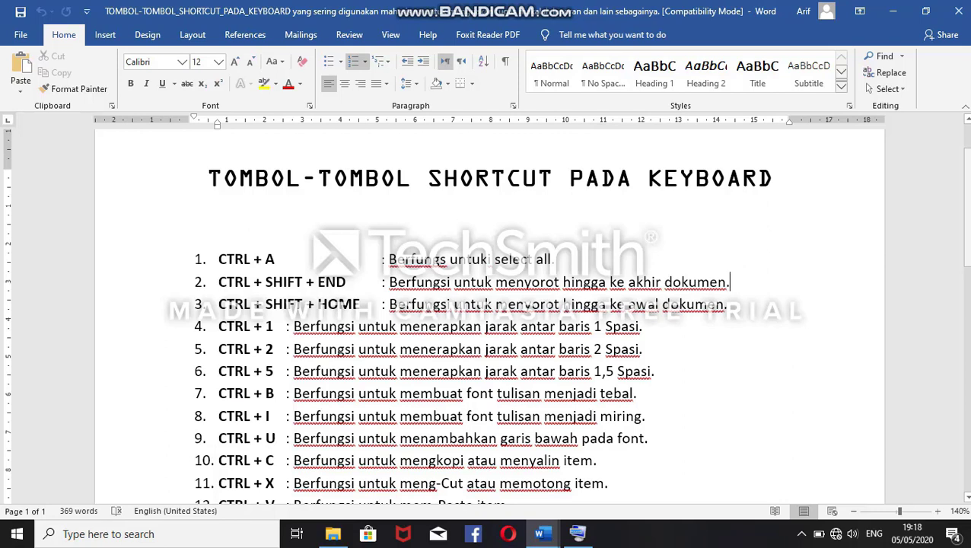
Step: Review the list of keyboard shortcuts and switch to the open document whose name begins with "contoh cara mempercep"
mouse_move(966, 214)
left_mouse_down()
mouse_move(966, 351)
mouse_move(967, 211)
left_mouse_up()
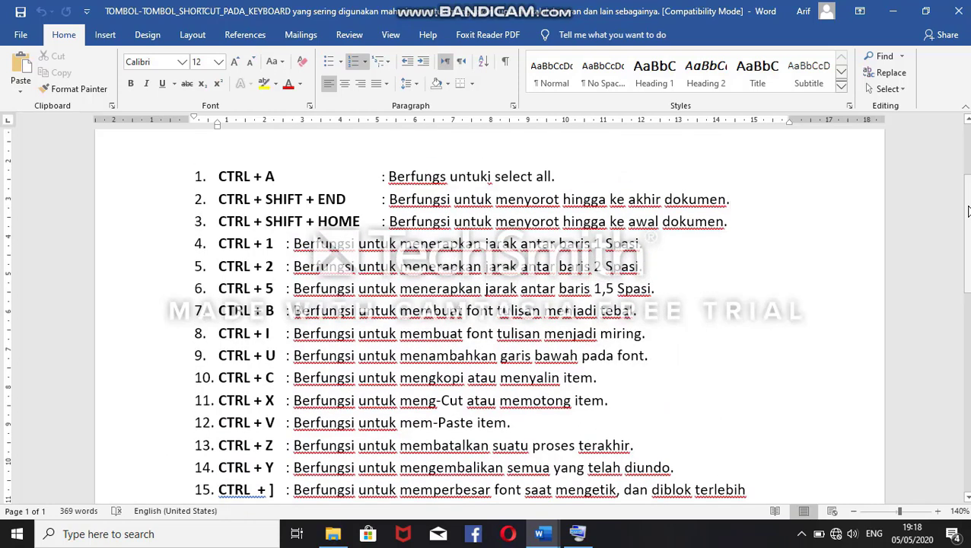
mouse_move(967, 211)
left_mouse_down()
mouse_move(967, 152)
mouse_move(969, 210)
left_mouse_up()
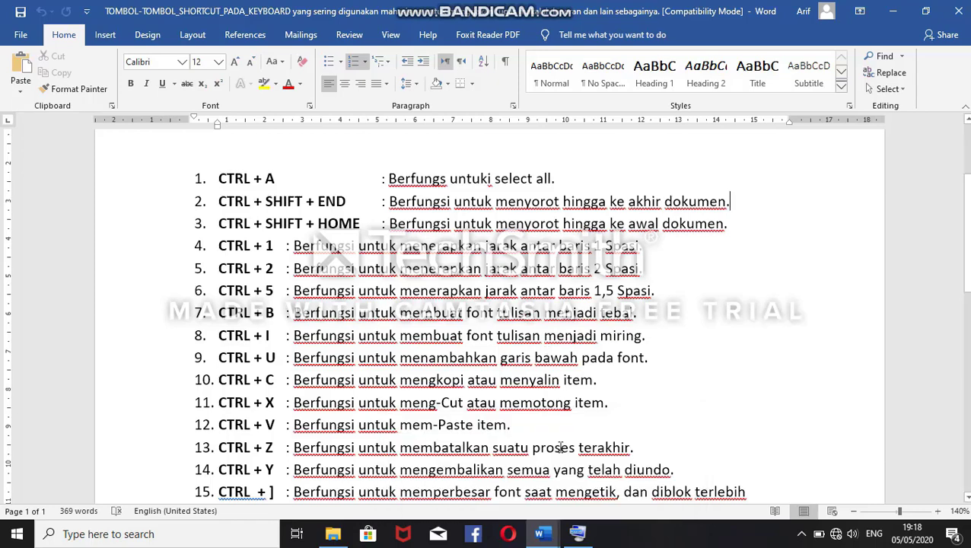
mouse_move(549, 538)
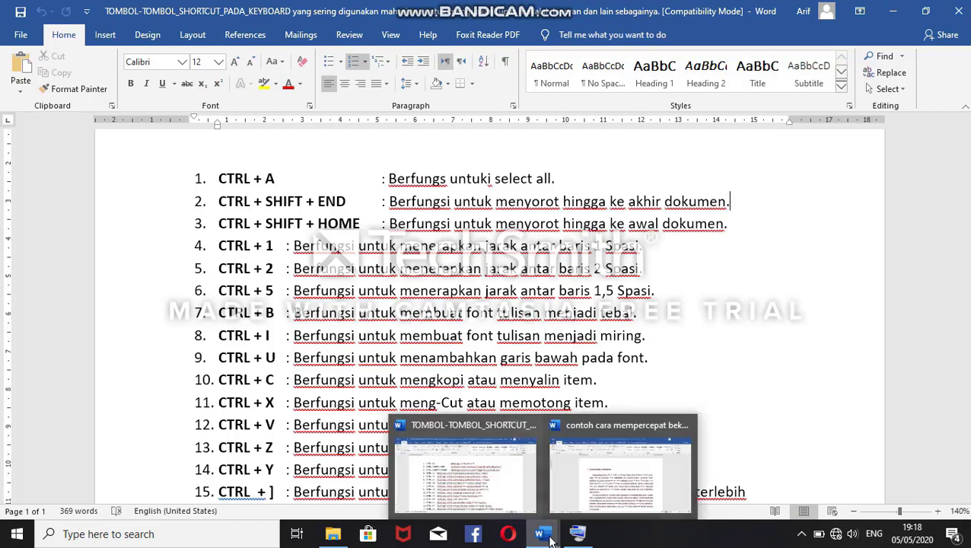
left_click(605, 479)
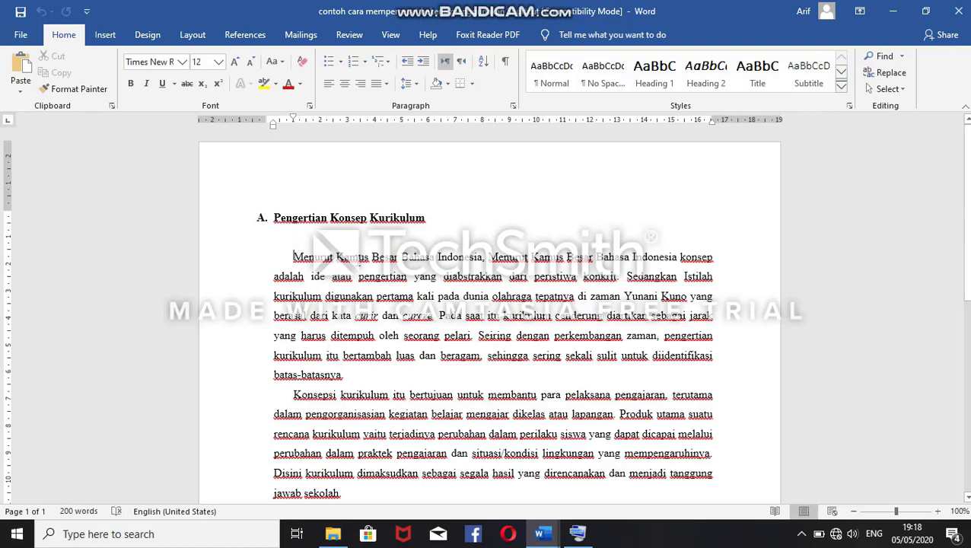
Step: Select all the text in the document and check that the selection covers sections A and B
key("ctrl+a")
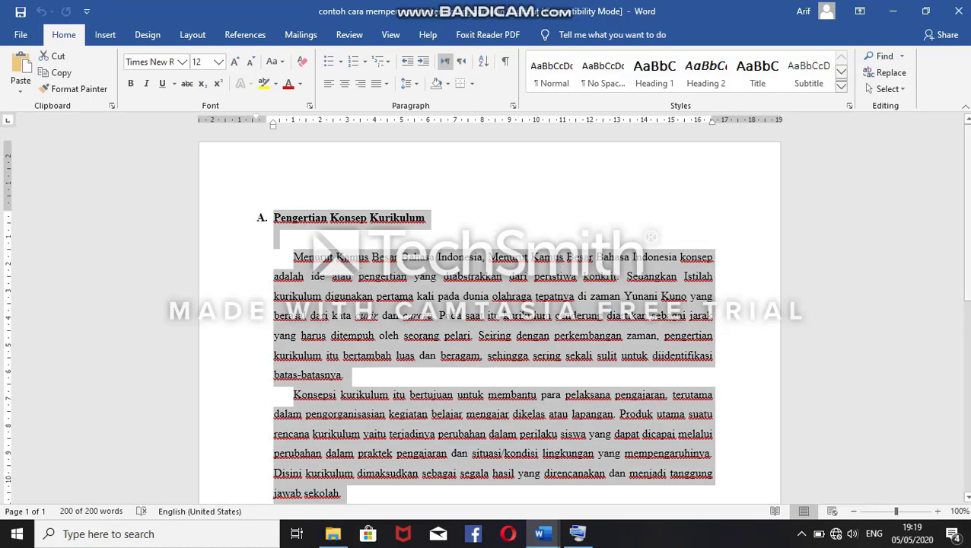
scroll(487, 319, "down", 5)
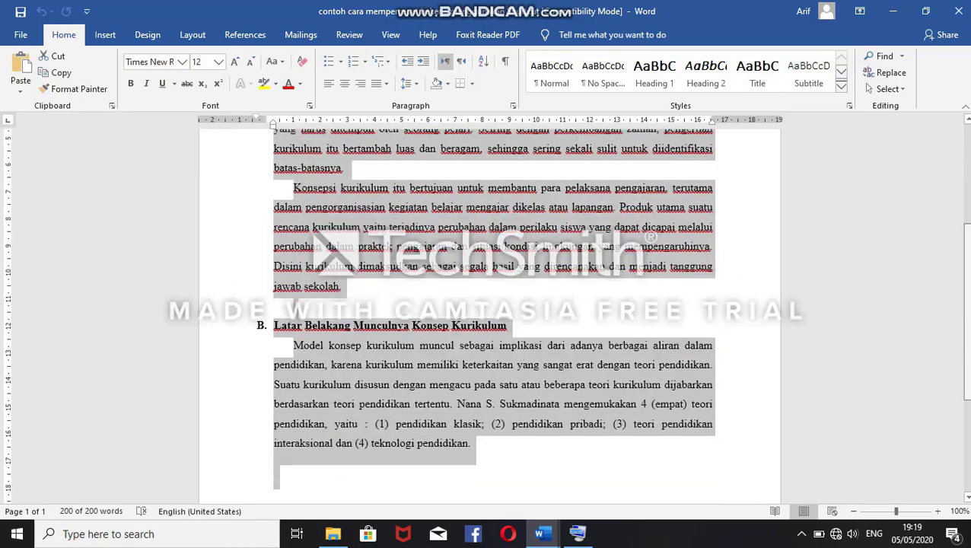
scroll(487, 319, "up", 4)
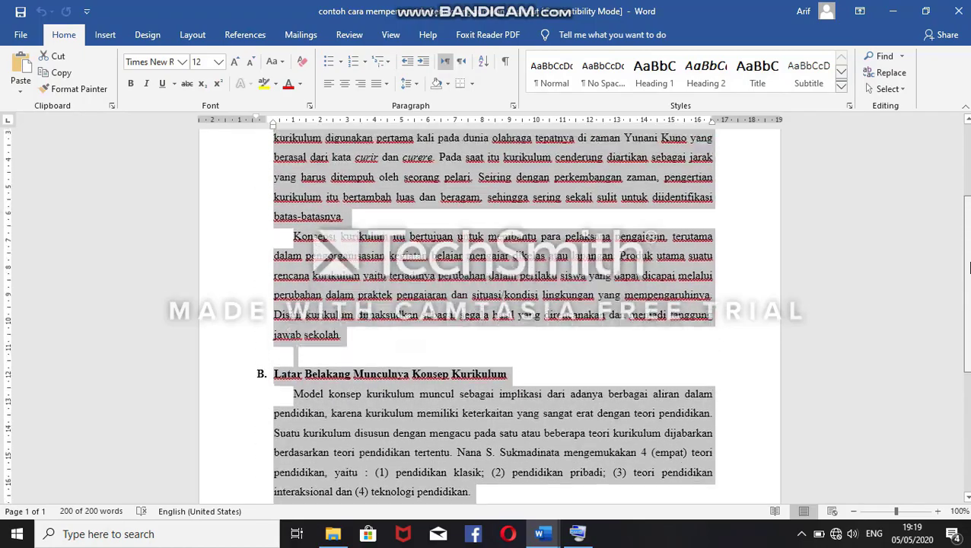
scroll(486, 320, "up", 1)
scroll(486, 319, "down", 1)
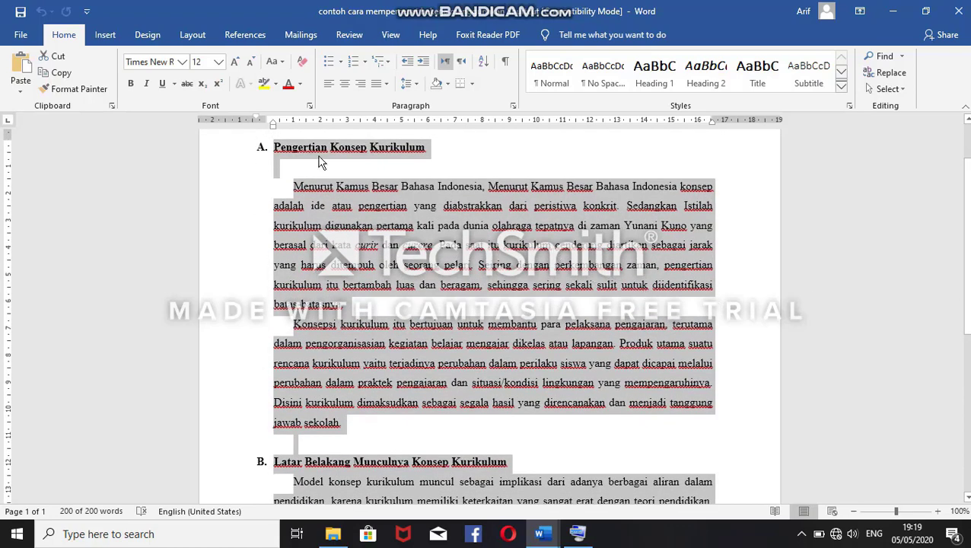
Step: Place the cursor before "Menurut" at the start of section A's first paragraph and bring up the On-Screen Keyboard
left_click(294, 185)
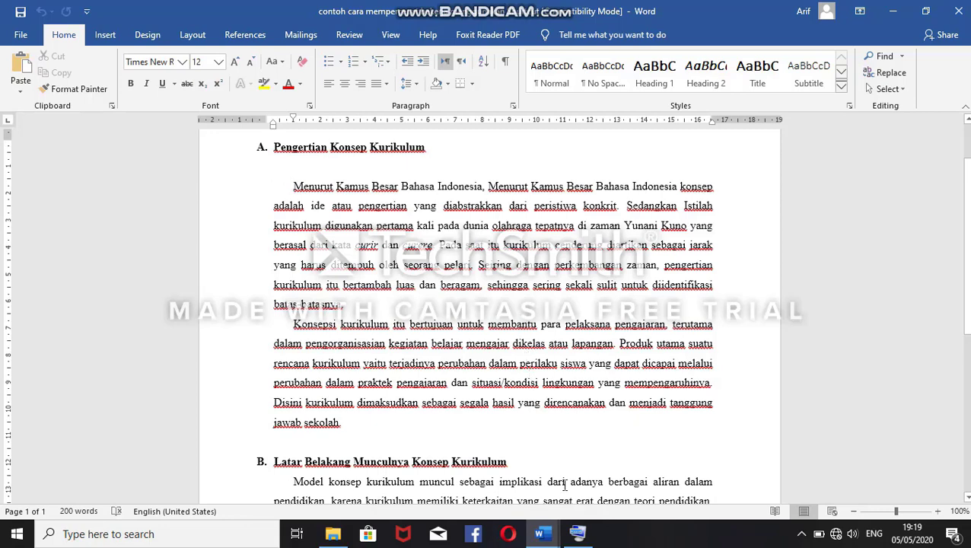
mouse_move(577, 535)
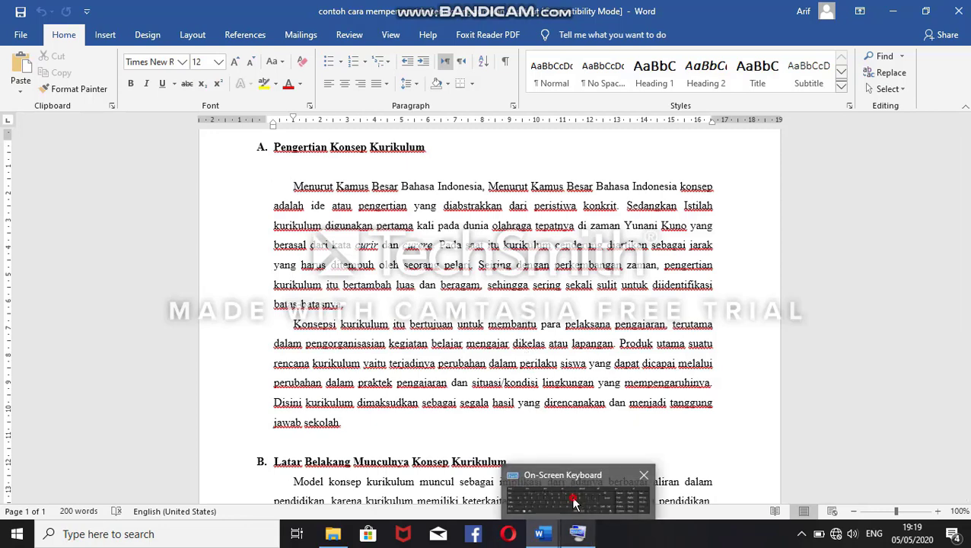
left_click(572, 496)
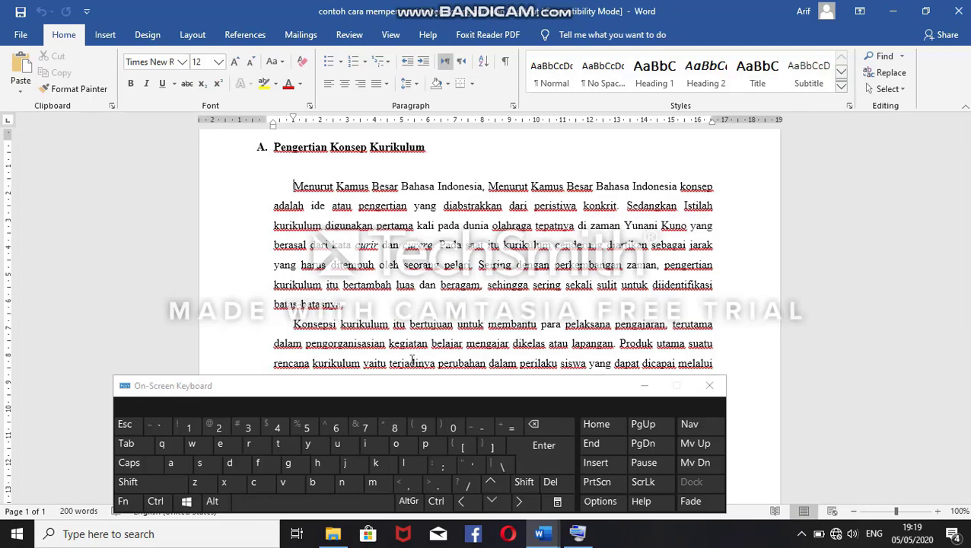
Step: Select text word by word from the start of section A's first paragraph through "tepatnya" in its third line
key("ctrl")
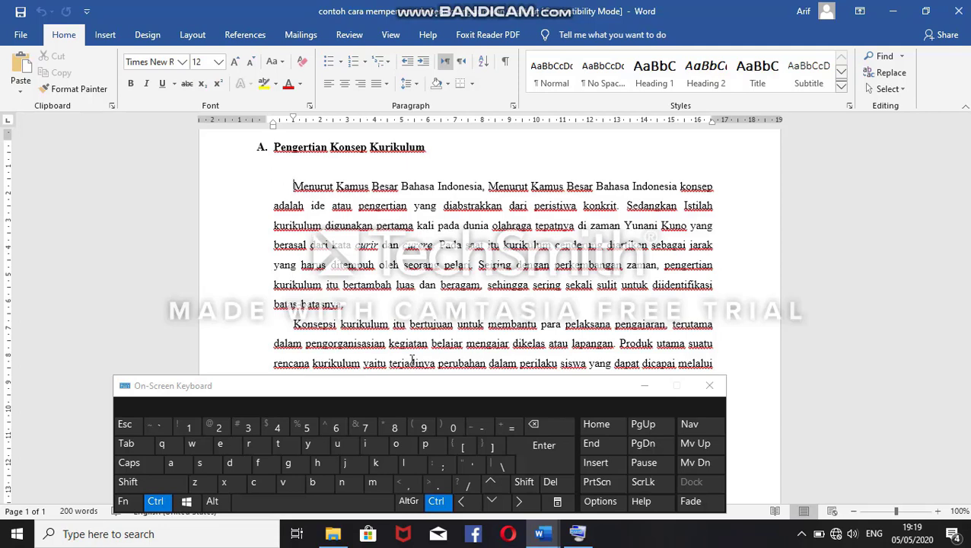
key("shift")
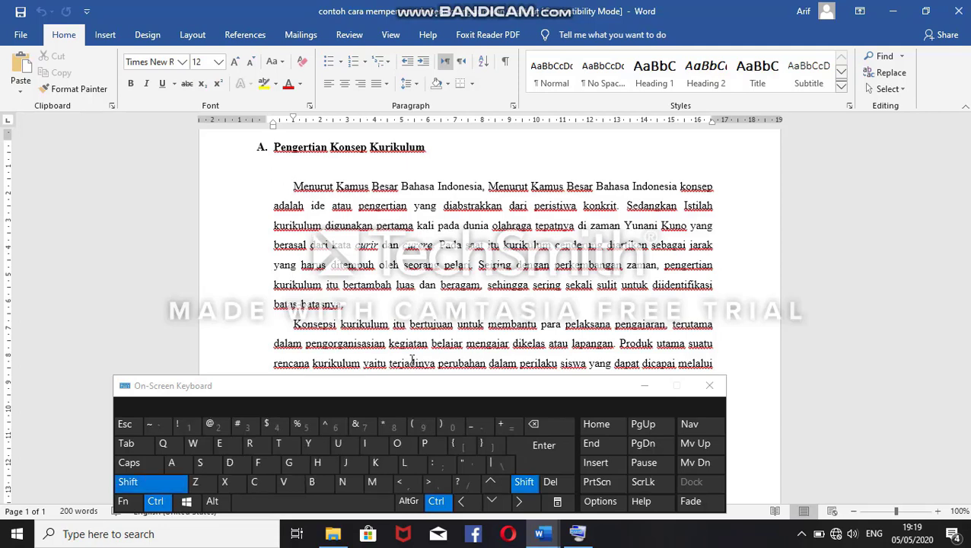
key("ctrl+shift+Right")
key("ctrl+shift+Right")
key("ctrl+shift+Right")
key("ctrl+shift+Right")
key("ctrl+shift+Right")
key("ctrl+shift+Right")
key("ctrl+shift+Right")
key("ctrl+shift+Right")
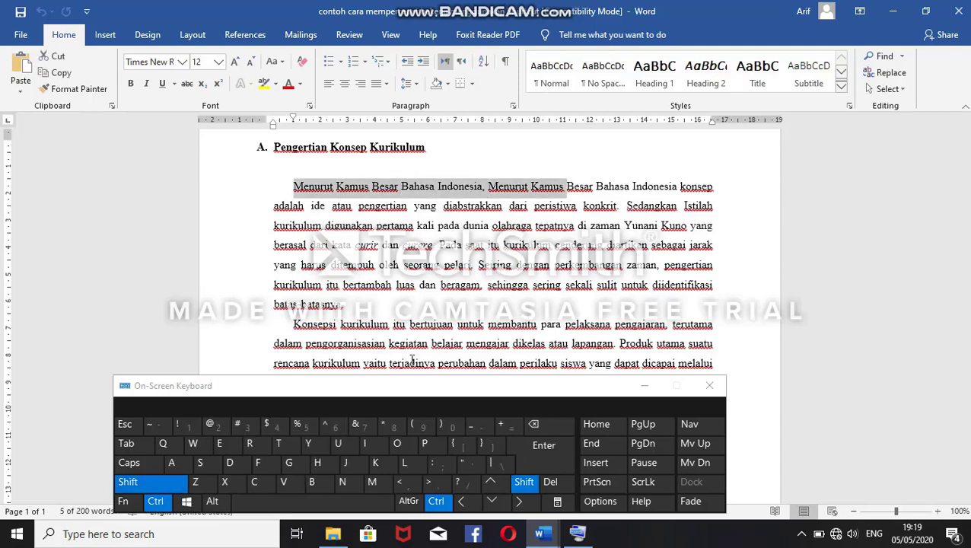
key("ctrl+shift+Right")
key("ctrl+shift+Right")
key("ctrl+shift+Right")
key("ctrl+shift+Right")
key("ctrl+shift+Right")
key("ctrl+shift+Right")
key("ctrl+shift+Right")
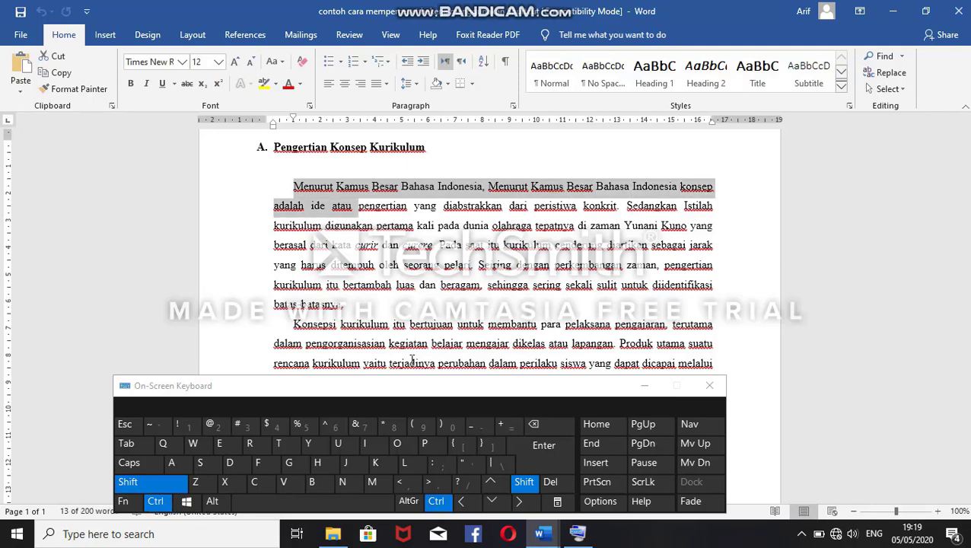
key("ctrl+shift+Right")
key("ctrl+shift+Right")
key("ctrl+shift+Right")
key("ctrl+shift+Right")
key("ctrl+shift+Right")
key("ctrl+shift+Right")
key("ctrl+shift+Right")
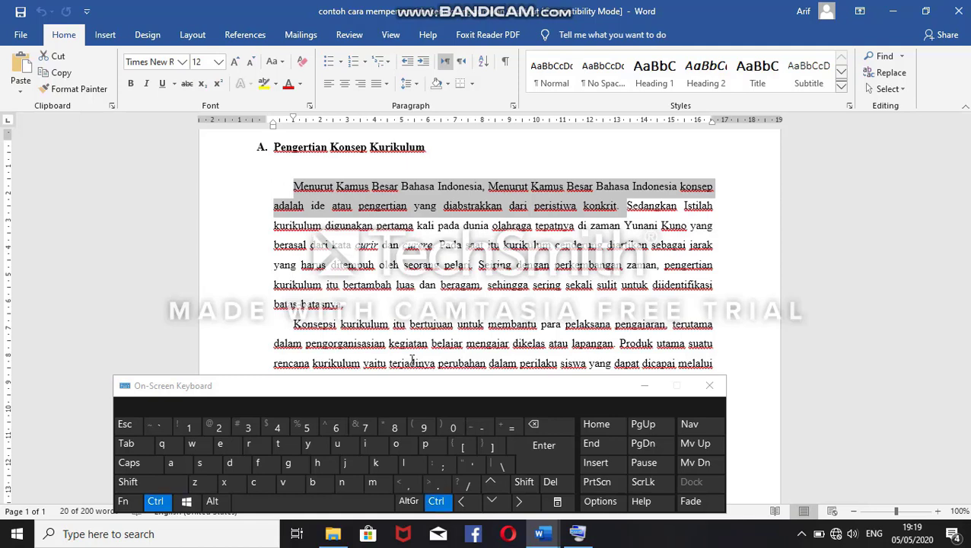
key("ctrl+shift+Right")
key("ctrl+shift+Right")
key("ctrl+shift+Right")
key("ctrl+shift+Right")
key("ctrl+shift+Right")
key("ctrl+shift+Right")
key("ctrl+shift+Right")
key("ctrl+shift+Right")
key("ctrl+shift+Right")
key("ctrl+shift+Right")
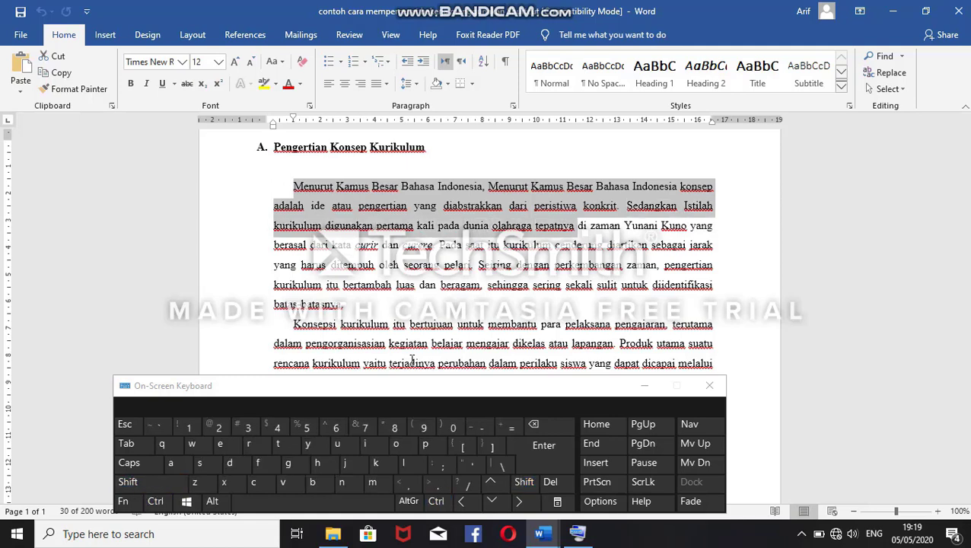
Step: Select the whole first paragraph of section A and shrink the selection word by word to end at "kurikulum" in the third line
left_click(296, 188)
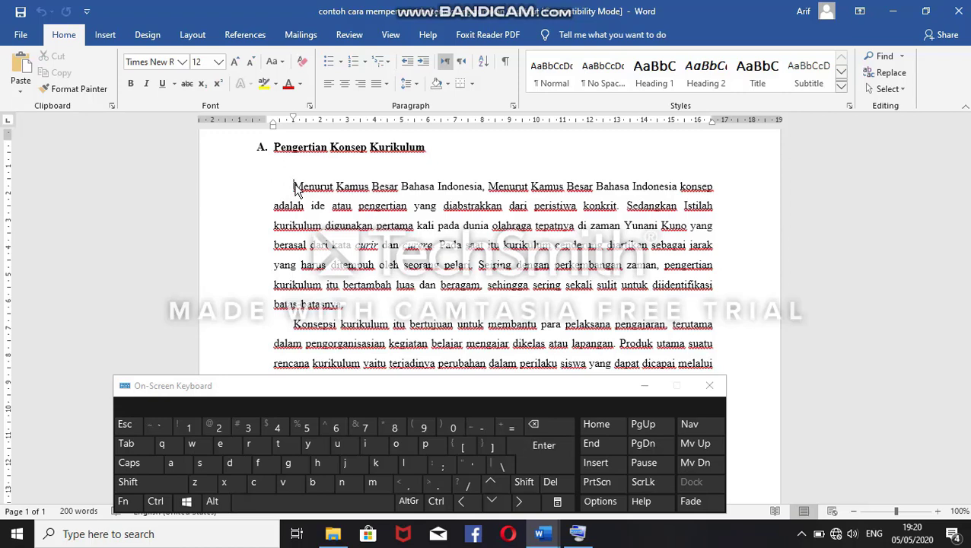
left_click_drag(297, 189, 383, 308)
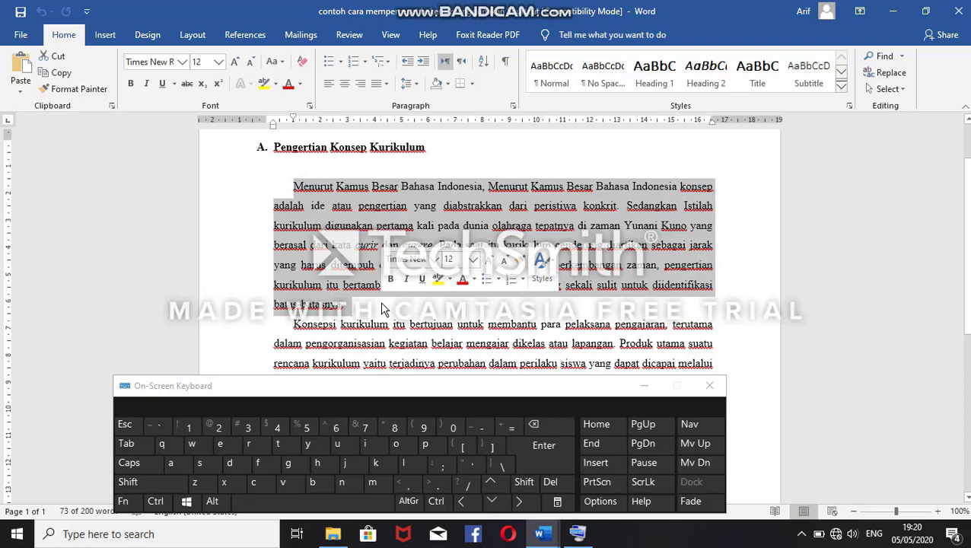
key("ctrl+shift")
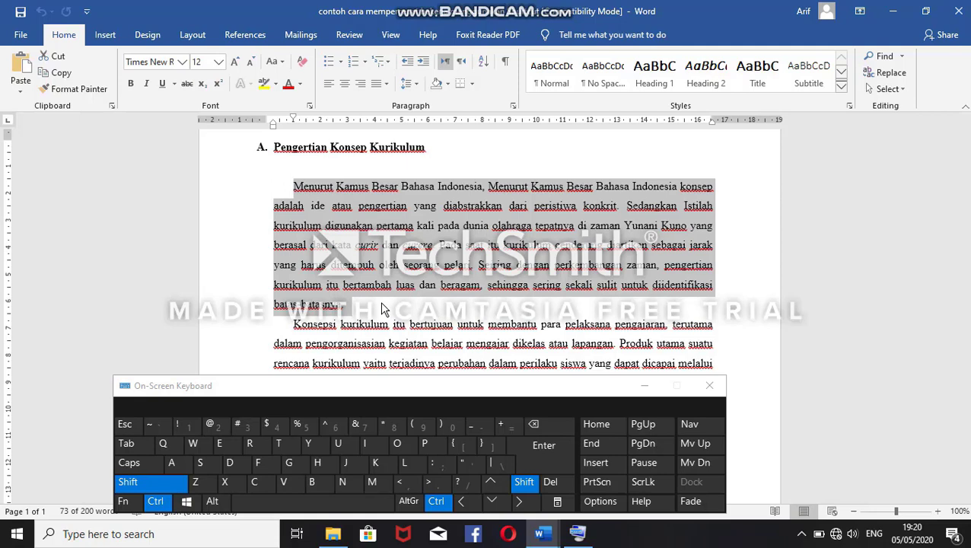
key("ctrl+shift+Left")
key("ctrl+shift+Left")
key("ctrl+shift+Left")
key("ctrl+shift+Left")
key("ctrl+shift+Left")
key("ctrl+shift+Left")
key("ctrl+shift+Left")
key("ctrl+shift+Left")
key("ctrl+shift+Left")
key("ctrl+shift+Left")
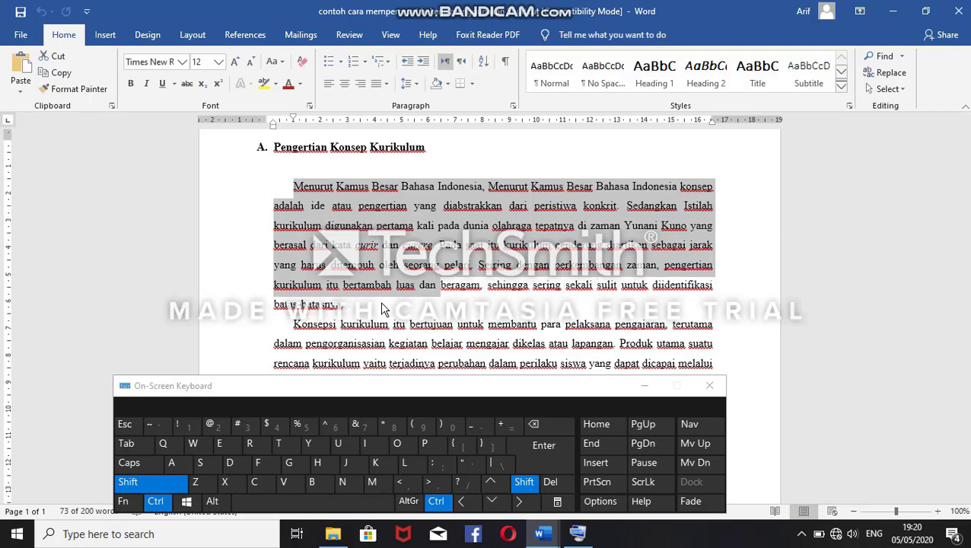
key("ctrl+shift+Left")
key("ctrl+shift+Left")
key("ctrl+shift+Left")
key("ctrl+shift+Left")
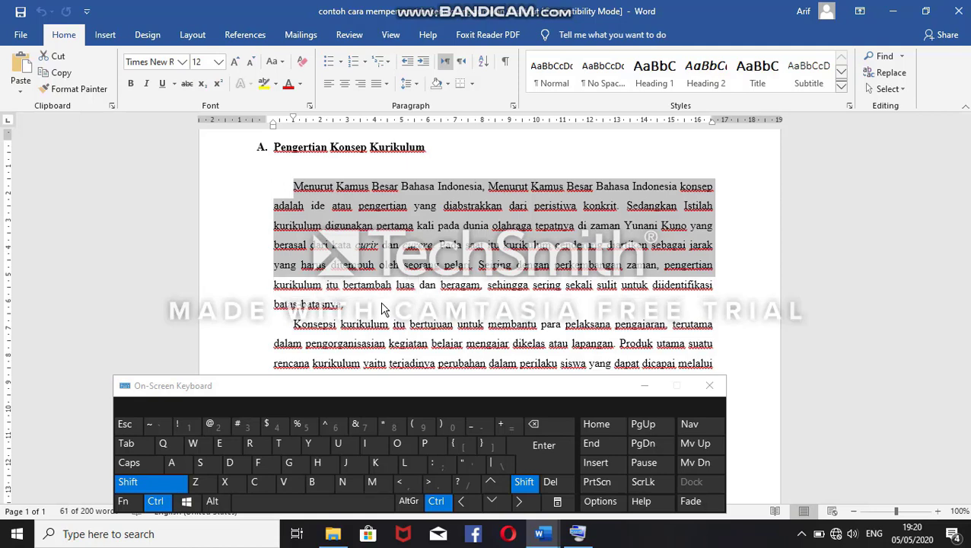
key("ctrl+shift+Left")
key("ctrl+shift+Left")
key("ctrl+shift+Left")
key("ctrl+shift+Left")
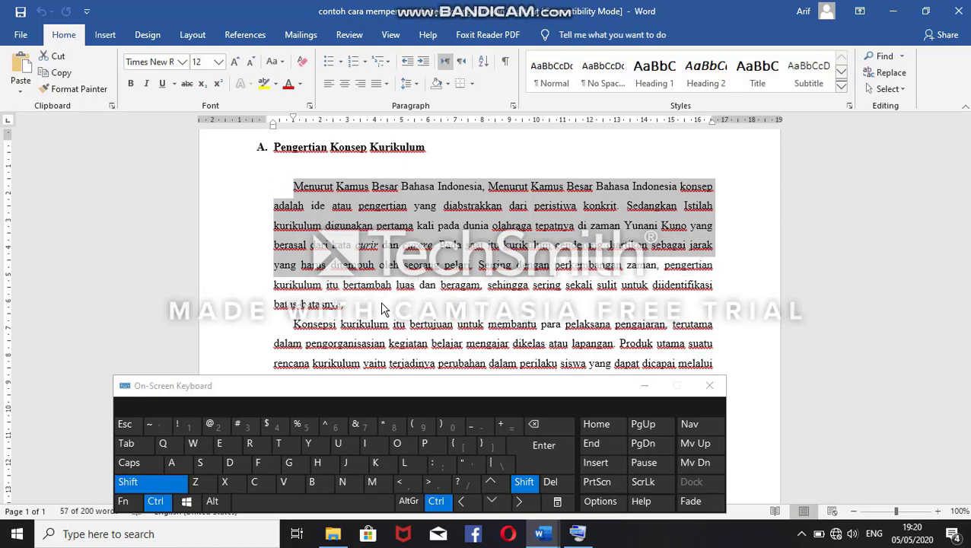
key("ctrl+shift+Left")
key("ctrl+shift+Left")
key("ctrl+shift+Left")
key("ctrl+shift+Left")
key("ctrl+shift+Left")
key("ctrl+shift+Left")
key("ctrl+shift+Left")
key("ctrl+shift+Left")
key("ctrl+shift+Left")
key("ctrl+shift+Left")
key("ctrl+shift+Left")
key("ctrl+shift+Left")
key("ctrl+shift+Left")
key("ctrl+shift+Left")
key("ctrl+shift+Left")
key("ctrl+shift+Left")
key("ctrl+shift+Left")
key("ctrl+shift+Left")
key("ctrl+shift+Left")
key("ctrl+shift+Left")
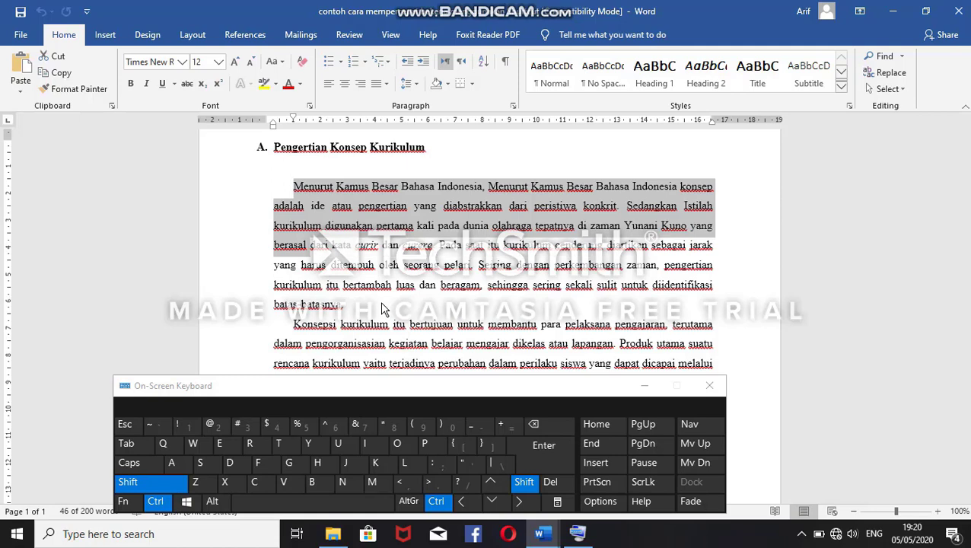
key("ctrl+shift+Left")
key("ctrl+shift+Left")
key("ctrl+shift+Left")
key("ctrl+shift+Left")
key("ctrl+shift+Left")
key("ctrl+shift+Left")
key("ctrl+shift+Left")
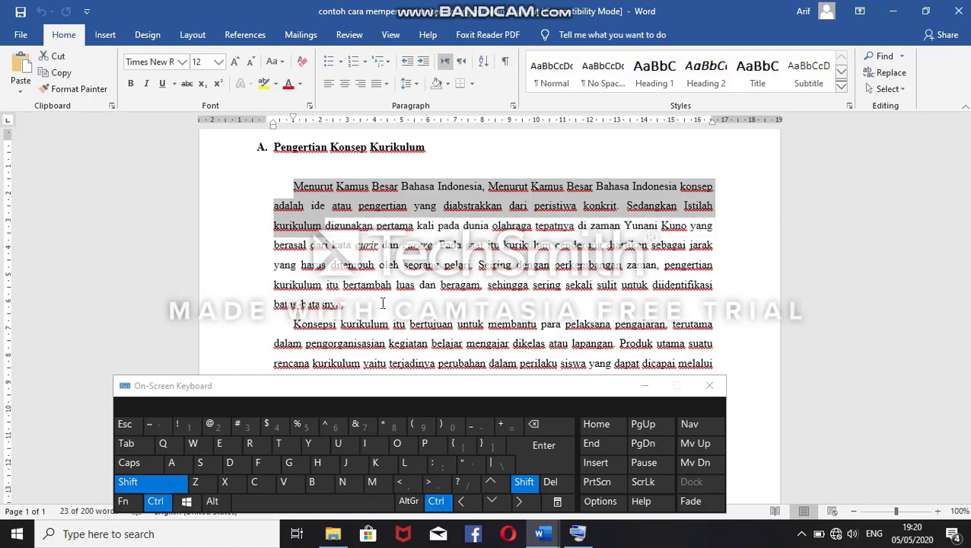
Step: Extend the selection word by word into the paragraph's fourth line and shrink it back to end at "dunia"
key("ctrl+shift")
key("ctrl+shift+Right")
key("ctrl+shift+Right")
key("ctrl+shift+Right")
key("ctrl+shift+Right")
key("ctrl+shift+Right")
key("ctrl+shift+Right")
key("ctrl+shift+Right")
key("ctrl+shift+Right")
key("ctrl+shift+Right")
key("ctrl+shift+Right")
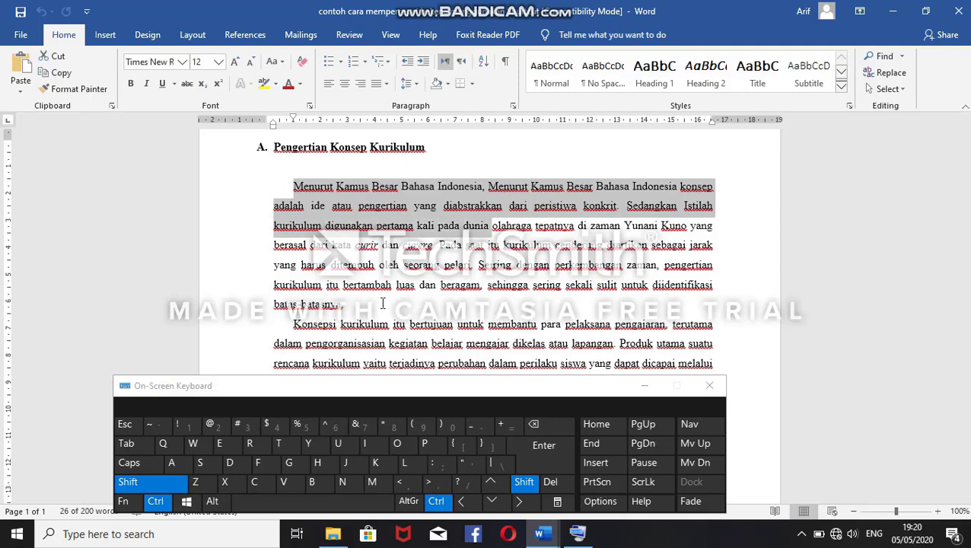
key("ctrl+shift+Right")
key("ctrl+shift+Right")
key("ctrl+shift+Right")
key("ctrl+shift+Right")
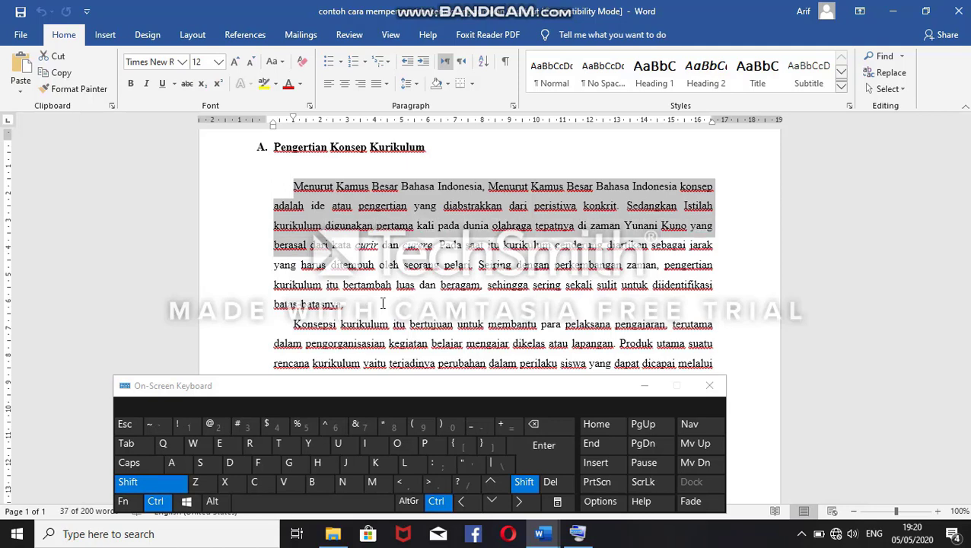
key("ctrl+shift+Left")
key("ctrl+shift+Left")
key("ctrl+shift+Left")
key("ctrl+shift+Left")
key("ctrl+shift+Left")
key("ctrl+shift+Left")
key("ctrl+shift+Left")
key("ctrl+shift+Left")
key("ctrl+shift+Left")
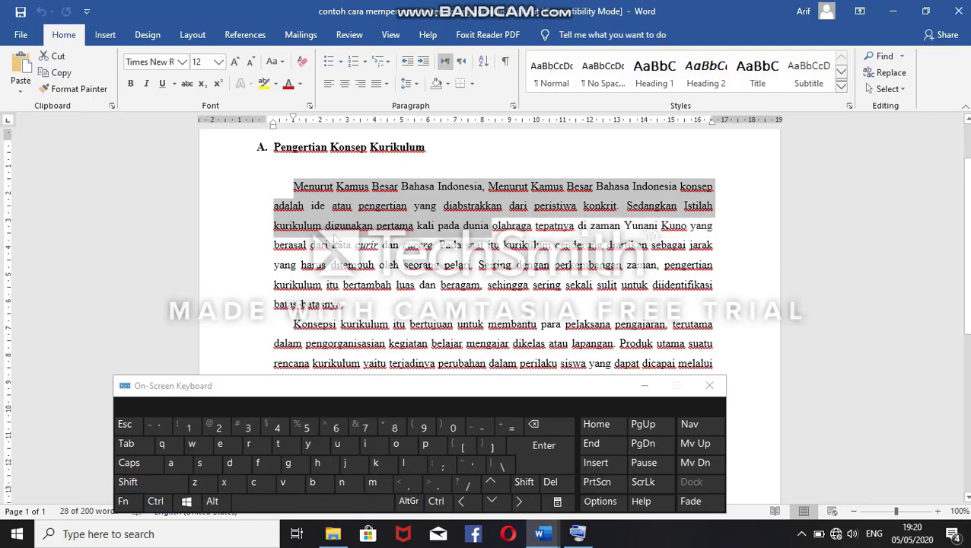
Step: Select the whole first paragraph of section A and set its line spacing to single
left_click(298, 189)
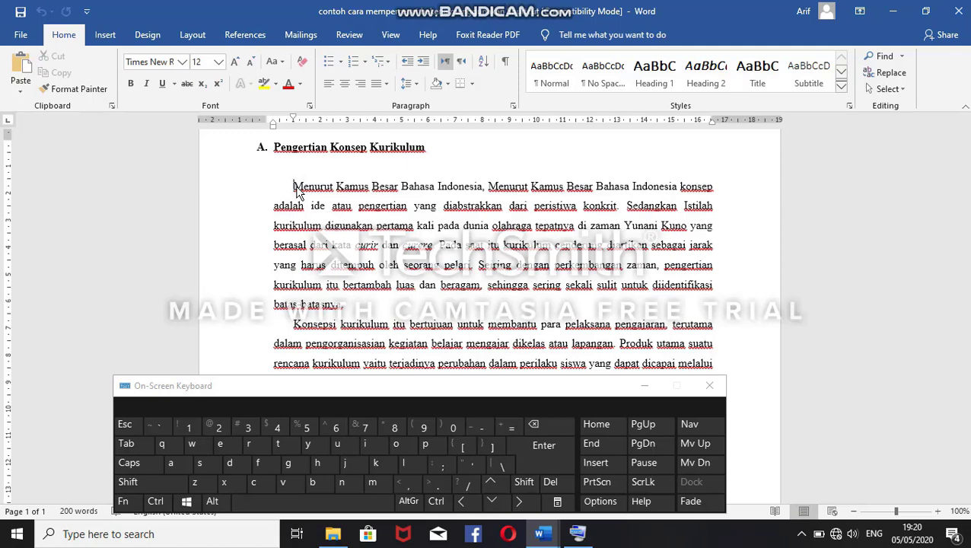
left_click_drag(295, 187, 360, 305)
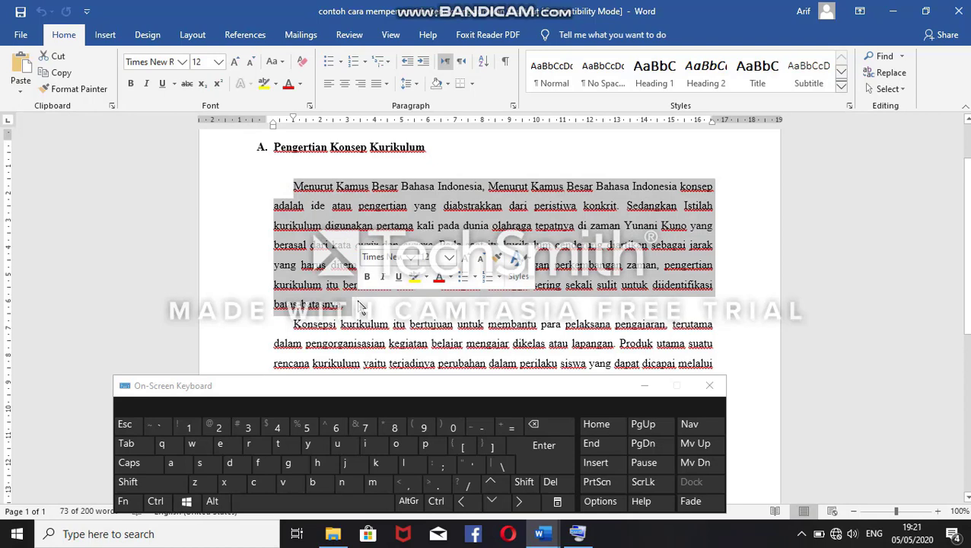
key("ctrl")
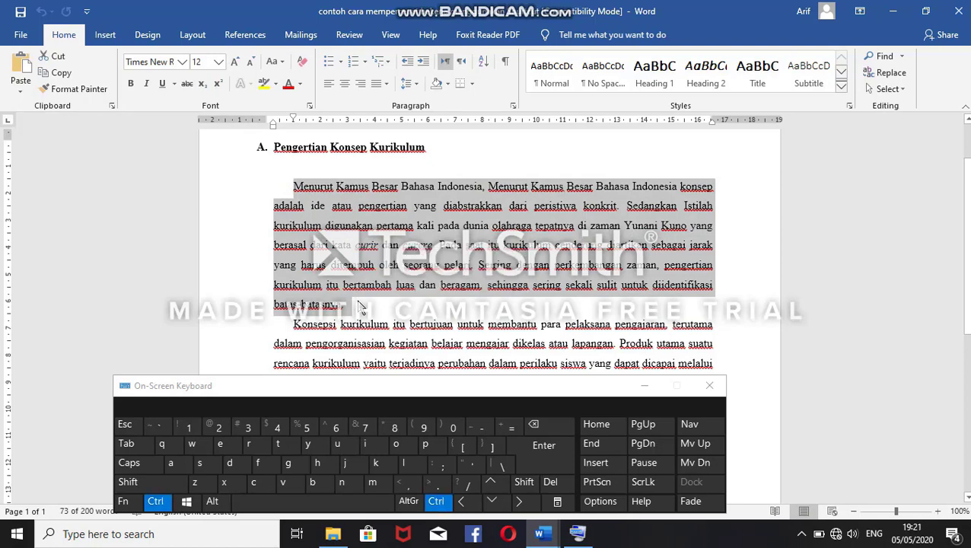
key("ctrl+1")
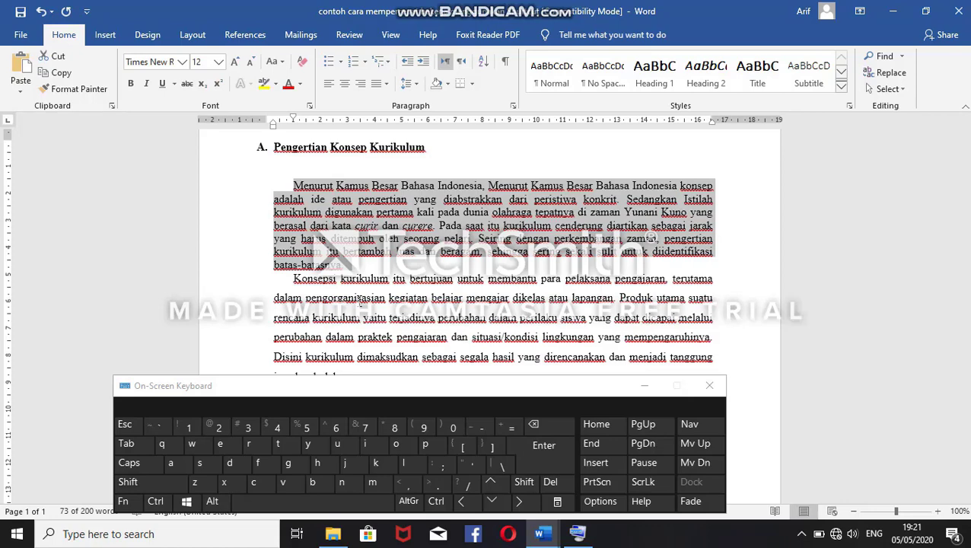
Step: Undo the single line spacing and set the selected paragraph's line spacing to double
key("ctrl+z")
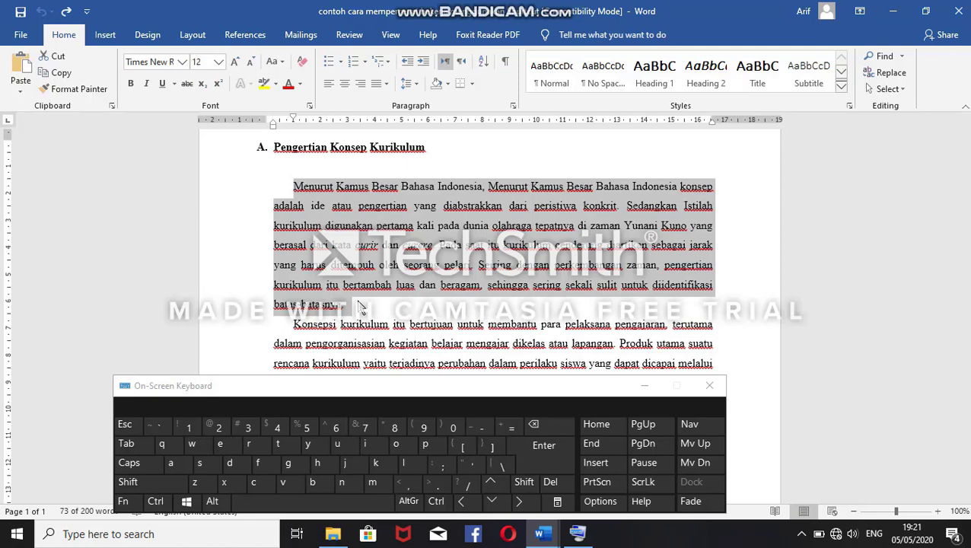
key("ctrl")
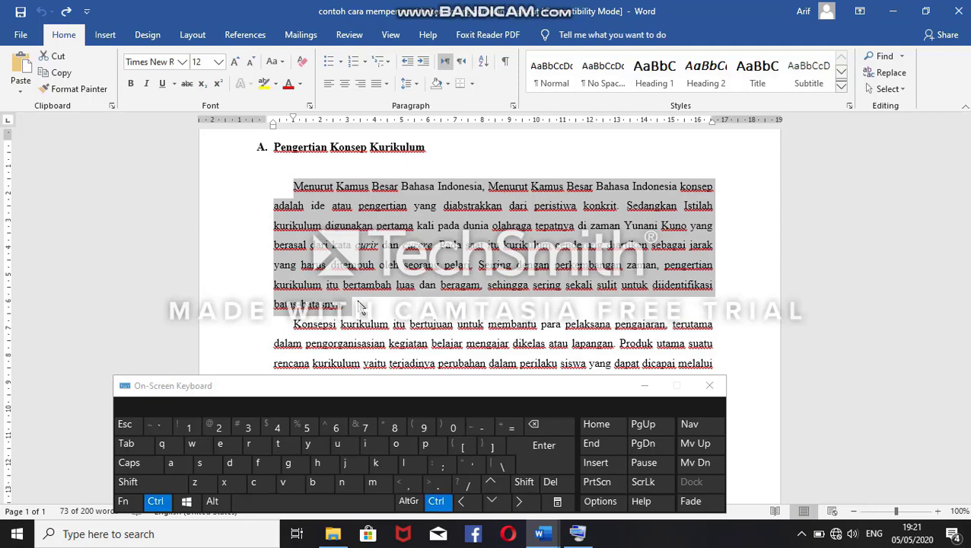
key("ctrl+5")
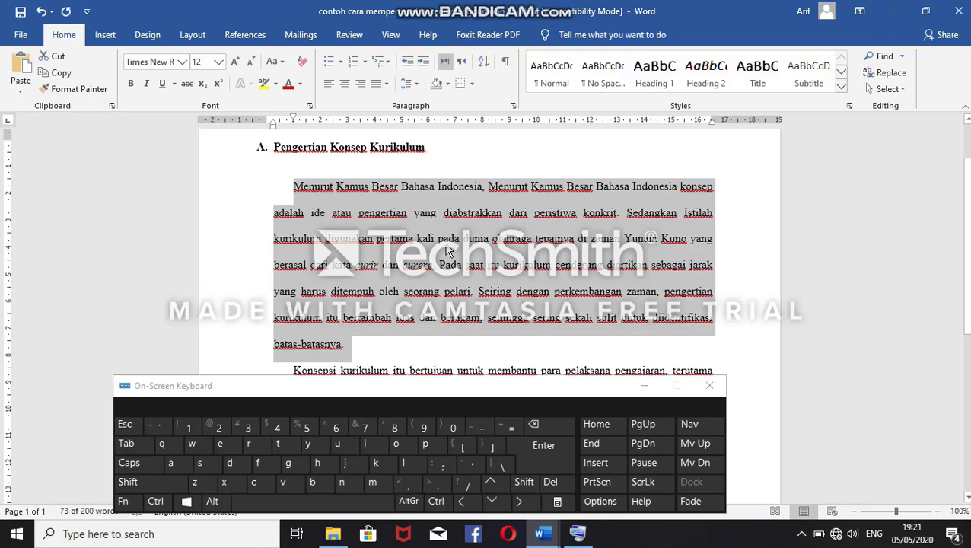
Step: Set the selected first paragraph's line spacing to 1.5 lines and clear the selection
key("ctrl+5")
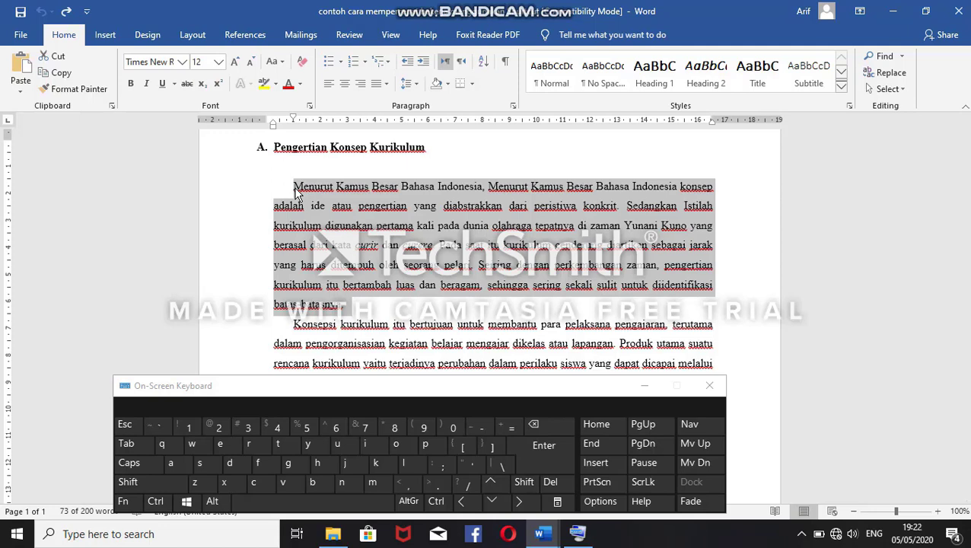
key("ctrl")
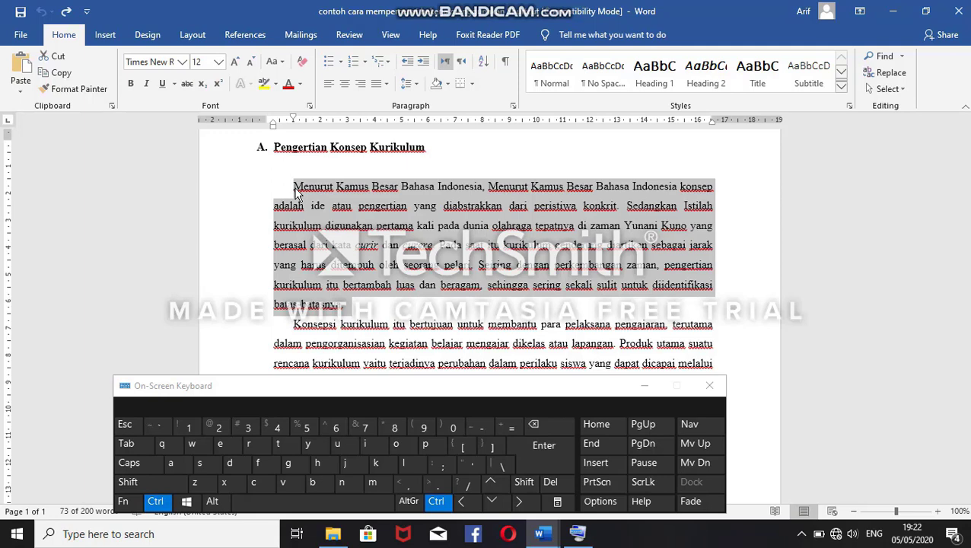
key("ctrl+5")
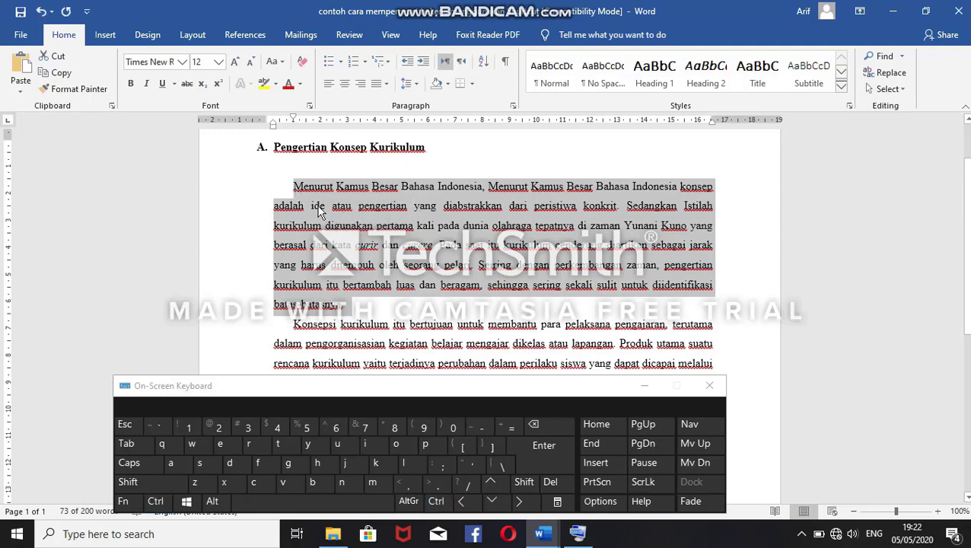
left_click(378, 302)
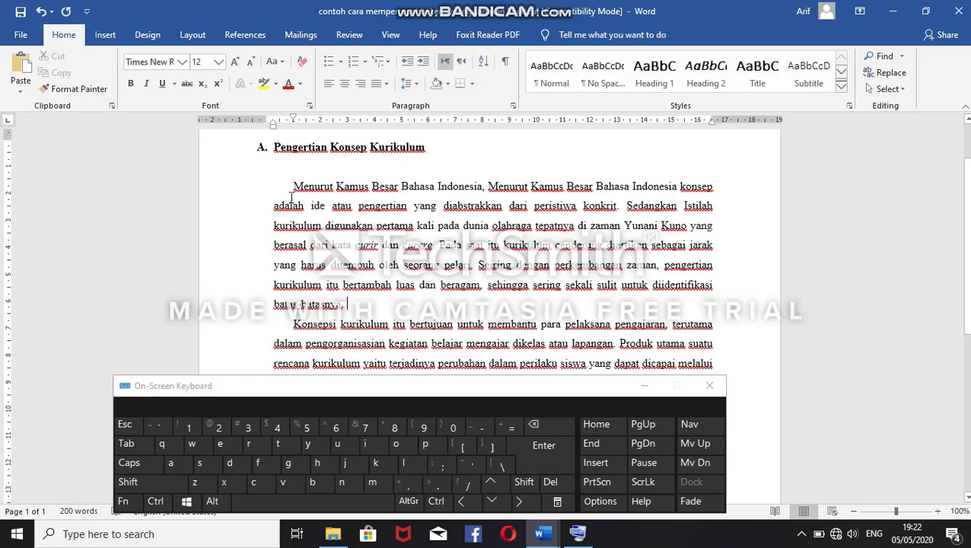
Step: Select the whole first paragraph of section A, make it bold, and remove the bold formatting again
left_click_drag(290, 187, 355, 308)
left_click(314, 218)
left_click(293, 186)
left_click_drag(294, 186, 362, 304)
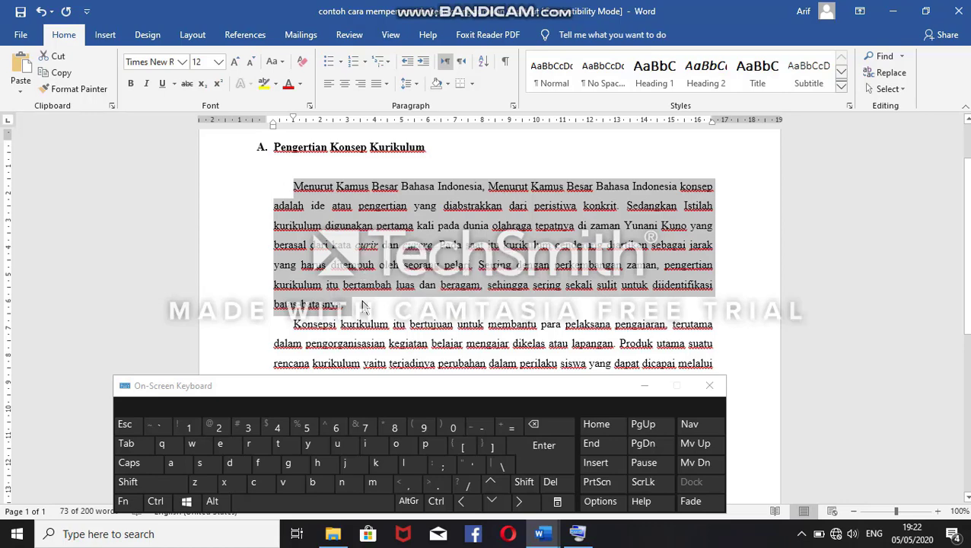
key("ctrl+b")
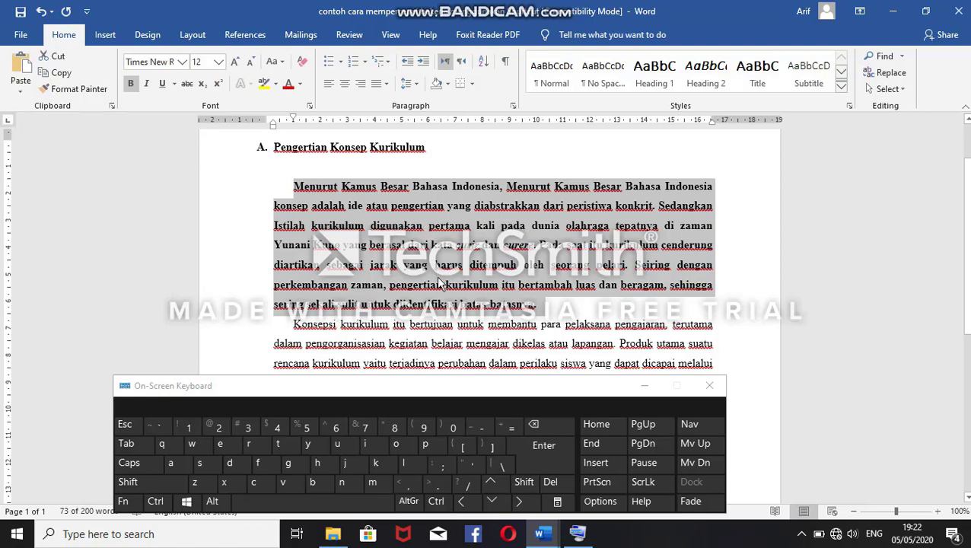
key("ctrl+b")
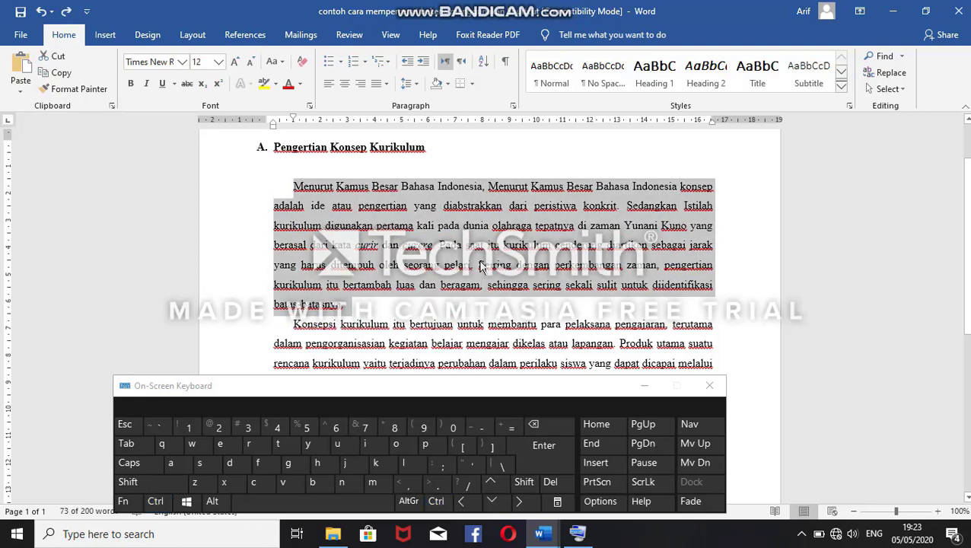
left_click(480, 265)
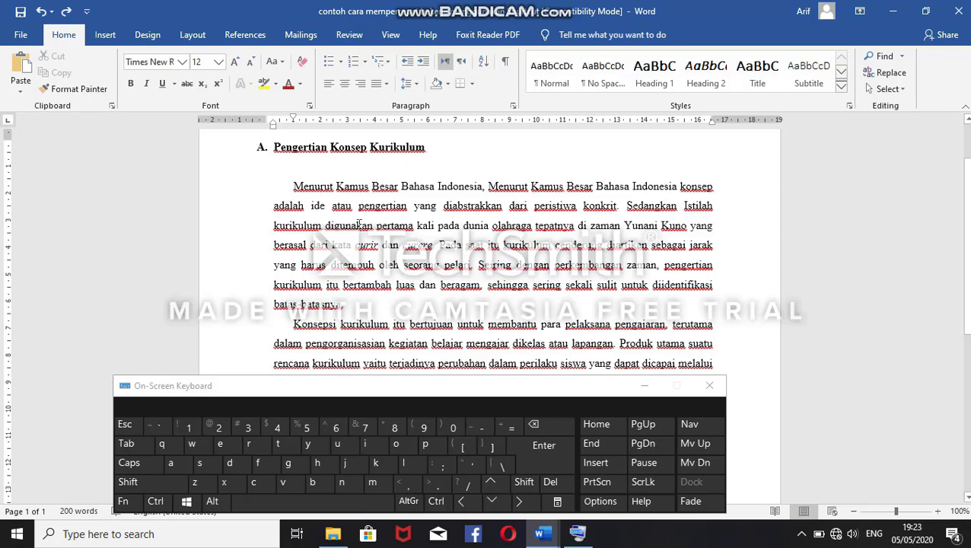
Step: Select the whole first paragraph of section A, make it italic, and revert the italic formatting
left_click(292, 186)
left_click_drag(292, 185, 365, 307)
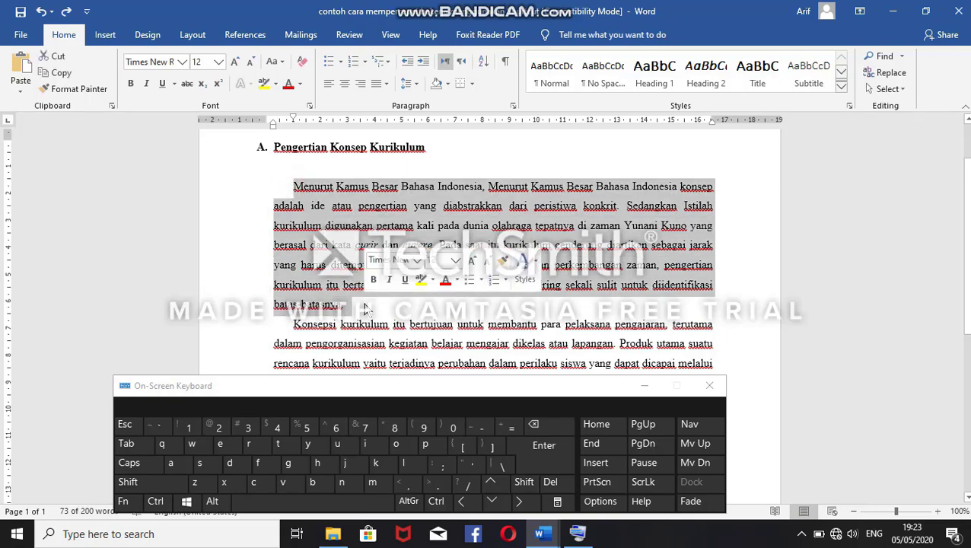
key("ctrl")
key("ctrl+i")
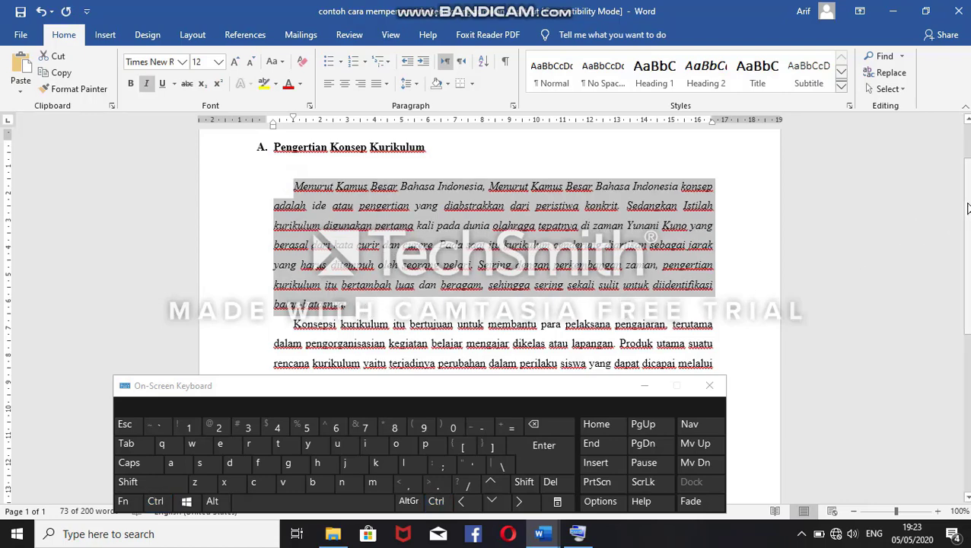
mouse_move(966, 205)
left_mouse_down()
mouse_move(968, 248)
mouse_move(968, 210)
left_mouse_up()
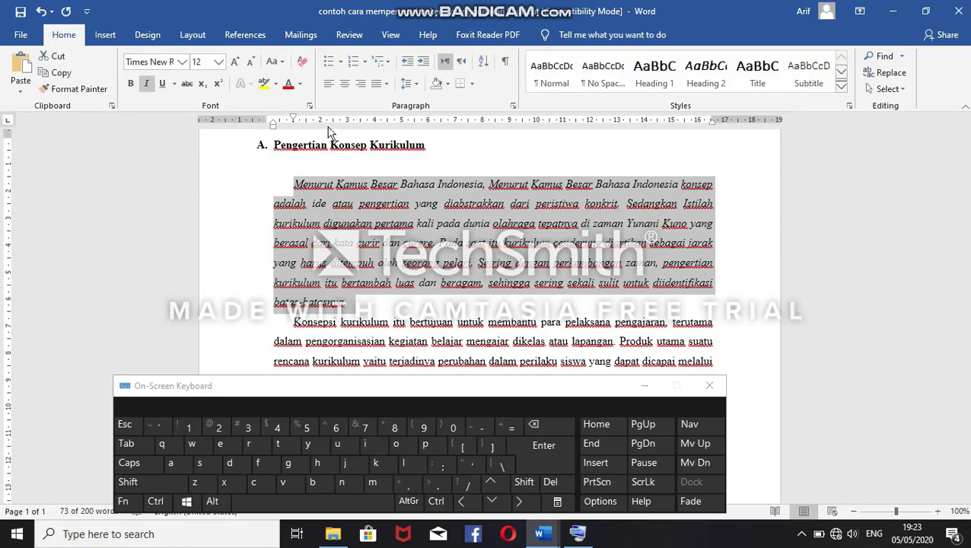
key("ctrl+i")
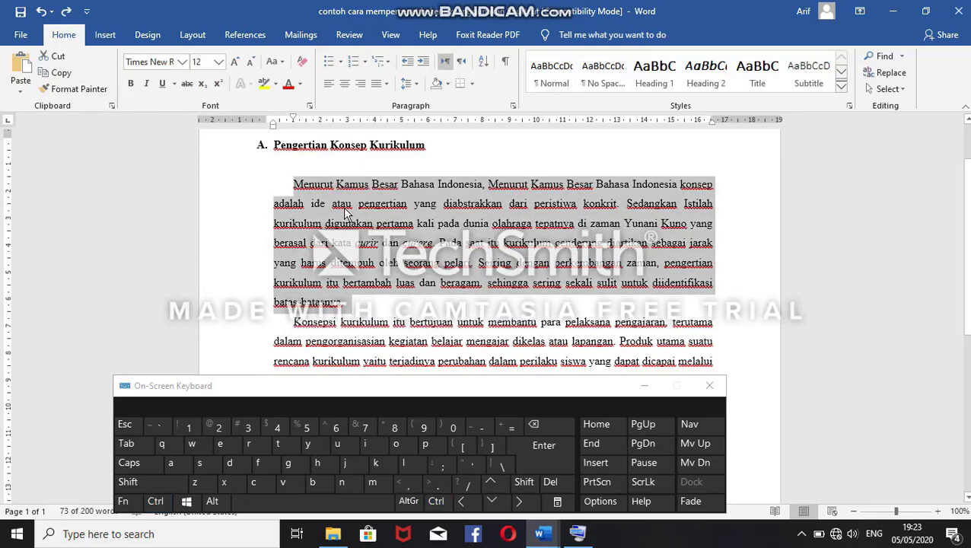
left_click(343, 213)
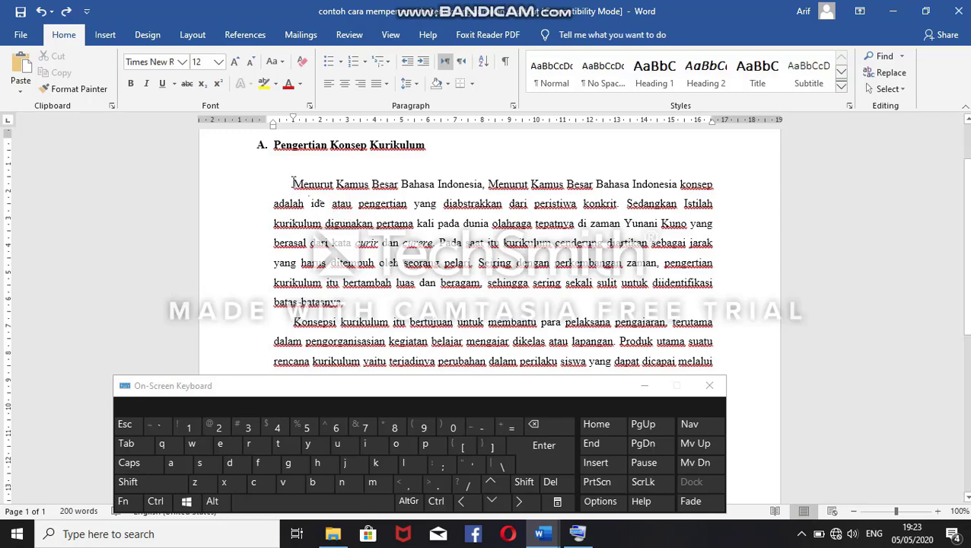
Step: Underline the whole first paragraph of section A and take the underline off again
left_click_drag(293, 183, 368, 301)
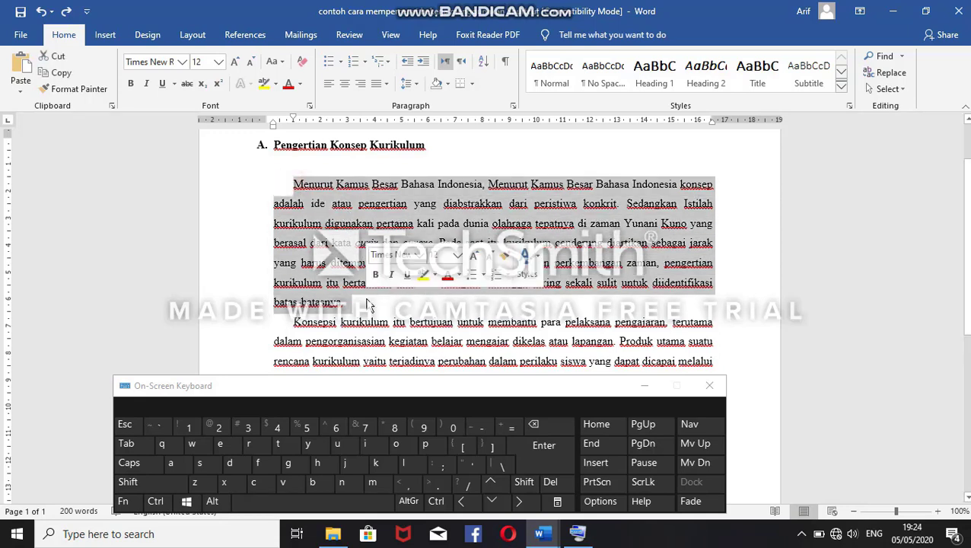
key("ctrl")
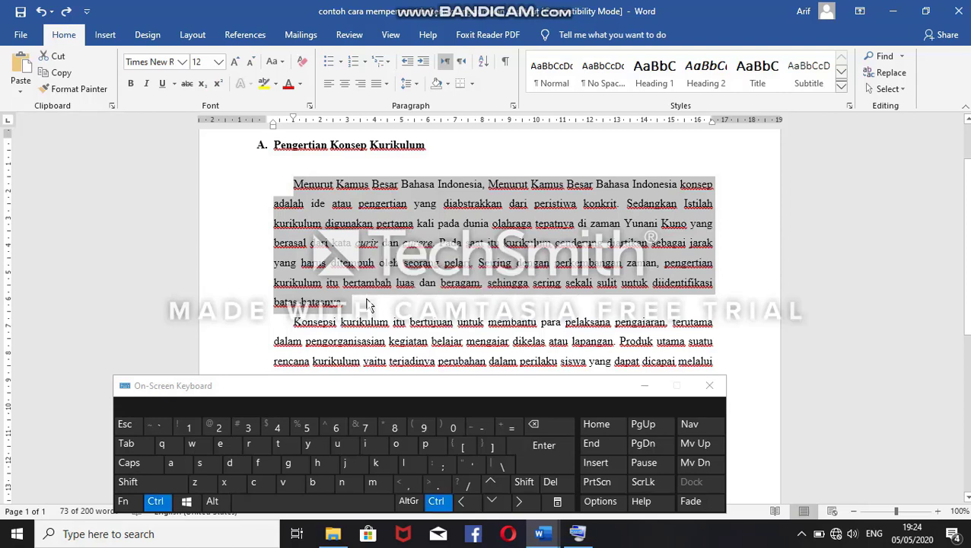
key("ctrl+u")
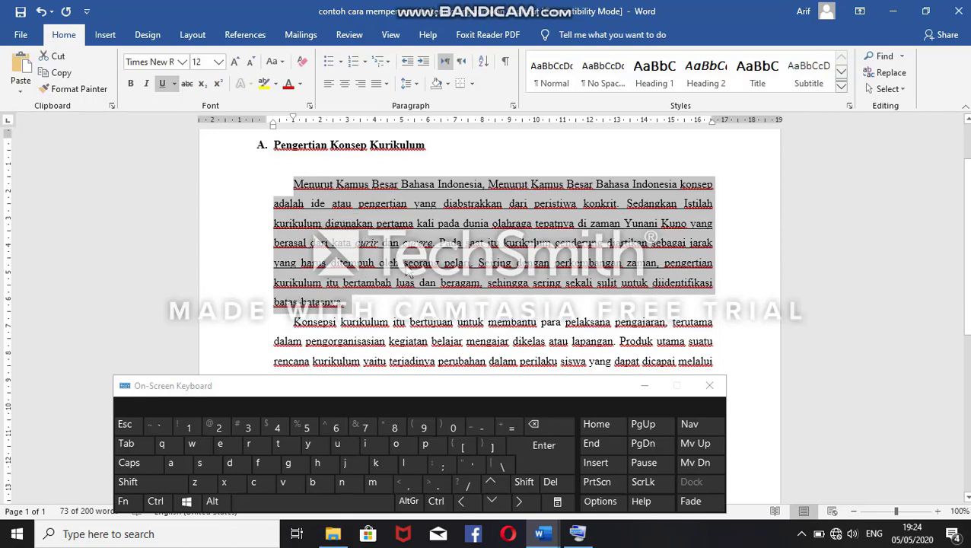
key("ctrl+u")
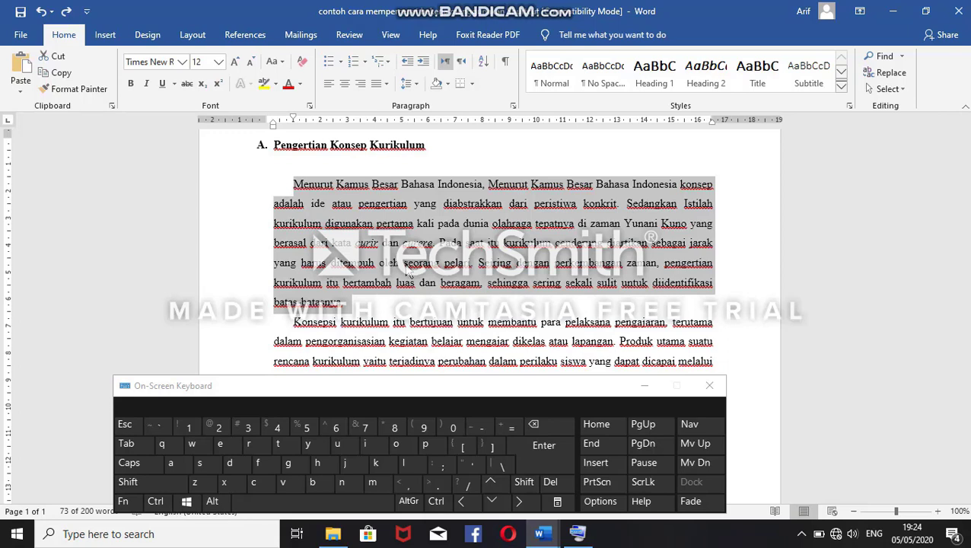
Step: Copy the first paragraph of section A, add a new line after it, and paste the copy there
left_click(298, 189)
left_click_drag(298, 187, 354, 302)
key("ctrl+c")
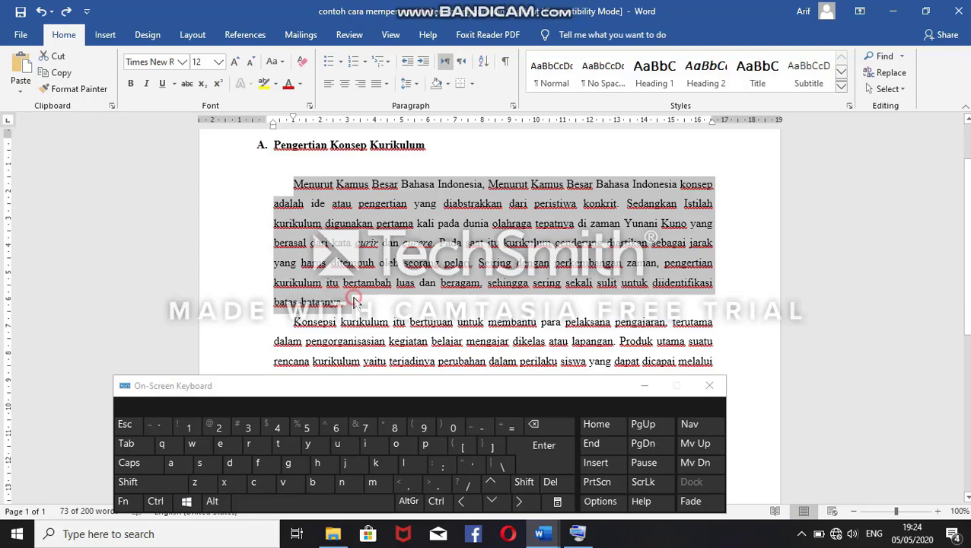
left_click(354, 302)
key("Return")
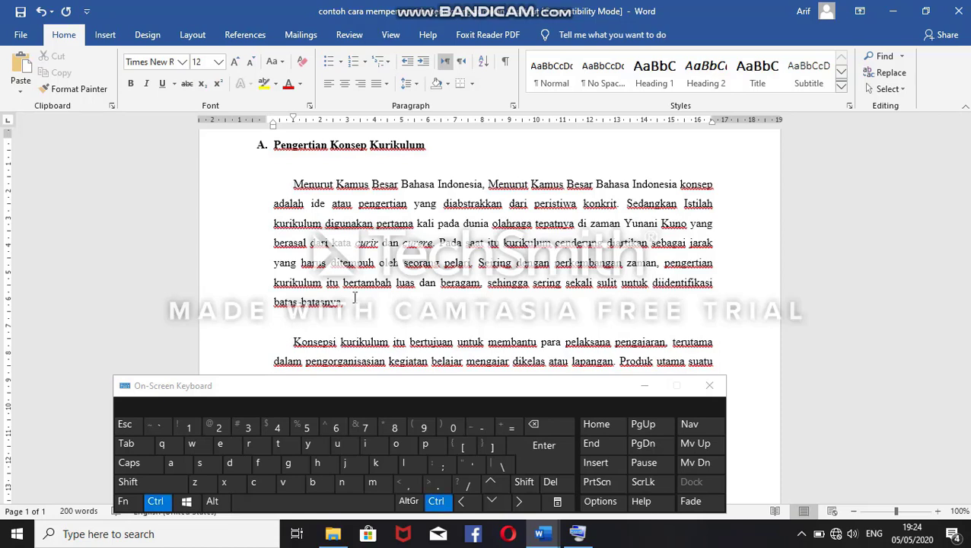
key("ctrl+v")
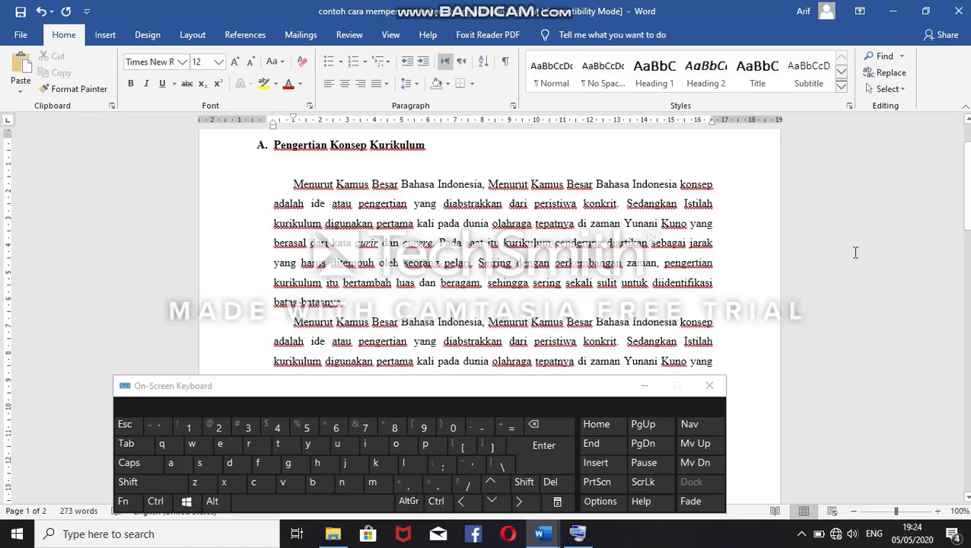
Step: Paste two more copies of the paragraph below the first pasted copy
mouse_move(968, 175)
left_mouse_down()
mouse_move(968, 195)
mouse_move(969, 180)
left_mouse_up()
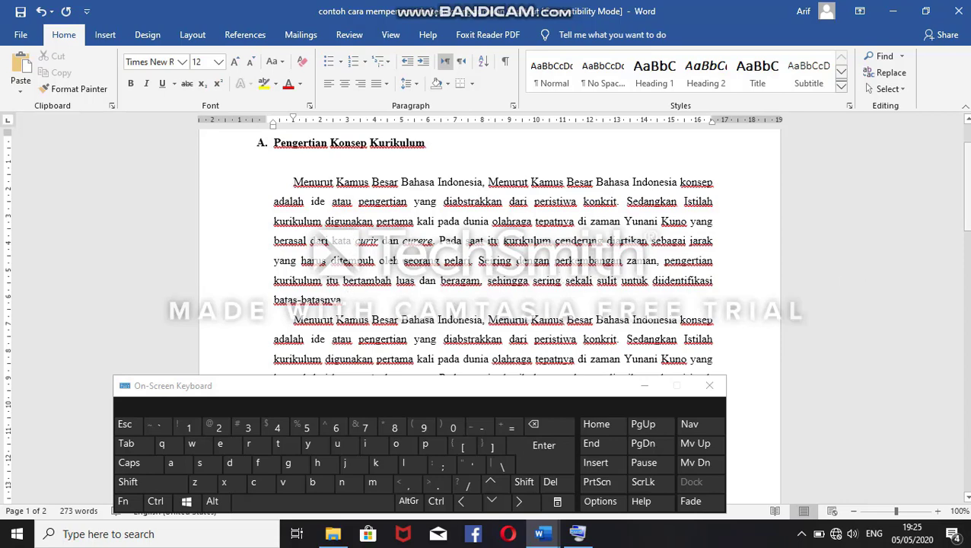
left_click_drag(965, 211, 964, 230)
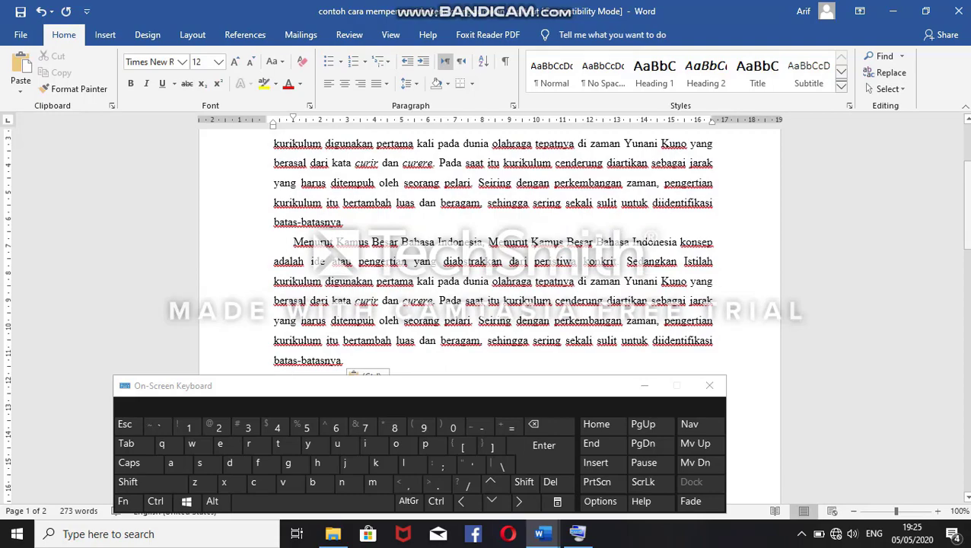
mouse_move(965, 230)
left_mouse_down()
mouse_move(964, 243)
mouse_move(965, 233)
left_mouse_up()
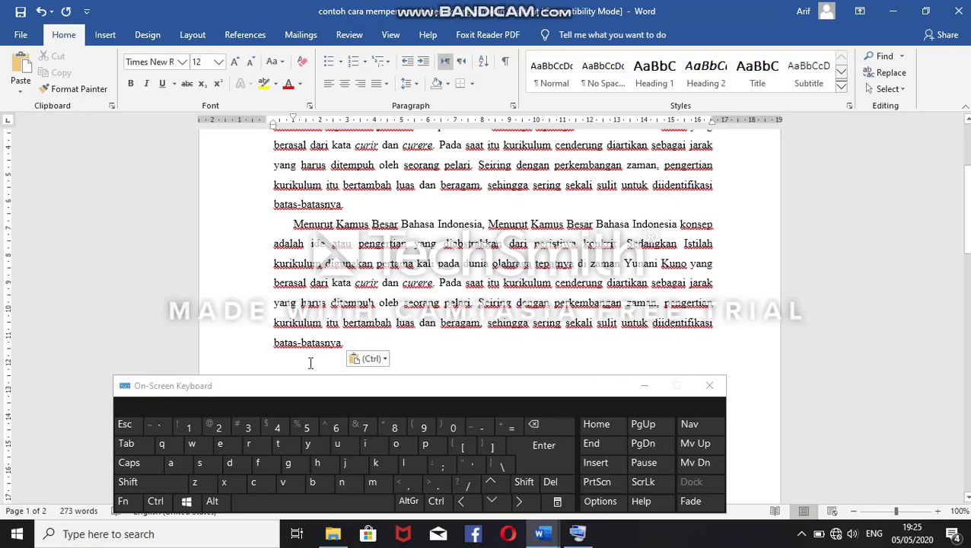
key("ctrl+v")
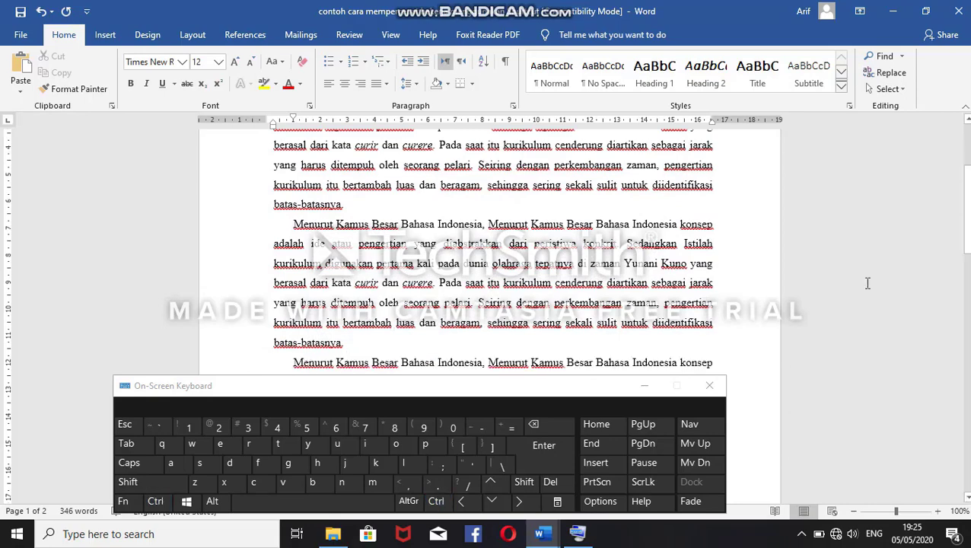
left_click_drag(966, 234, 966, 277)
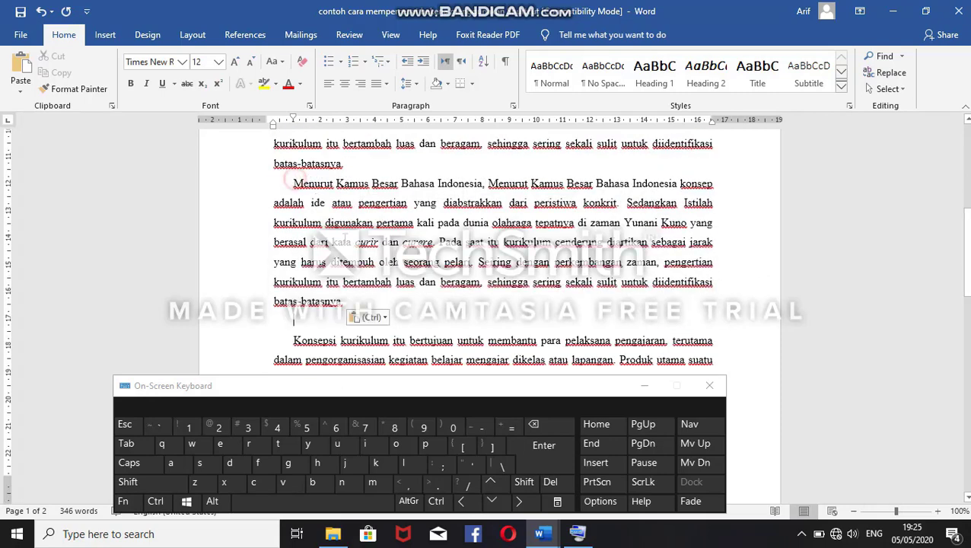
left_click_drag(294, 183, 372, 303)
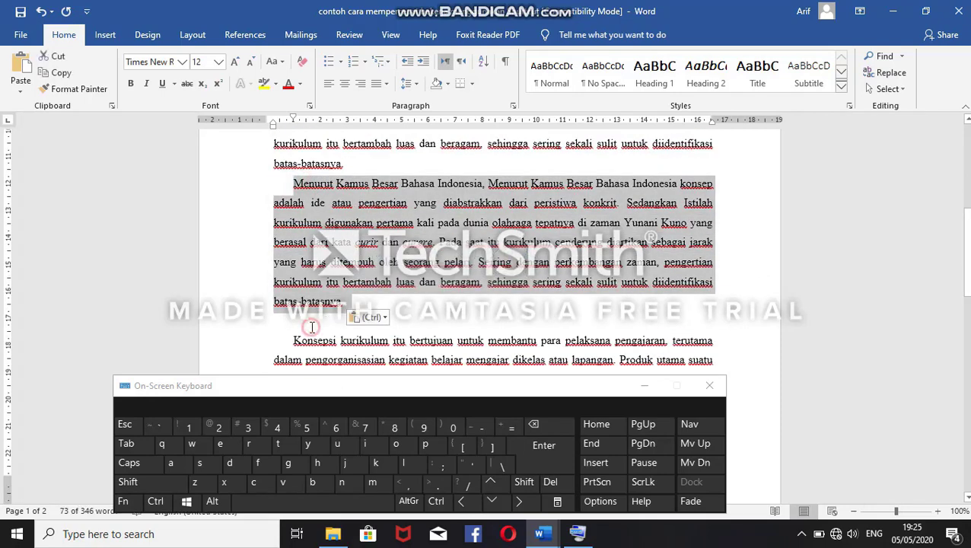
left_click(312, 327)
key("ctrl+v")
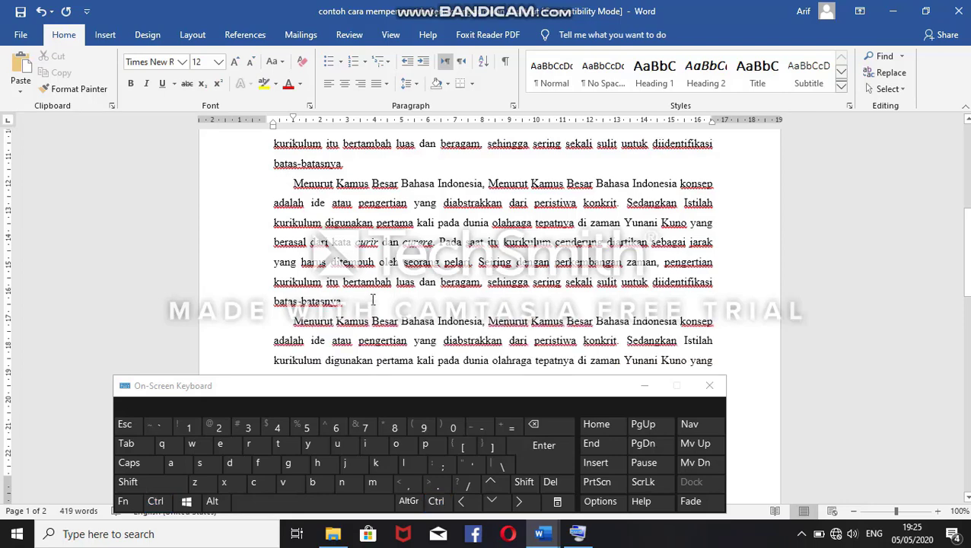
Step: Undo all the pasted copies of the paragraph, keeping the added blank line
key("ctrl+z")
key("ctrl+z")
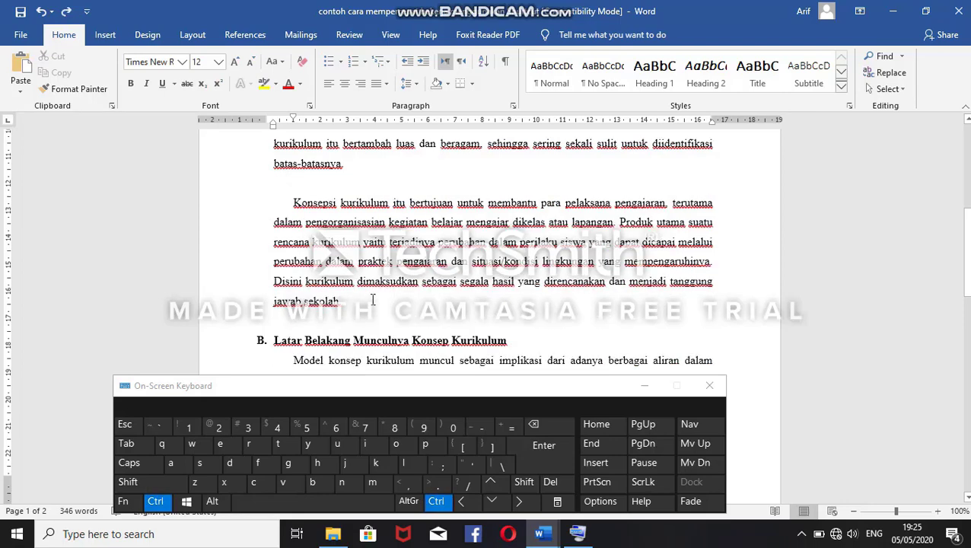
key("ctrl+z")
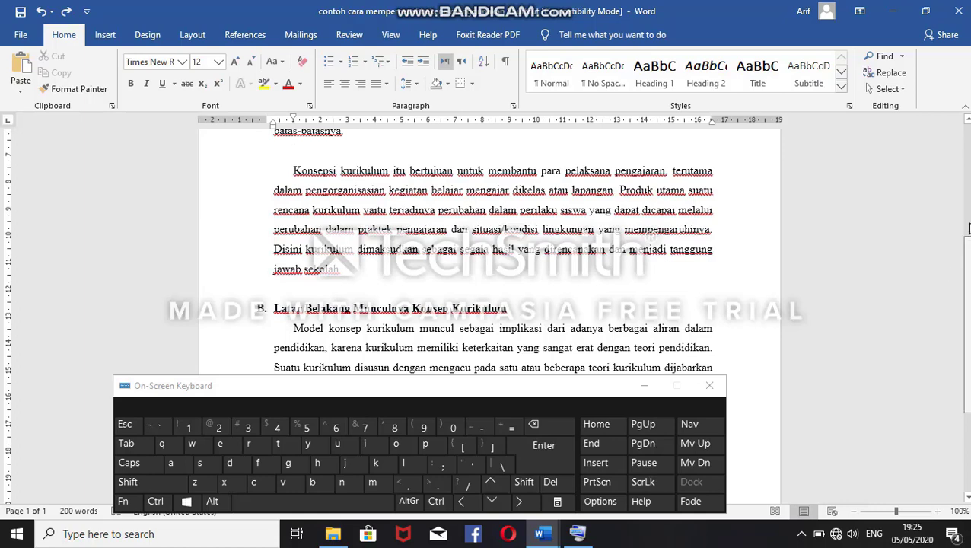
Step: Cut the opening phrase "Menurut Kamus Besar Bahasa Indonesia," from section A's first paragraph and paste it back in place
scroll(969, 187, "up", 3)
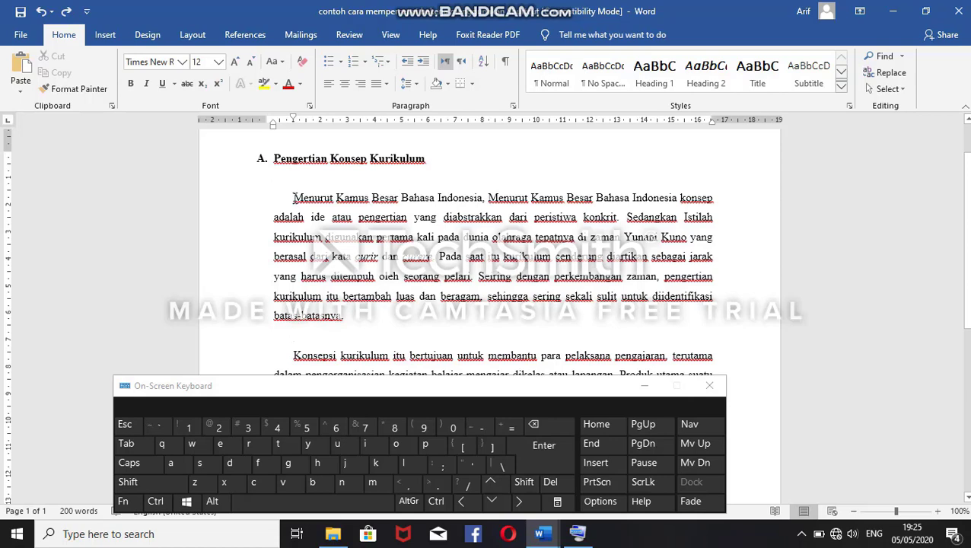
left_click_drag(293, 198, 486, 203)
key("ctrl")
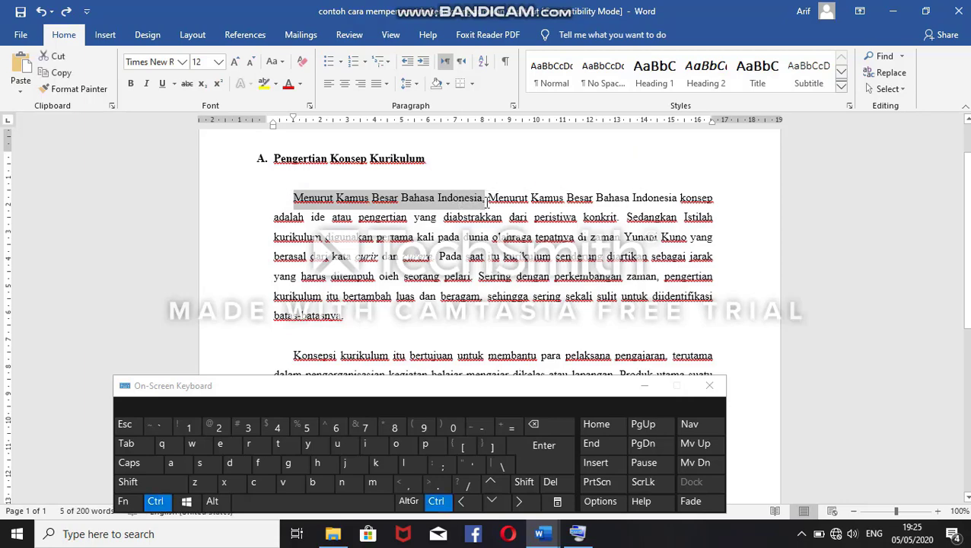
key("ctrl+x")
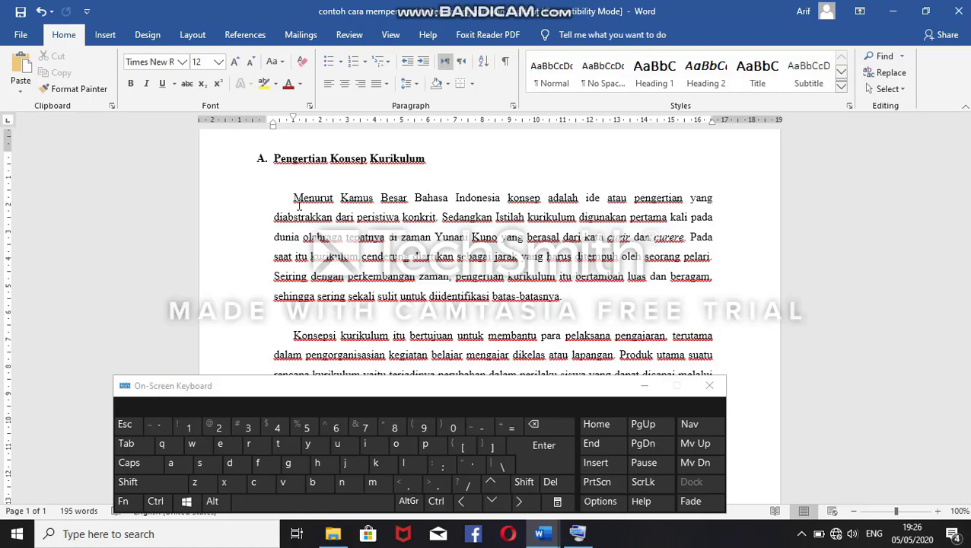
key("ctrl")
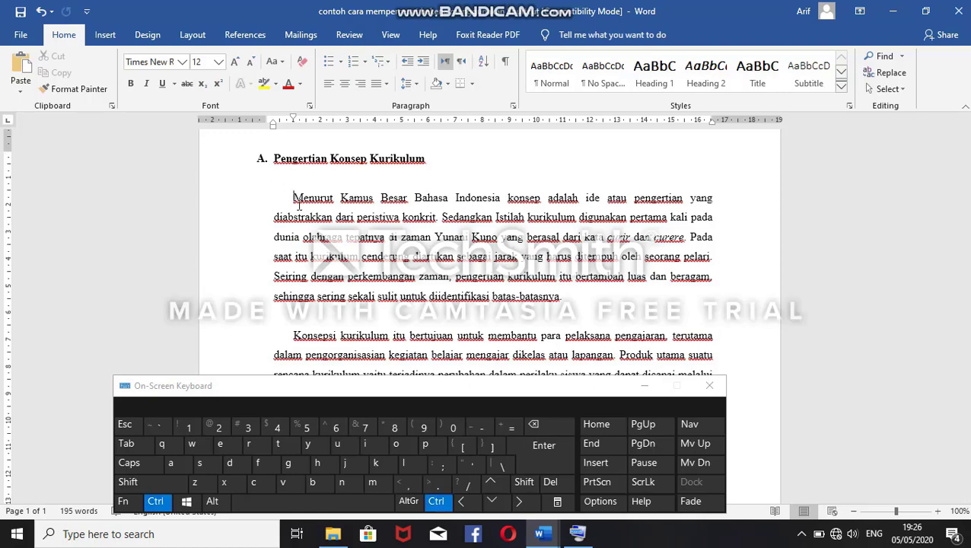
key("ctrl+v")
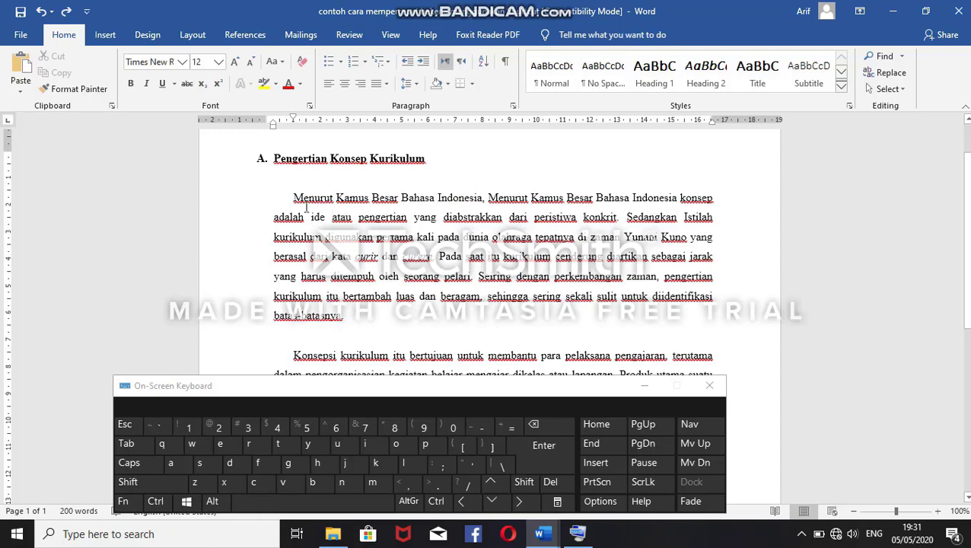
Step: Select the whole first paragraph of section A and increase its font size to 14
left_click_drag(293, 196, 348, 321)
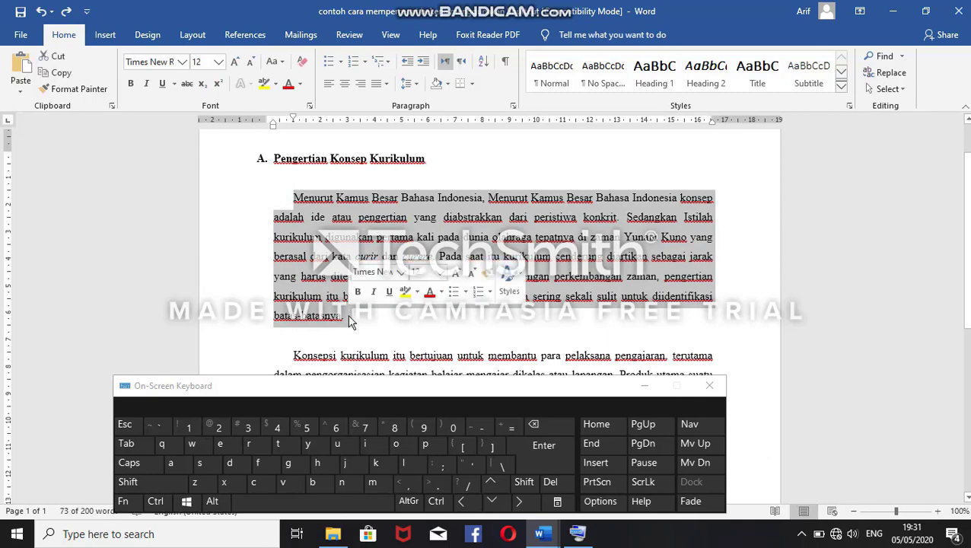
key("ctrl+bracketright")
key("ctrl+bracketright")
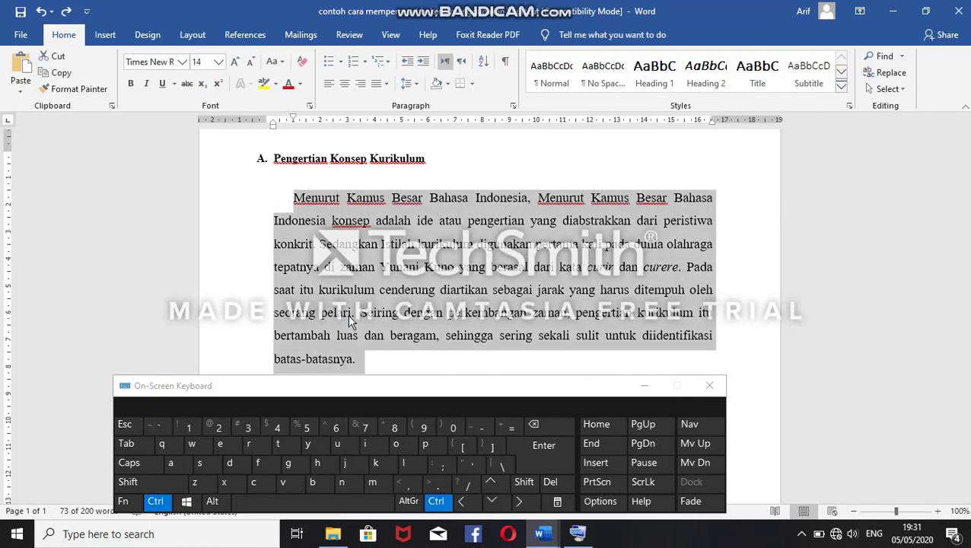
Step: Reduce the selected paragraph's font size to 10, raise it to 12, and clear the selection
key("ctrl+bracketleft")
key("ctrl+bracketleft")
key("ctrl+bracketleft")
key("ctrl+bracketleft")
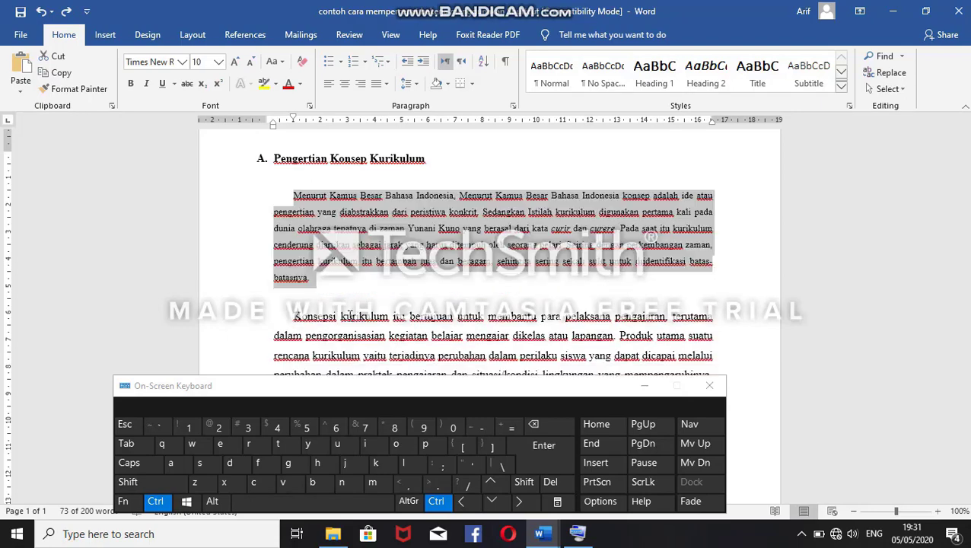
key("ctrl+bracketright")
key("ctrl+bracketright")
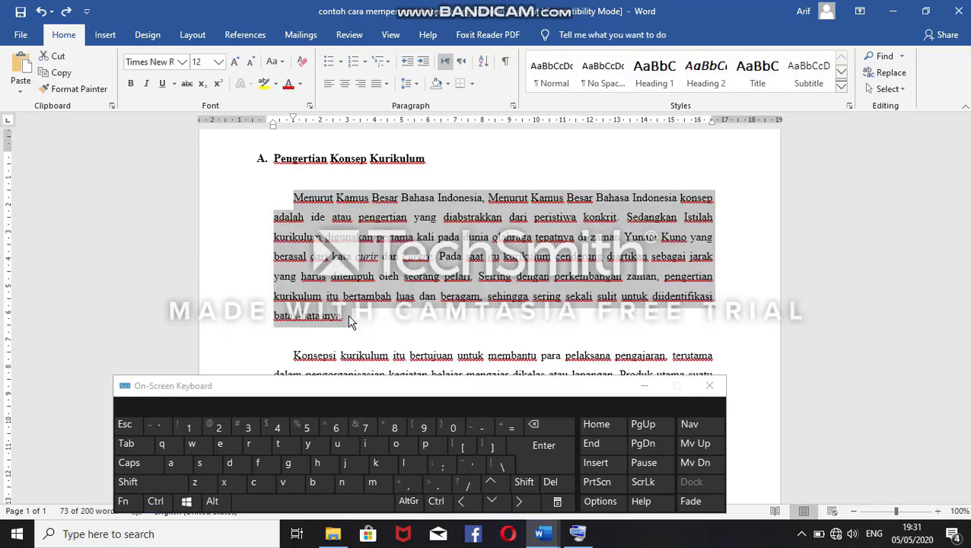
left_click(349, 321)
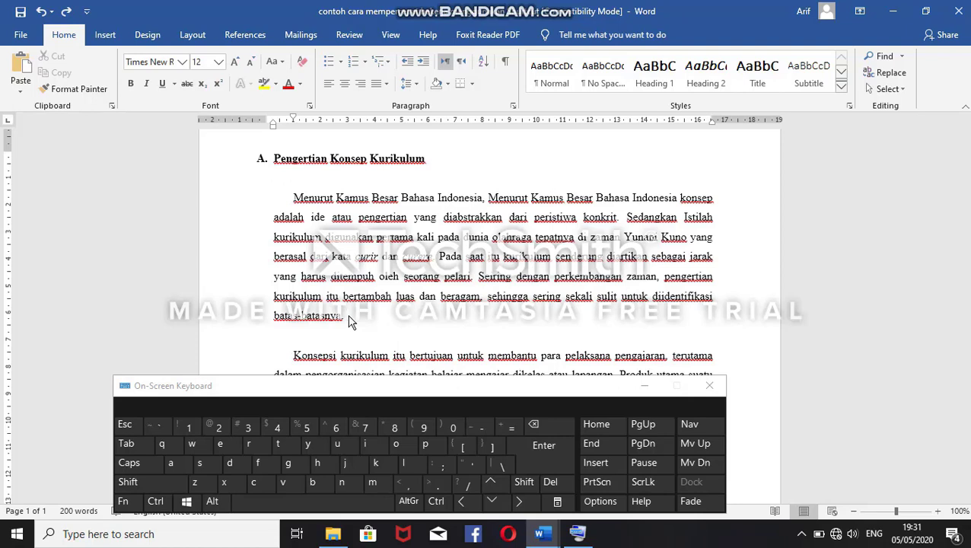
Step: Select the whole first paragraph of section A and increase its font size in single points to 17
key("ctrl")
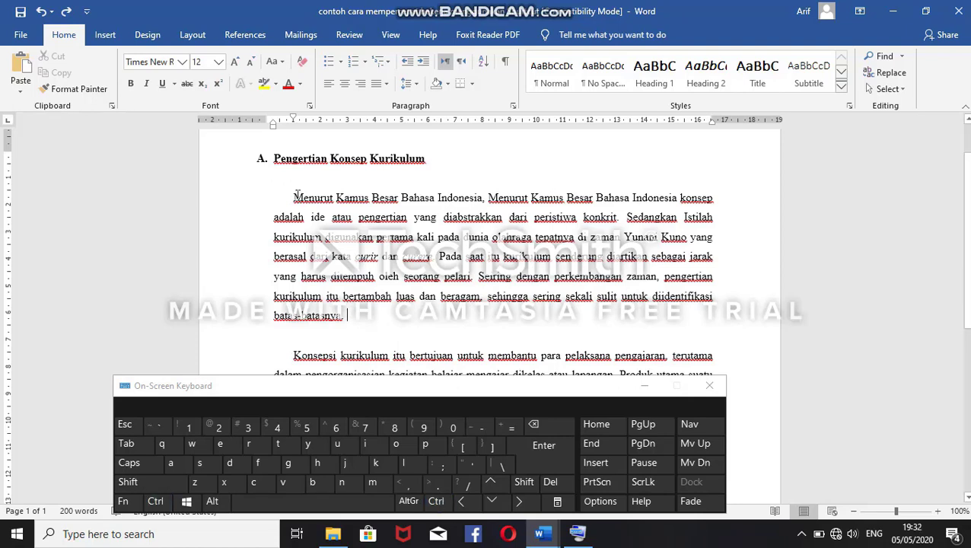
left_click_drag(293, 196, 343, 321)
key("ctrl")
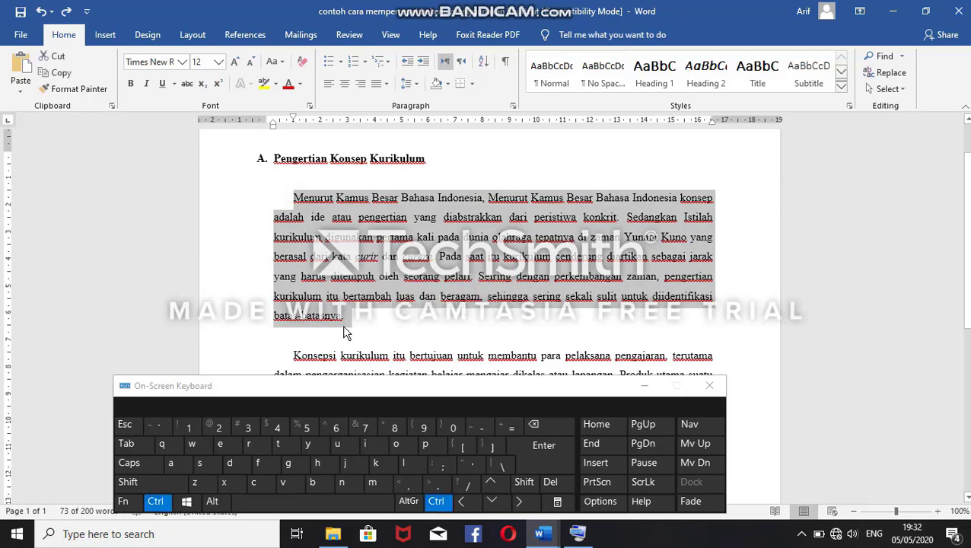
key("ctrl+bracketright")
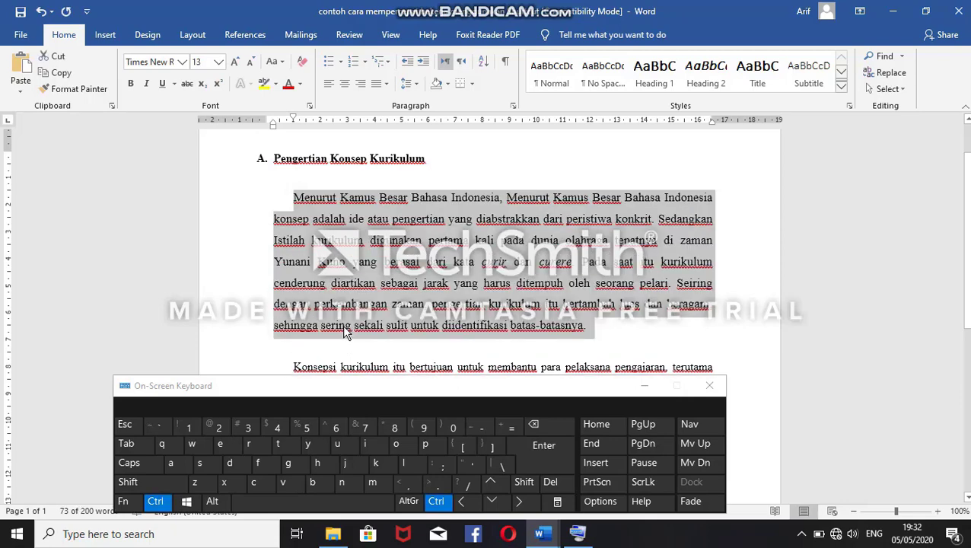
key("ctrl+bracketright")
key("ctrl+bracketright")
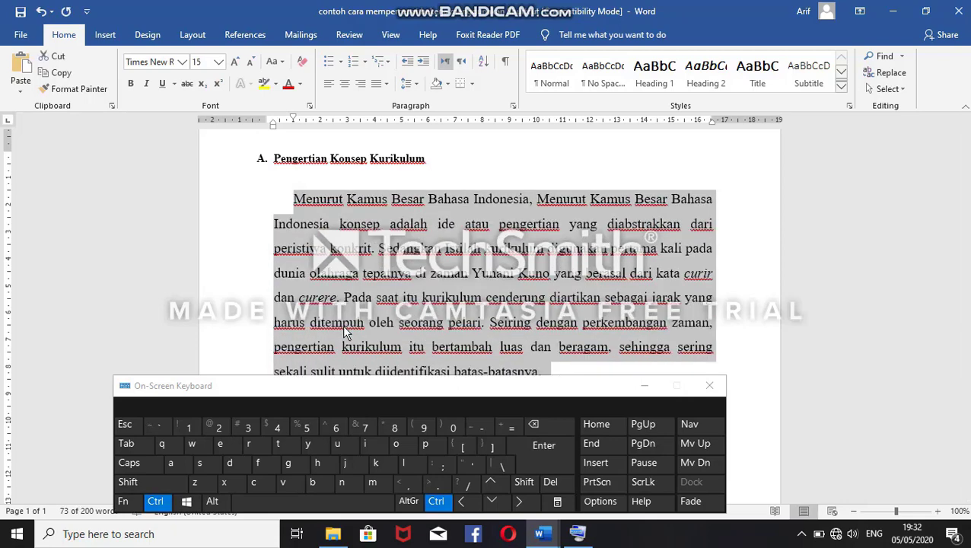
key("ctrl+bracketright")
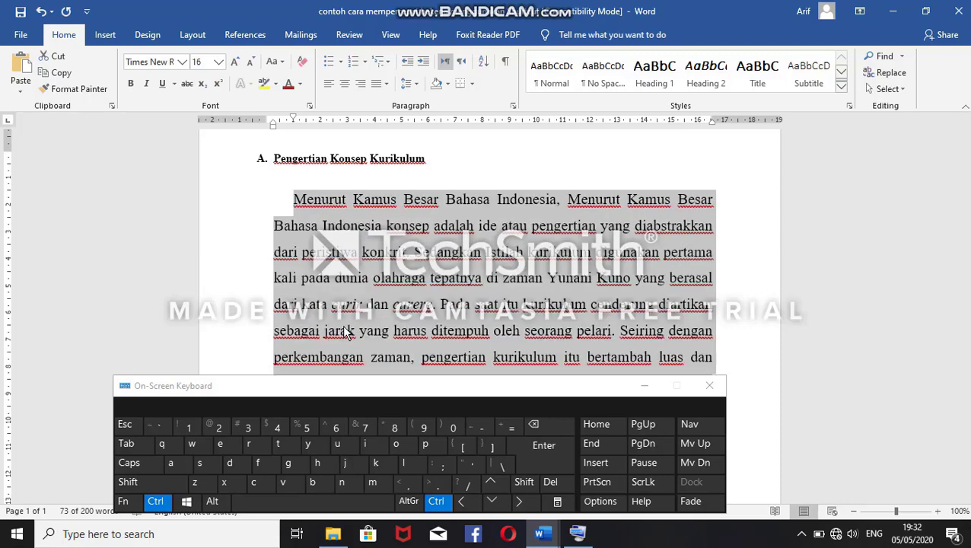
key("ctrl+bracketright")
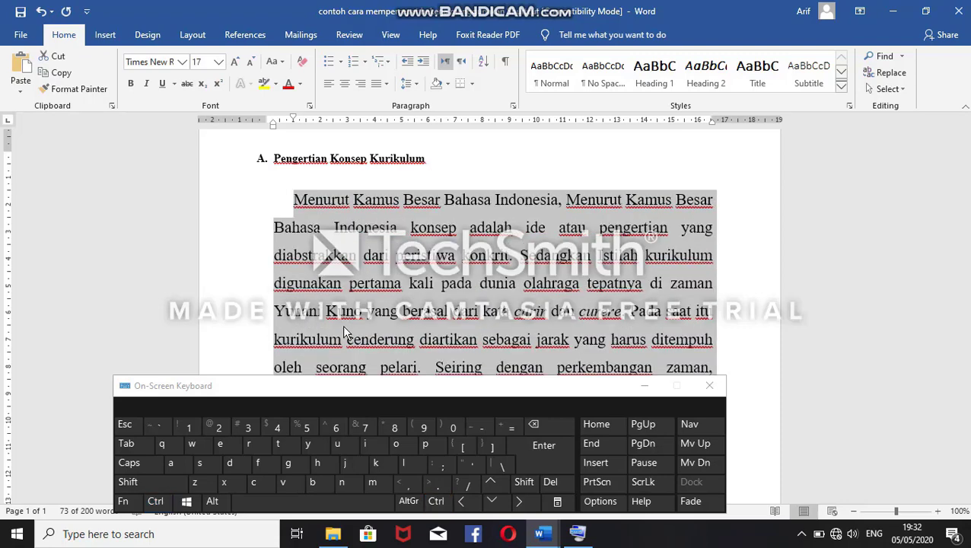
Step: Decrease the selected paragraph's font size point by point to 12 and deselect the text
key("ctrl")
key("ctrl+bracketleft")
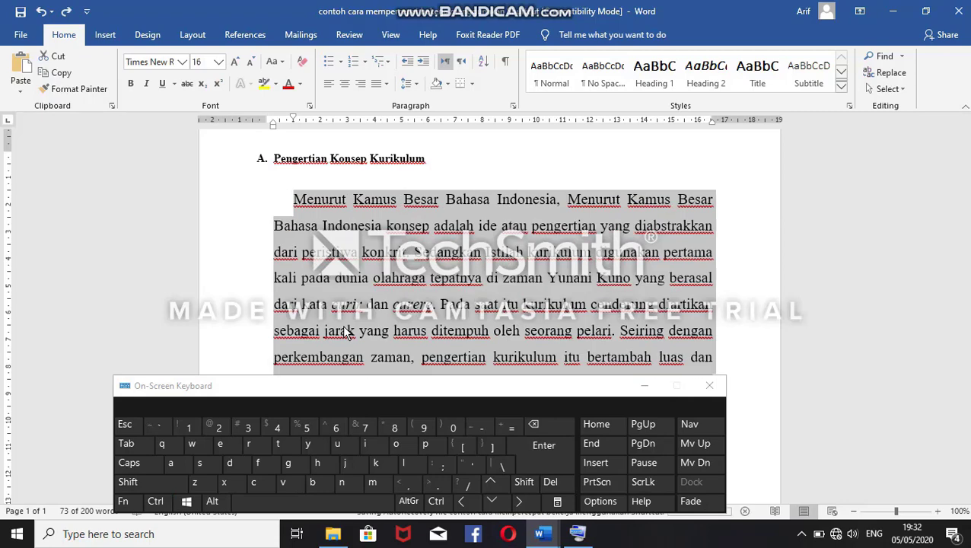
key("ctrl+bracketleft")
key("ctrl+bracketleft")
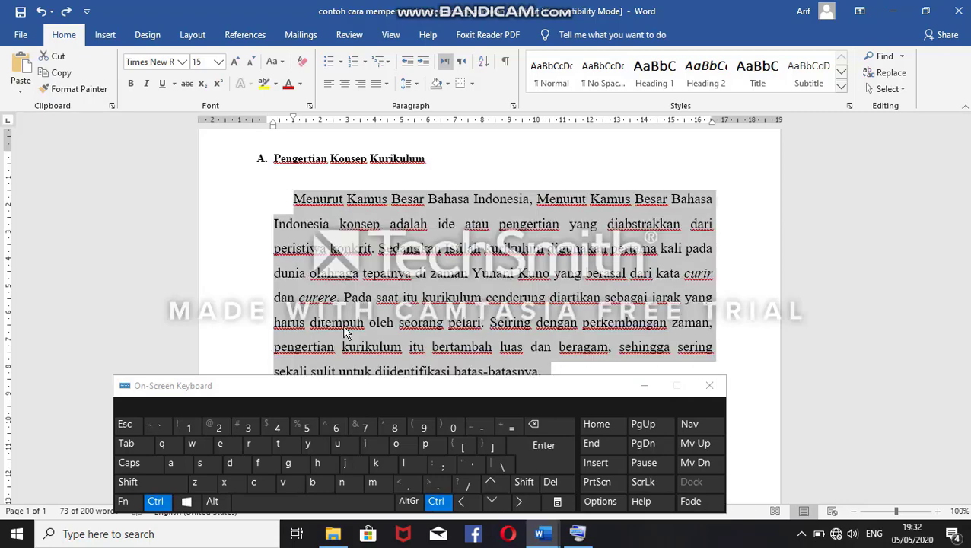
key("ctrl+bracketleft")
key("ctrl+bracketleft")
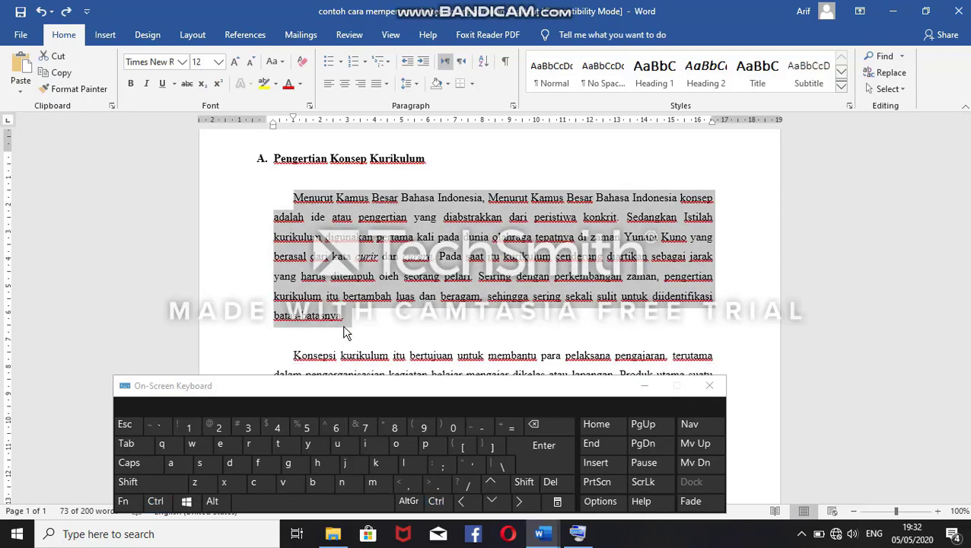
left_click(339, 281)
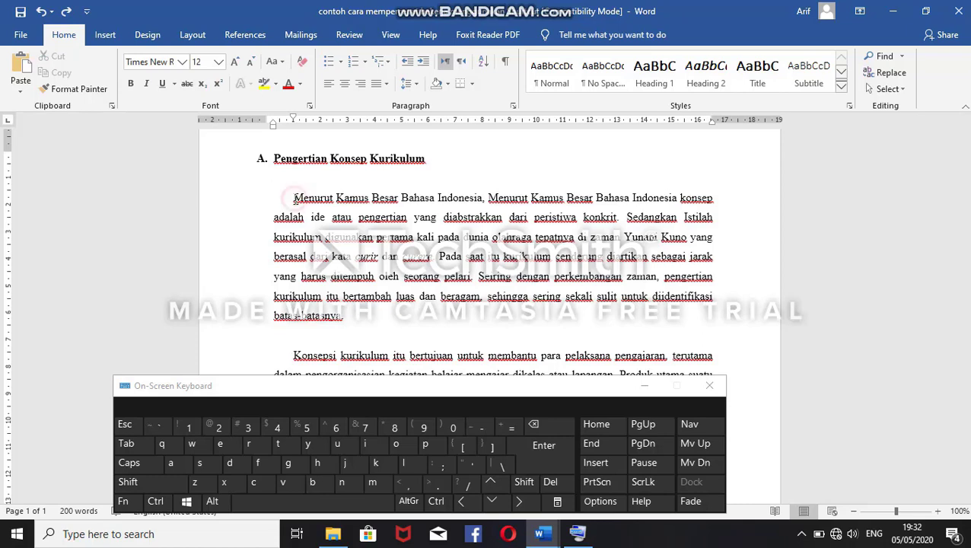
Step: Reselect section A's first paragraph, shrink its text several sizes, and bring the font size to 11
left_click_drag(294, 198, 379, 328)
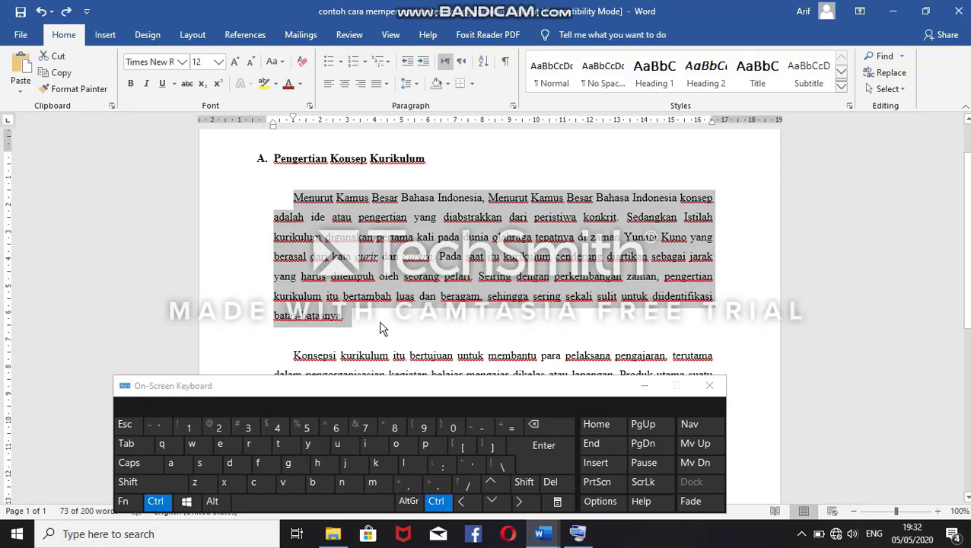
key("ctrl+shift+comma")
key("ctrl+shift+comma")
key("ctrl+shift+comma")
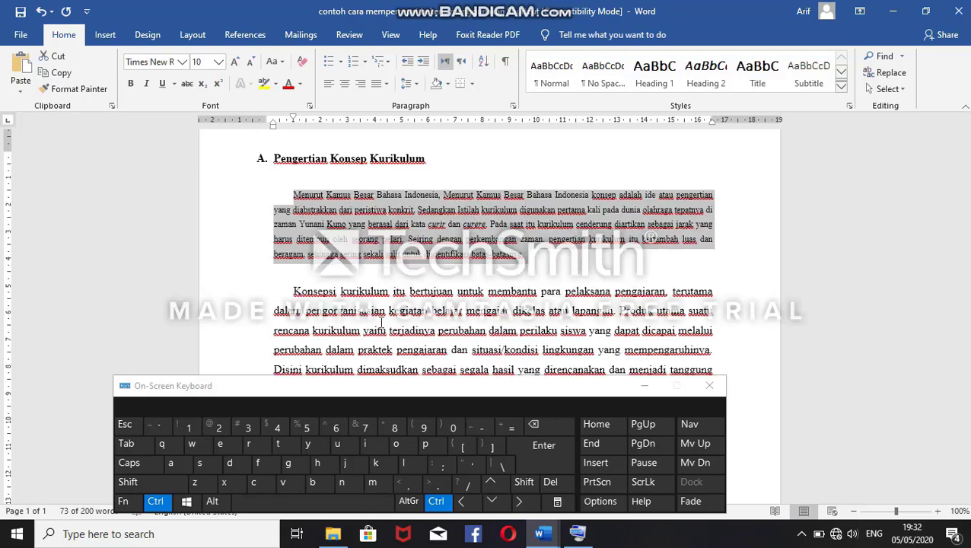
key("ctrl+bracketleft")
key("ctrl+bracketright")
key("ctrl+bracketright")
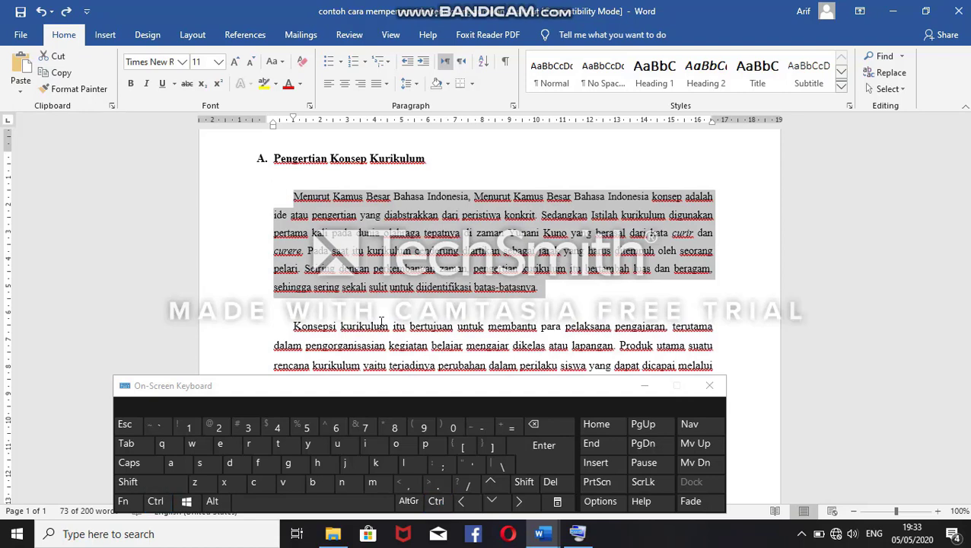
Step: Lower the paragraph's font size to 10, return it to 12, and clear the selection
key("ctrl")
key("ctrl+bracketleft")
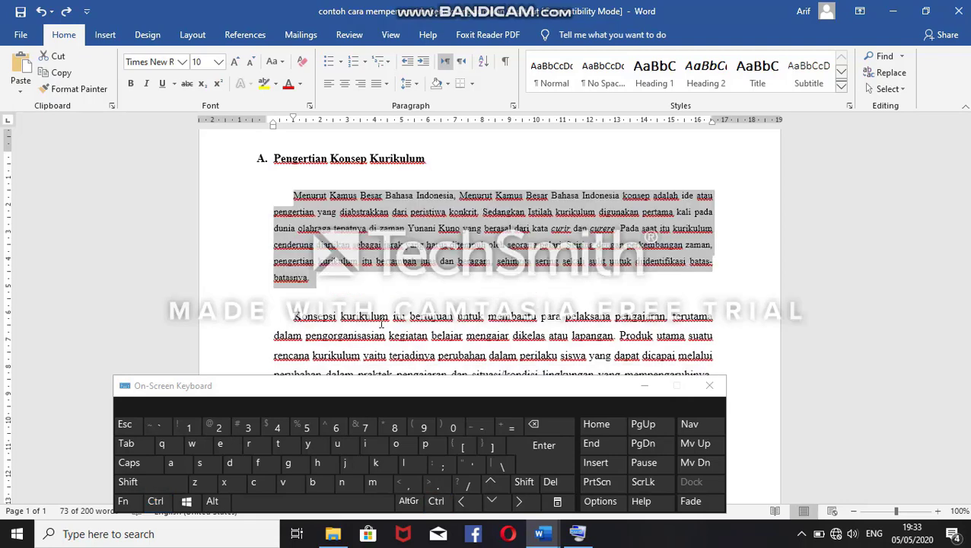
key("ctrl+bracketright")
key("ctrl+bracketright")
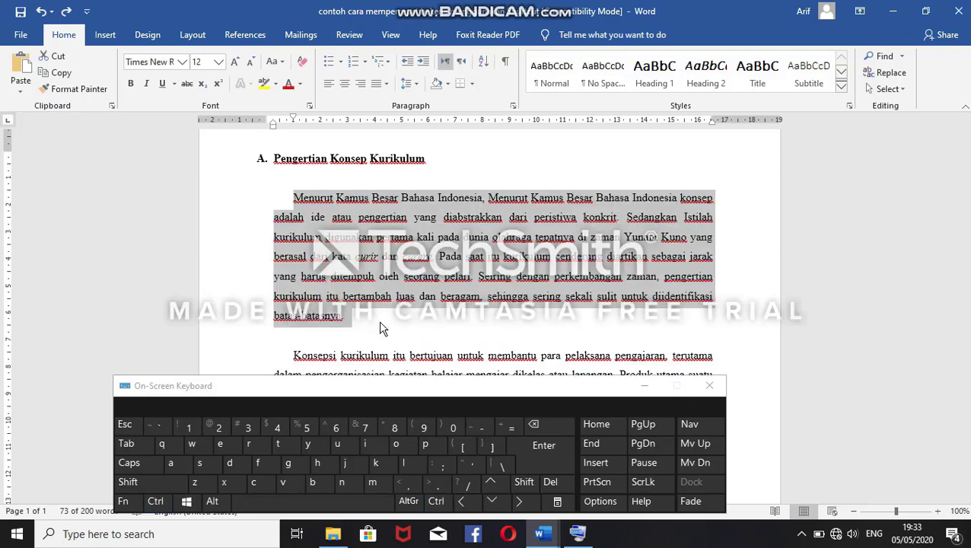
left_click(328, 263)
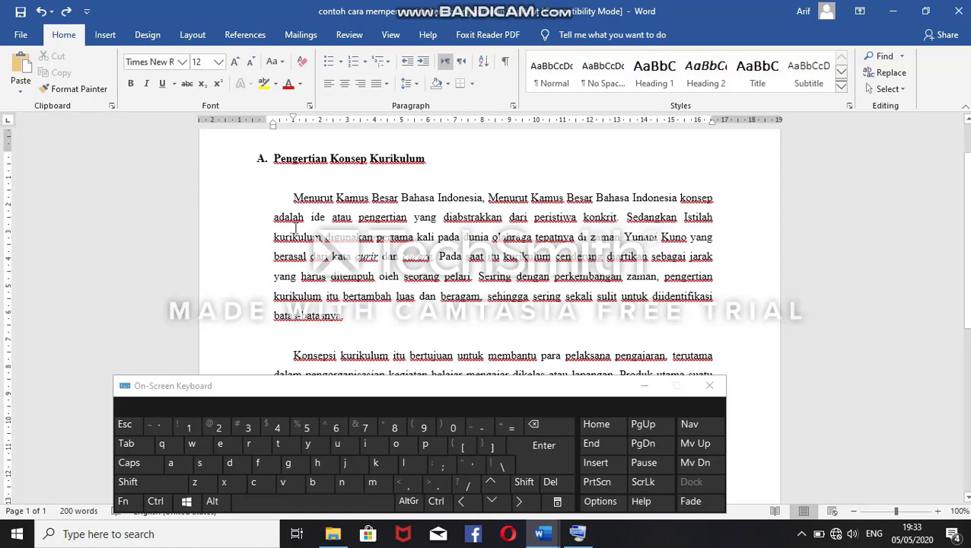
Step: Select the whole first paragraph of section A, centre-align it, and set it back to justified
left_click_drag(293, 198, 351, 324)
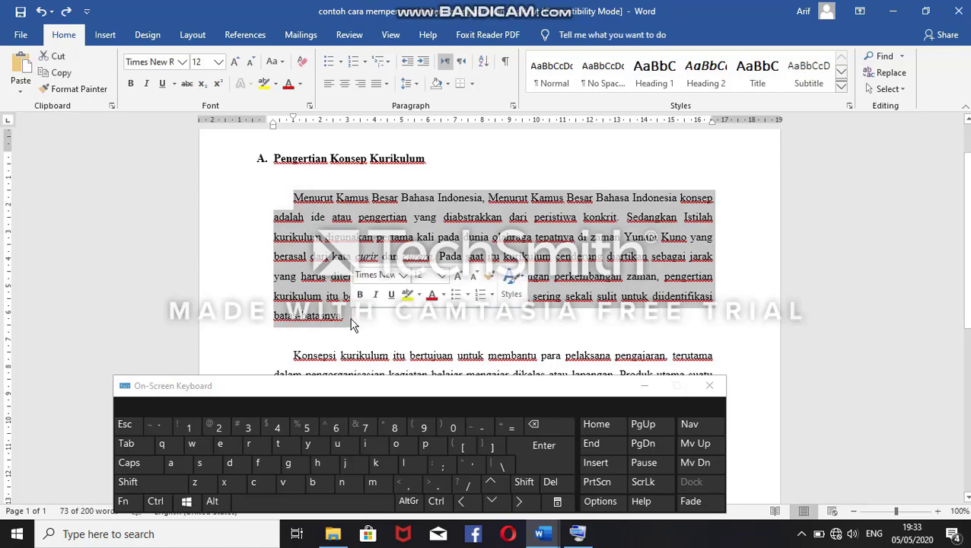
key("ctrl")
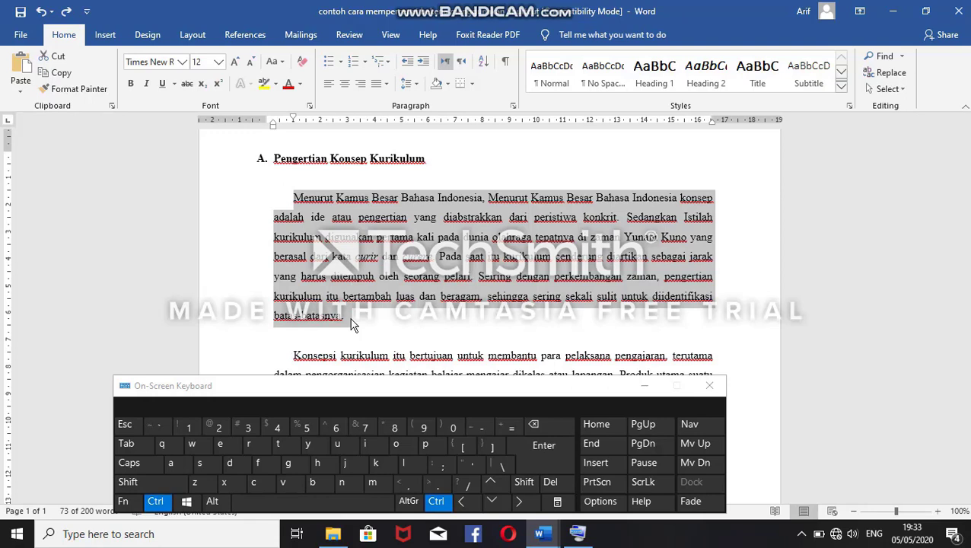
key("ctrl+e")
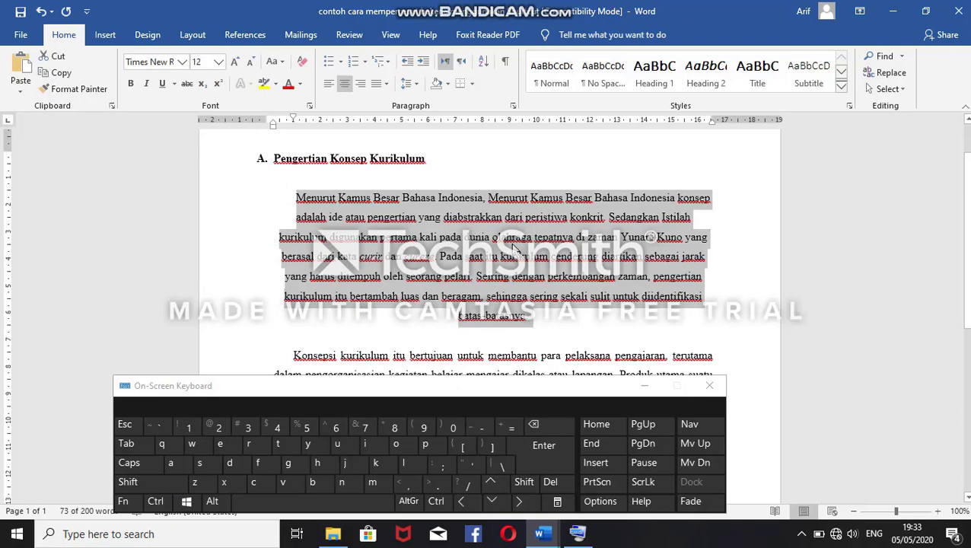
key("ctrl+j")
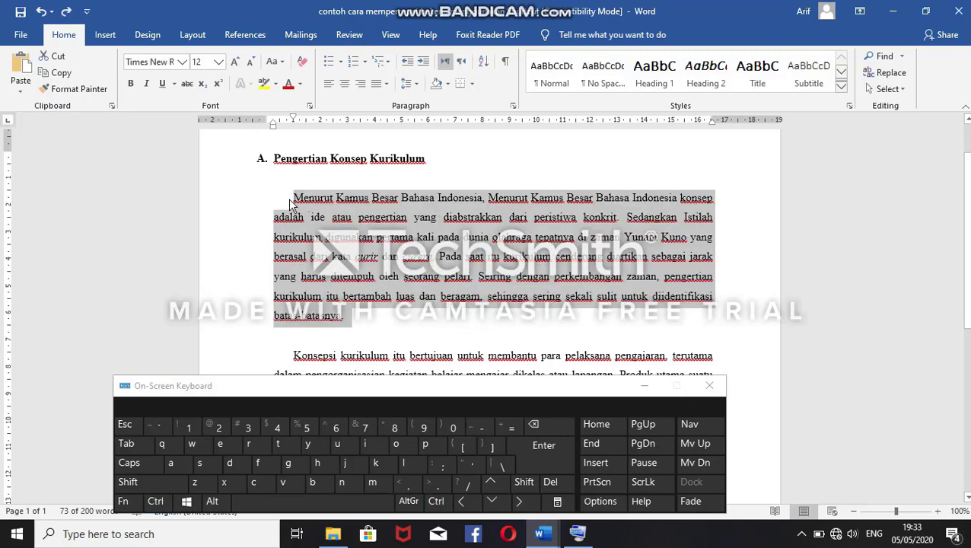
Step: Split the paragraph before "Sedangkan Istilah" and centre-align the new opening paragraph
left_click(626, 221)
key("Return")
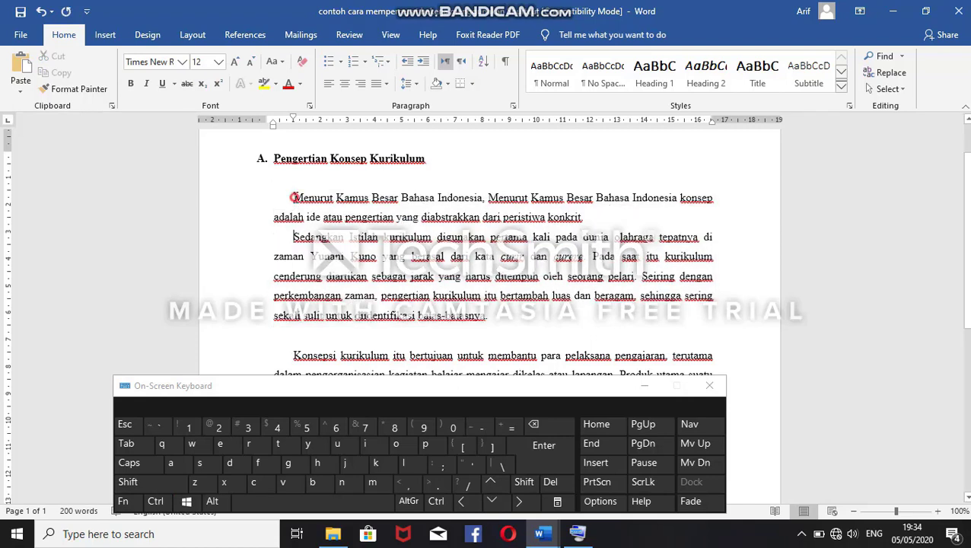
left_click_drag(294, 197, 583, 218)
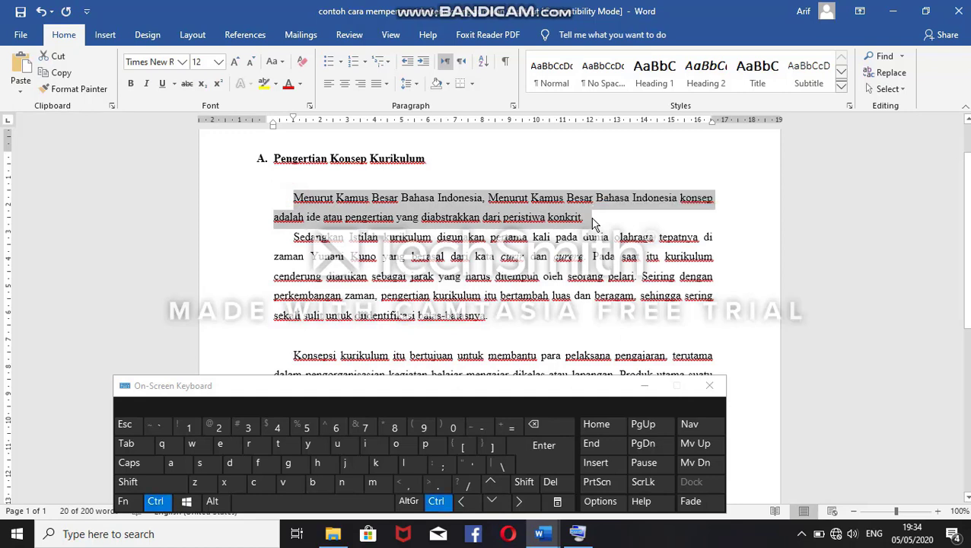
key("ctrl+e")
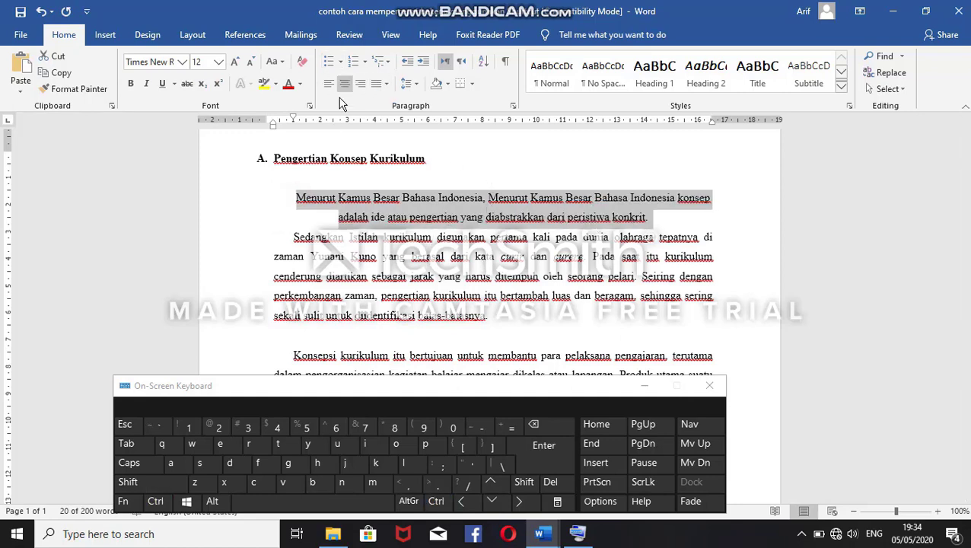
Step: Undo the centre alignment and the paragraph split before "Sedangkan Istilah"
key("ctrl+z")
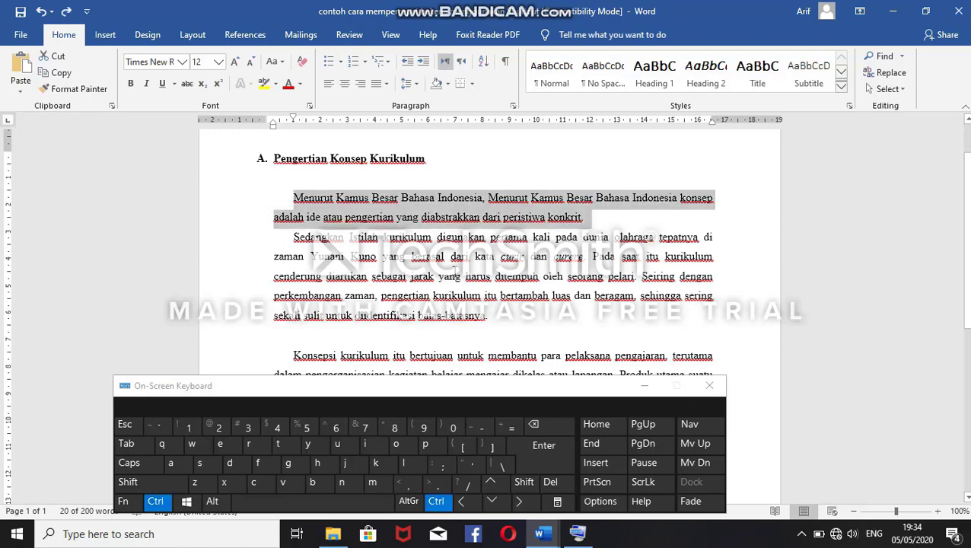
key("ctrl+z")
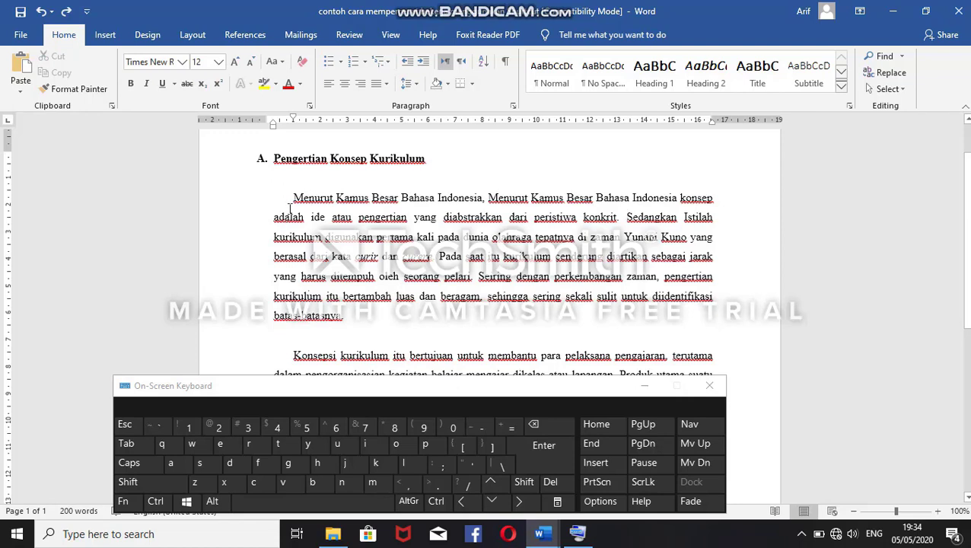
Step: Select section A's whole first paragraph, right-align it, restore justified alignment, and deselect it
left_click_drag(293, 197, 364, 315)
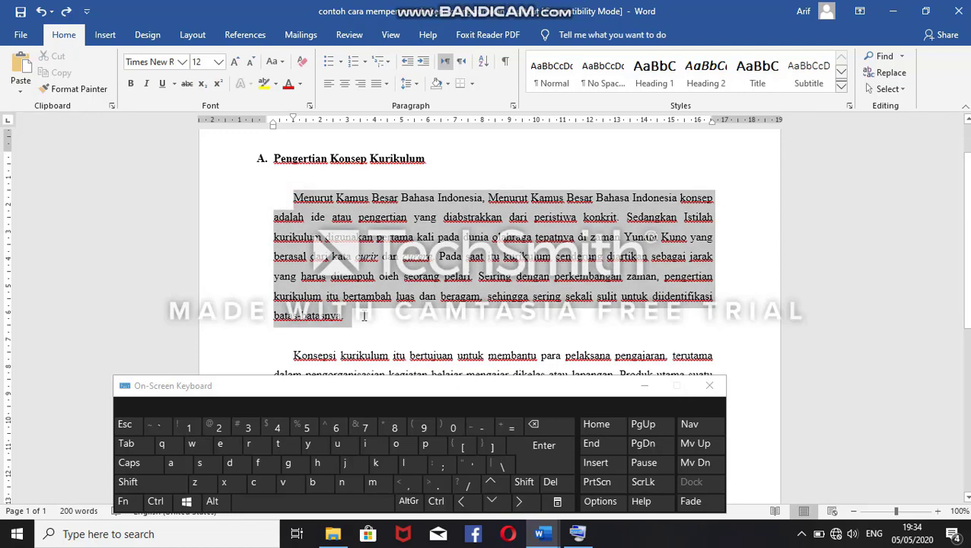
key("ctrl")
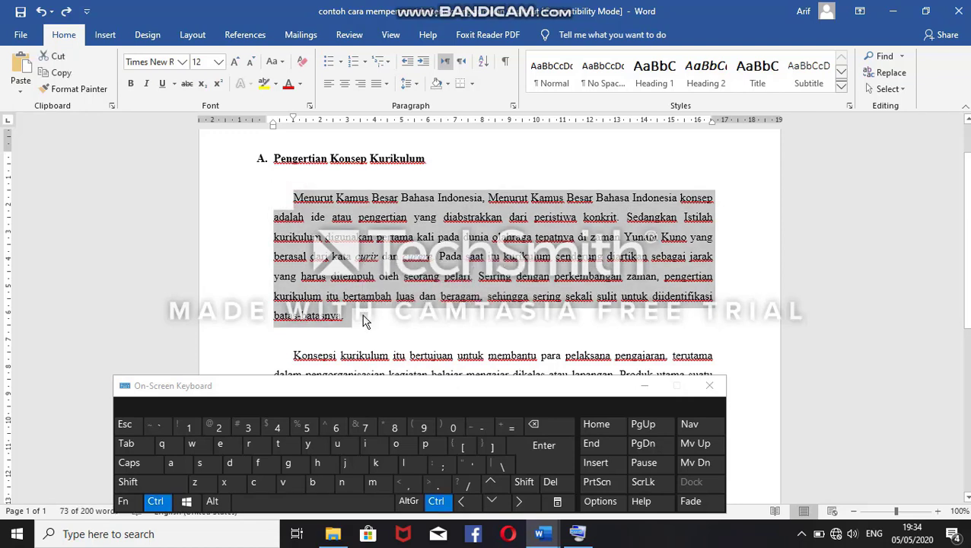
key("ctrl+r")
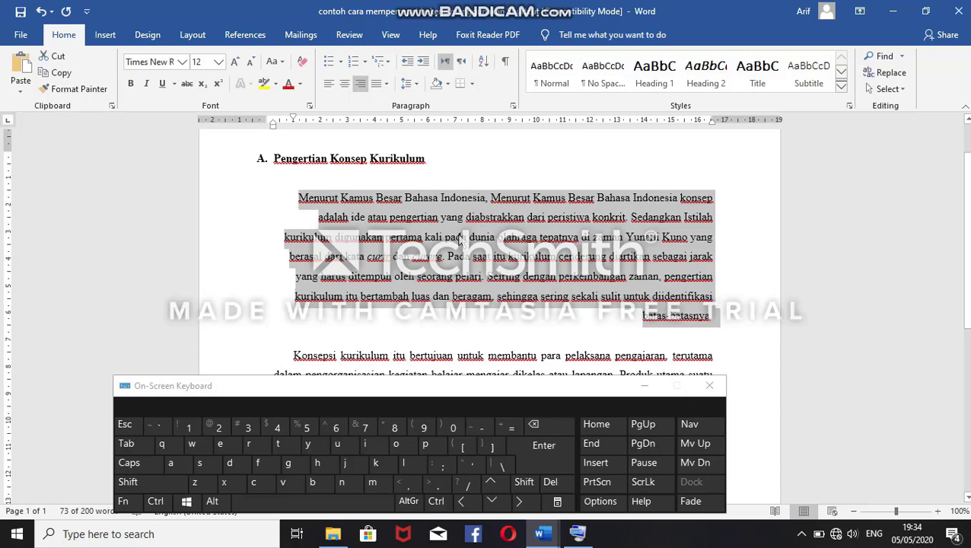
key("ctrl+j")
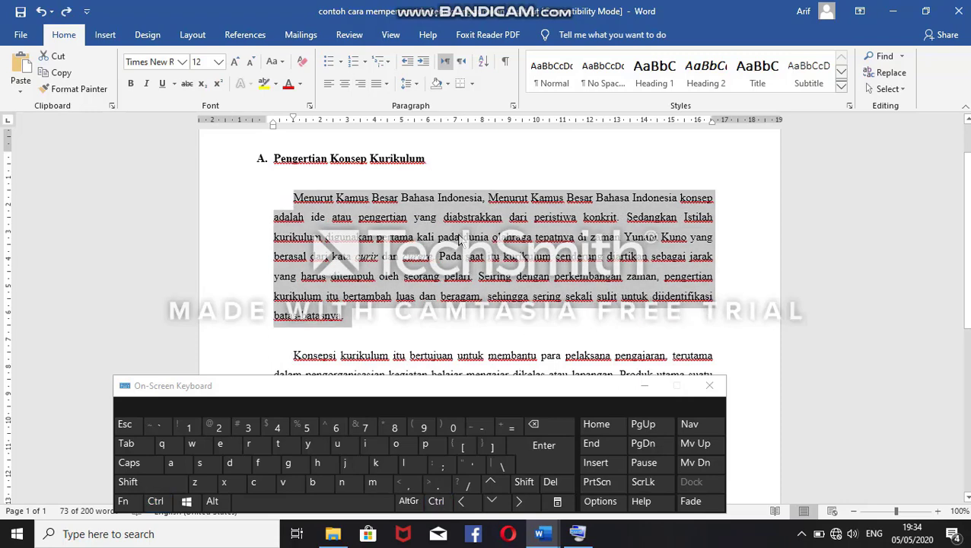
left_click(459, 239)
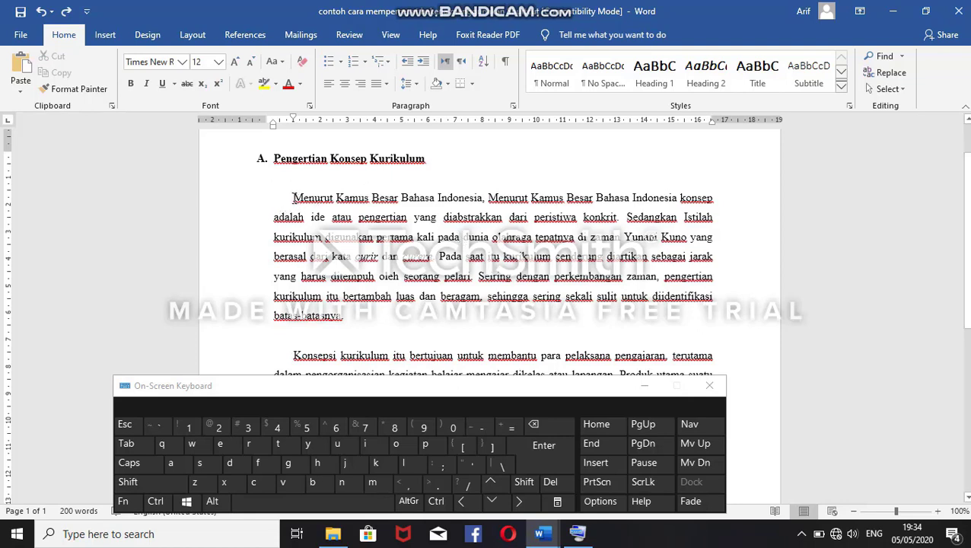
Step: Reselect the whole first paragraph of section A and centre-align it
left_click(292, 198)
left_click_drag(292, 197, 343, 321)
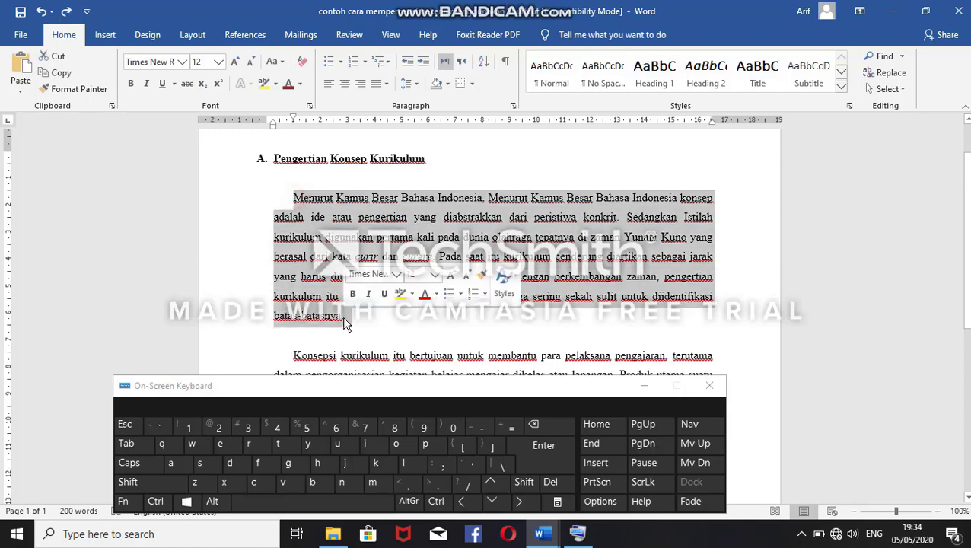
key("ctrl+e")
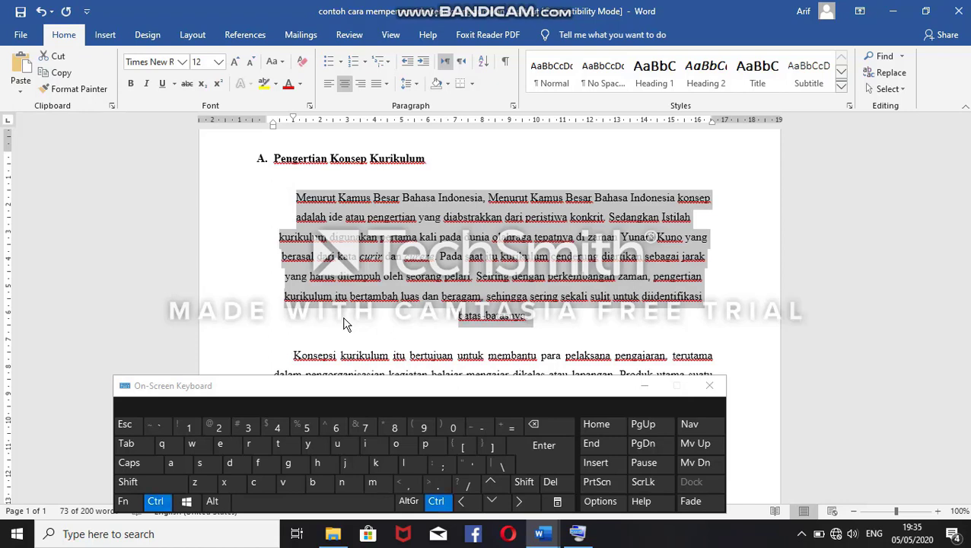
Step: Cycle section A's selected first paragraph through left, centre and right alignment, return it to left alignment, and deselect it
key("ctrl+l")
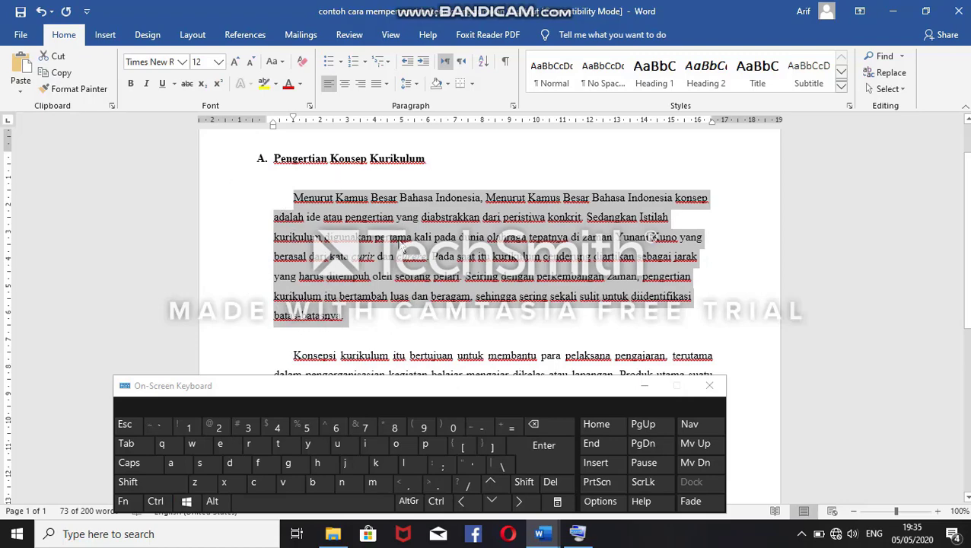
key("ctrl+e")
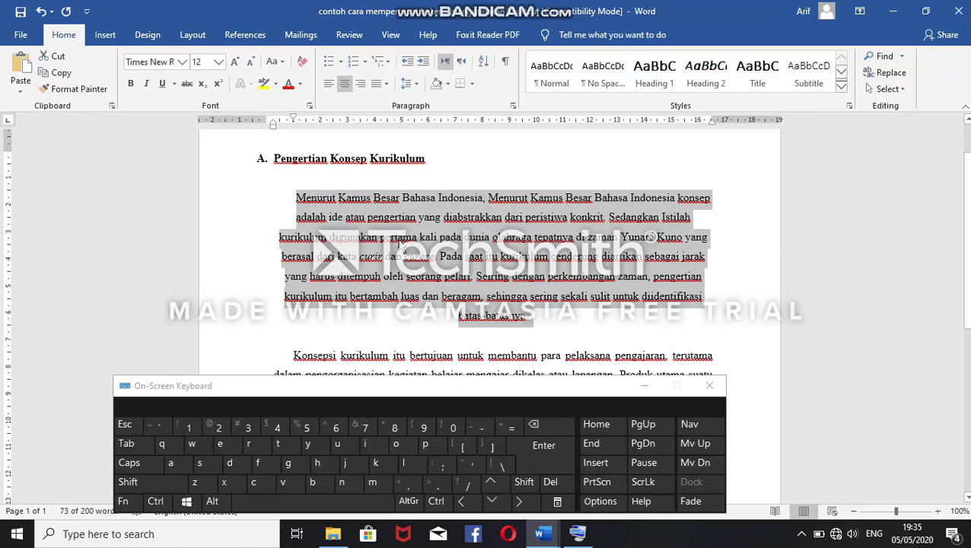
key("ctrl+r")
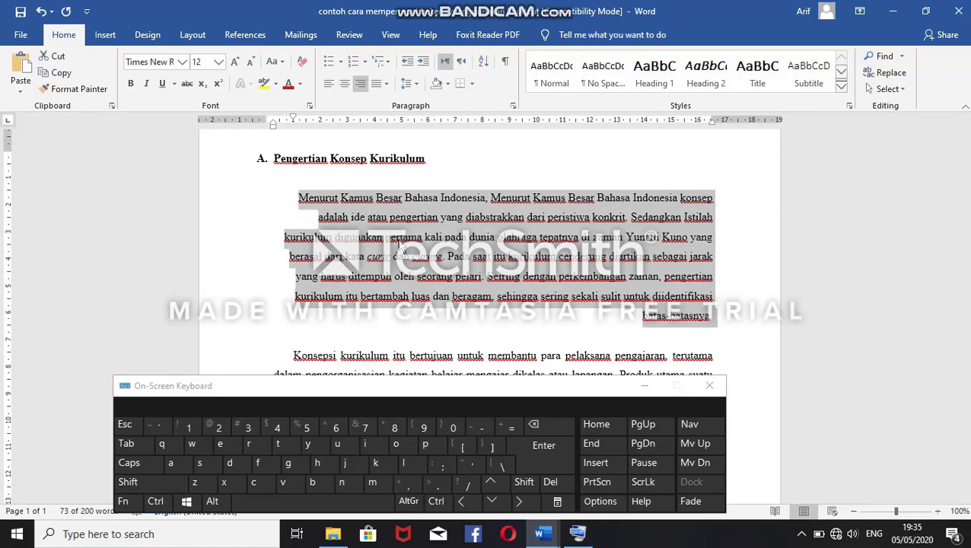
key("ctrl+l")
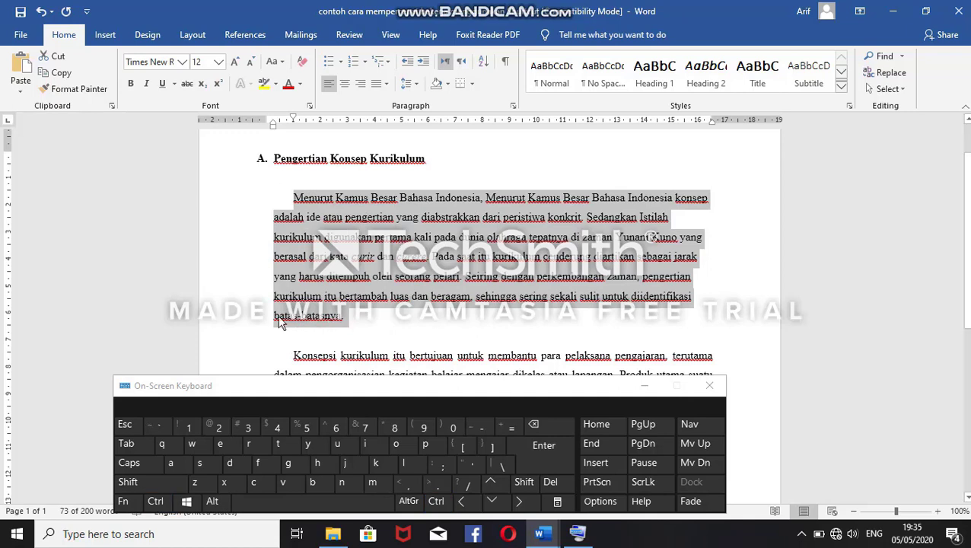
left_click(342, 314)
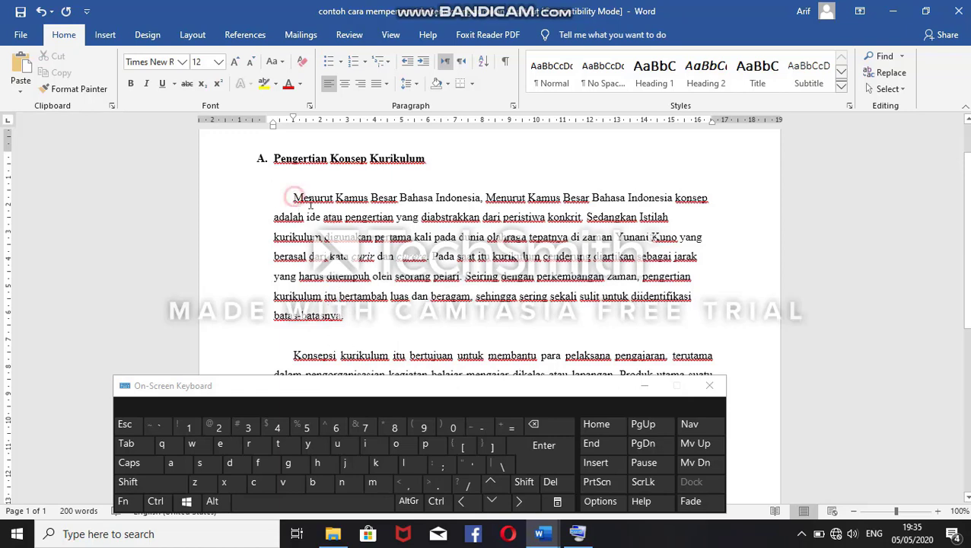
Step: Select section A's first paragraph again, centre-align it, and clear the selection
left_click_drag(293, 197, 350, 318)
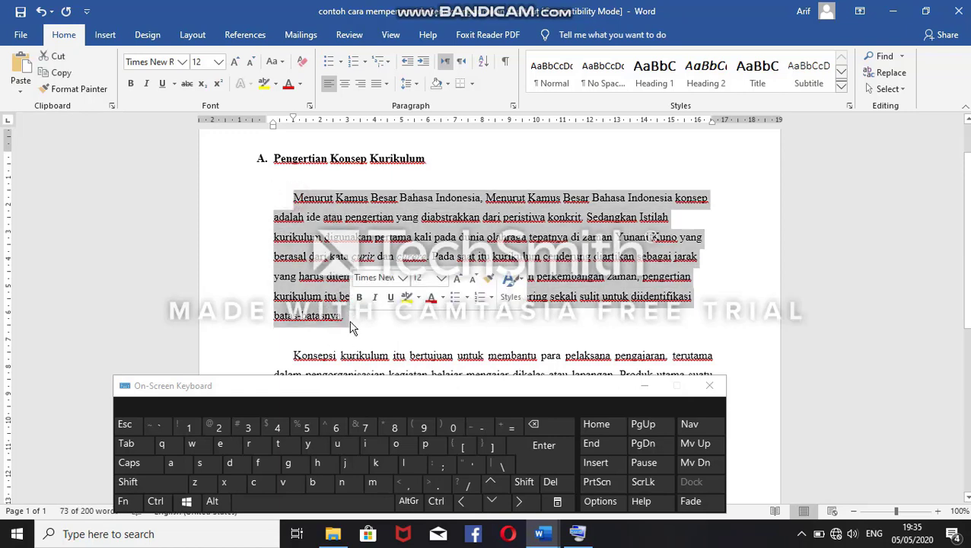
key("ctrl+e")
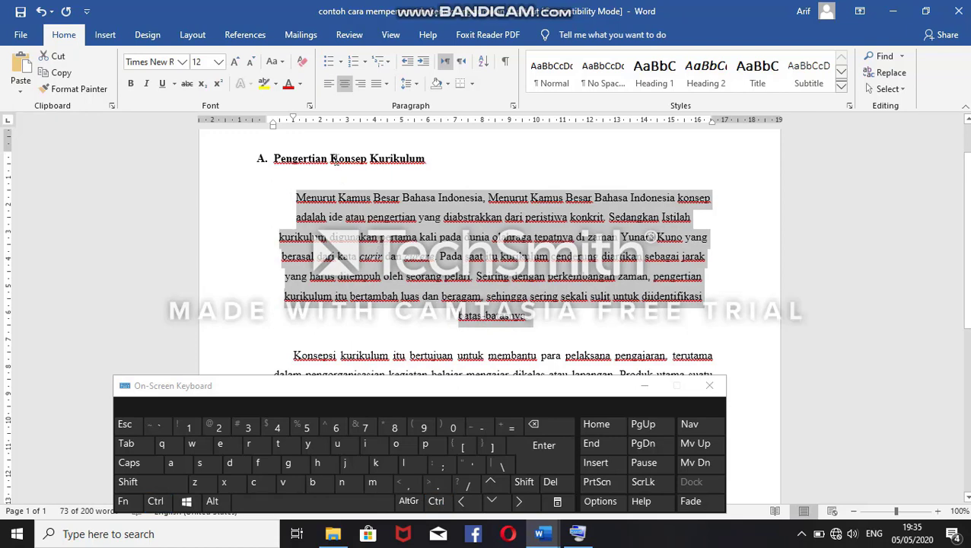
left_click(496, 266)
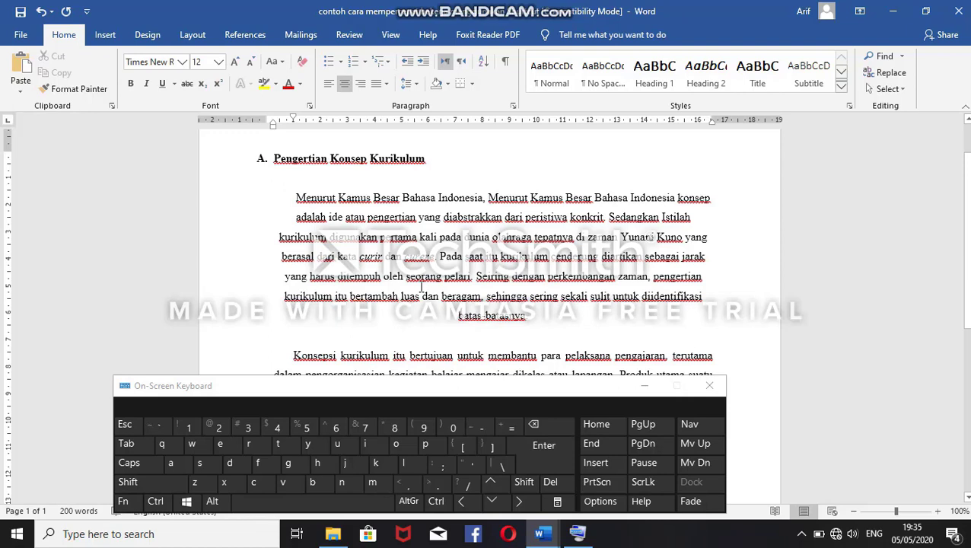
Step: Select section A's first paragraph, alternate it between justified and centred alignment, leave it justified, and deselect it
key("ctrl")
left_click_drag(294, 198, 549, 327)
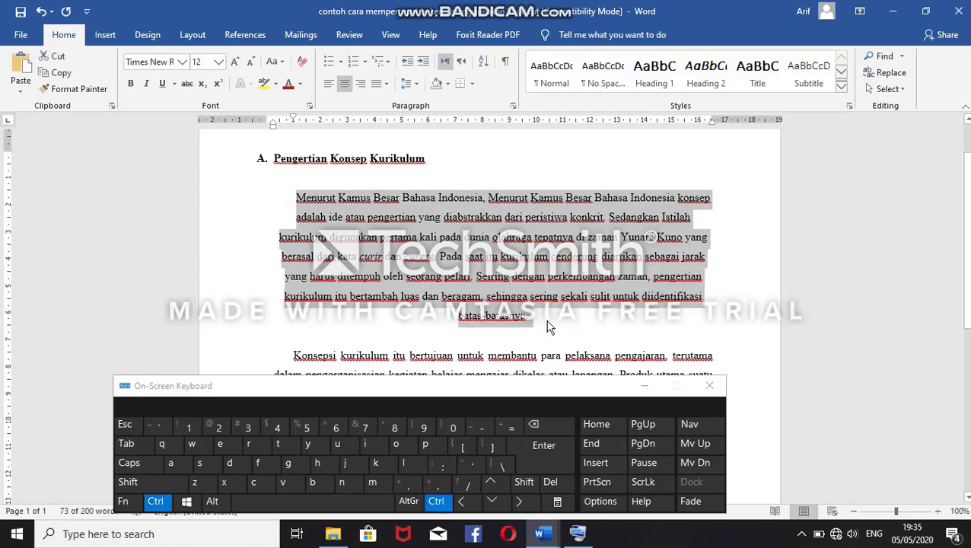
key("ctrl+j")
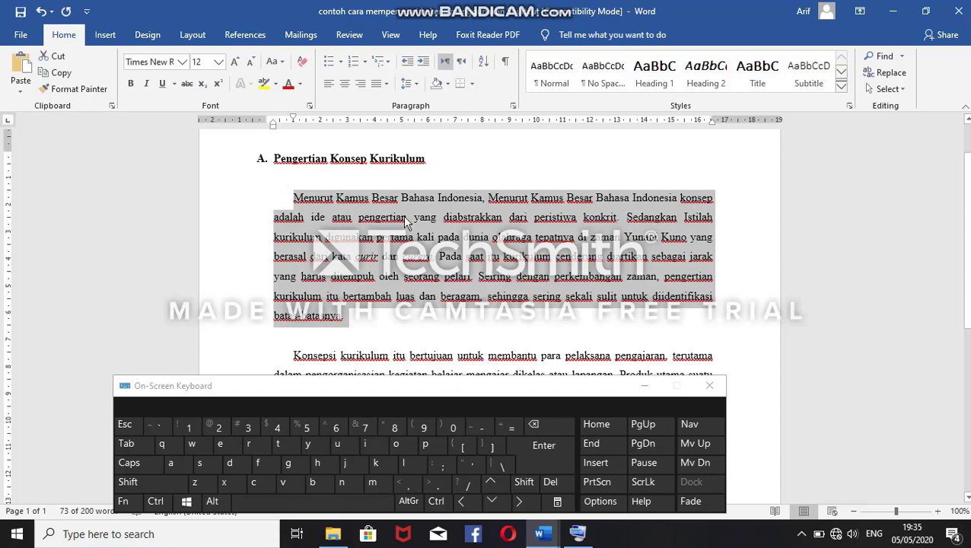
key("ctrl")
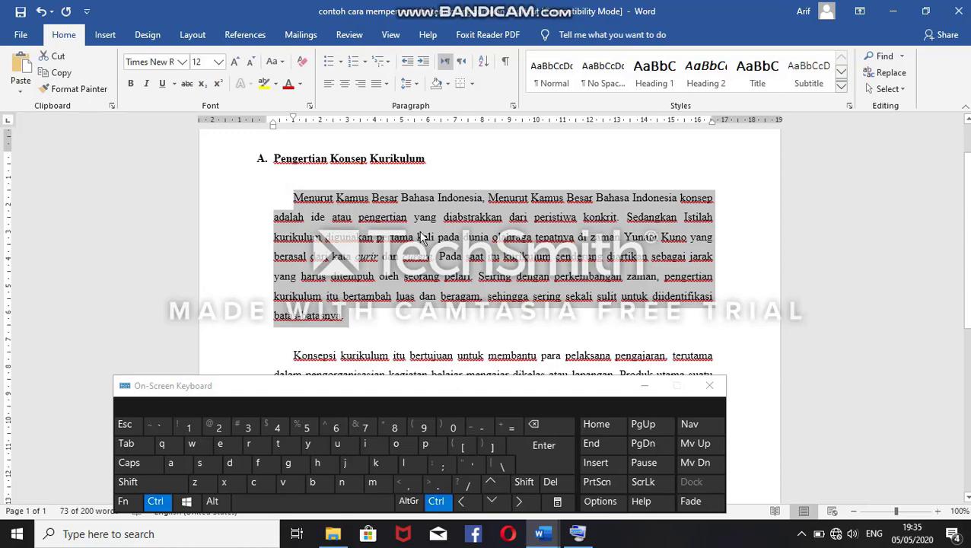
key("ctrl+e")
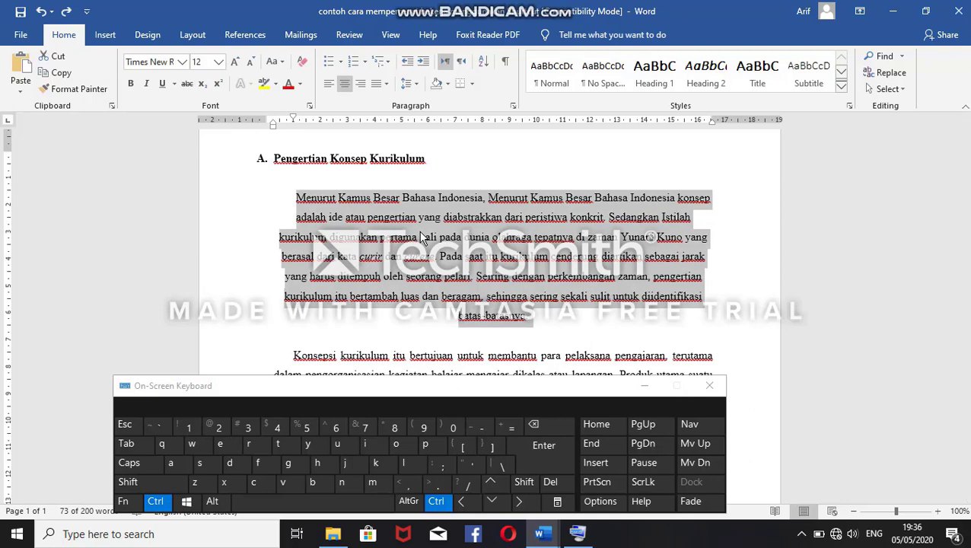
key("ctrl+j")
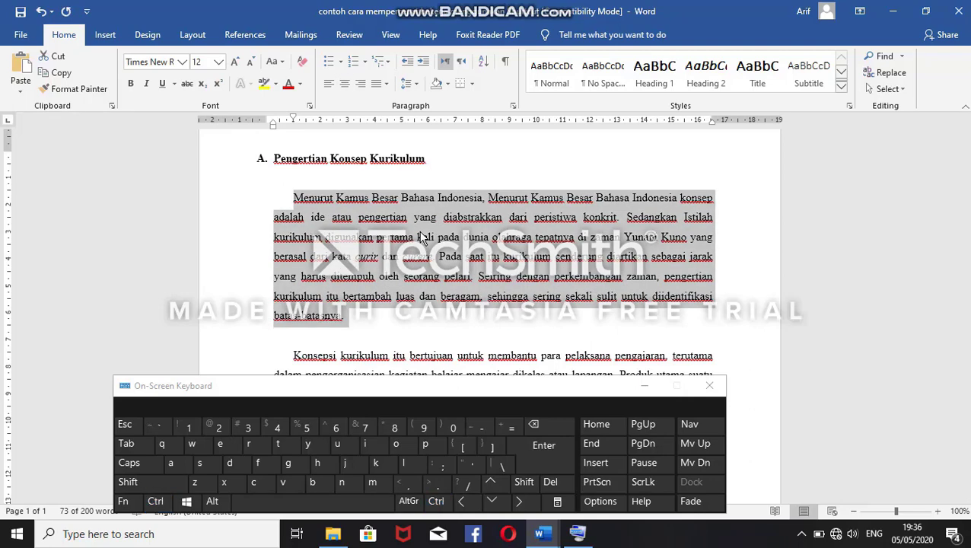
left_click(332, 270)
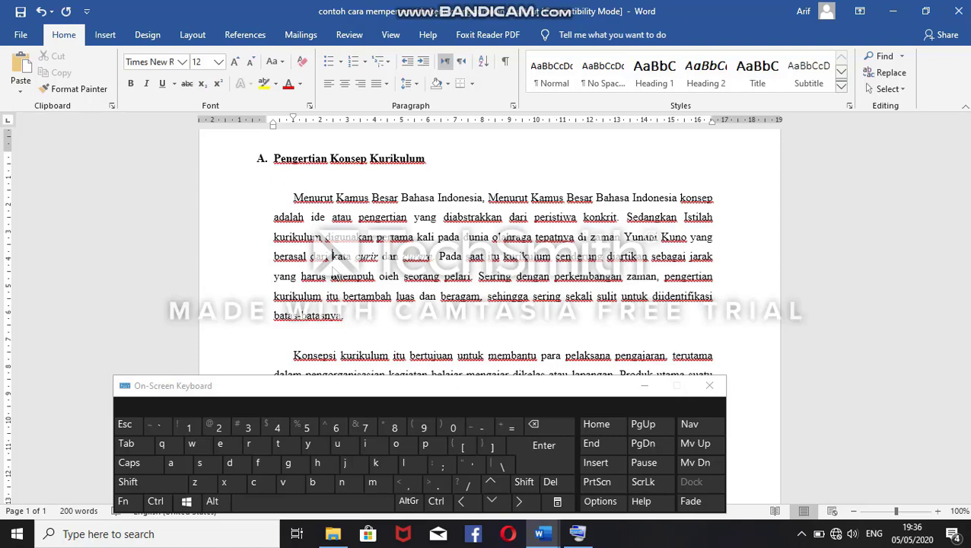
left_click_drag(291, 196, 352, 326)
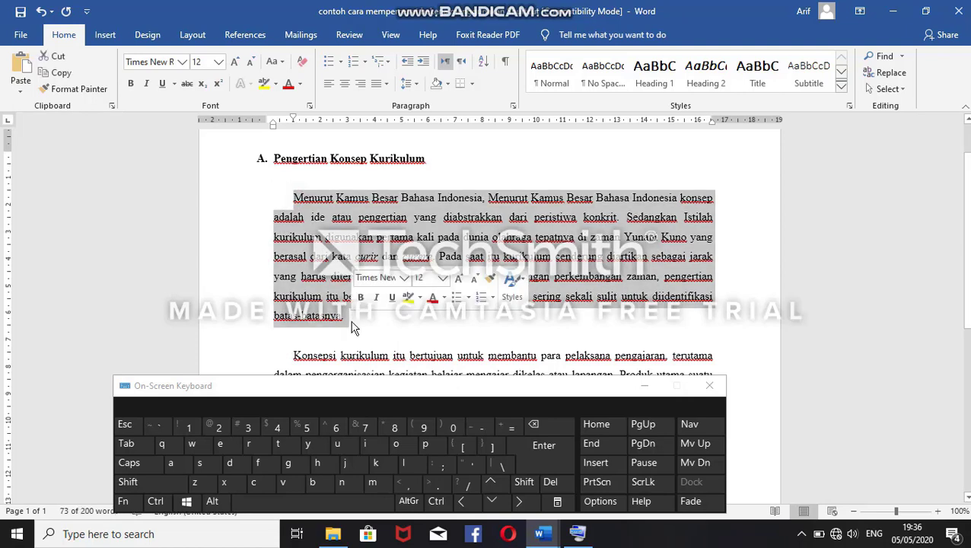
key("ctrl")
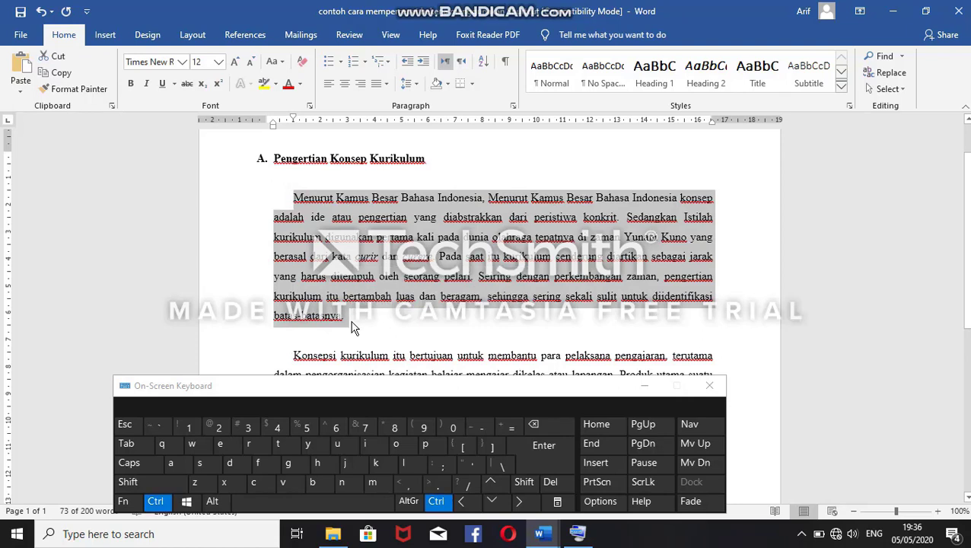
key("ctrl+a")
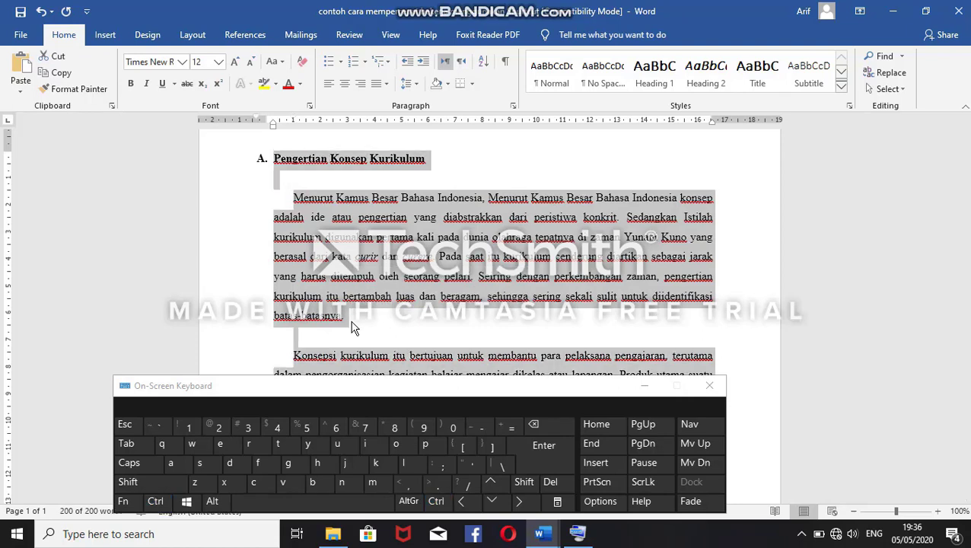
left_click(339, 299)
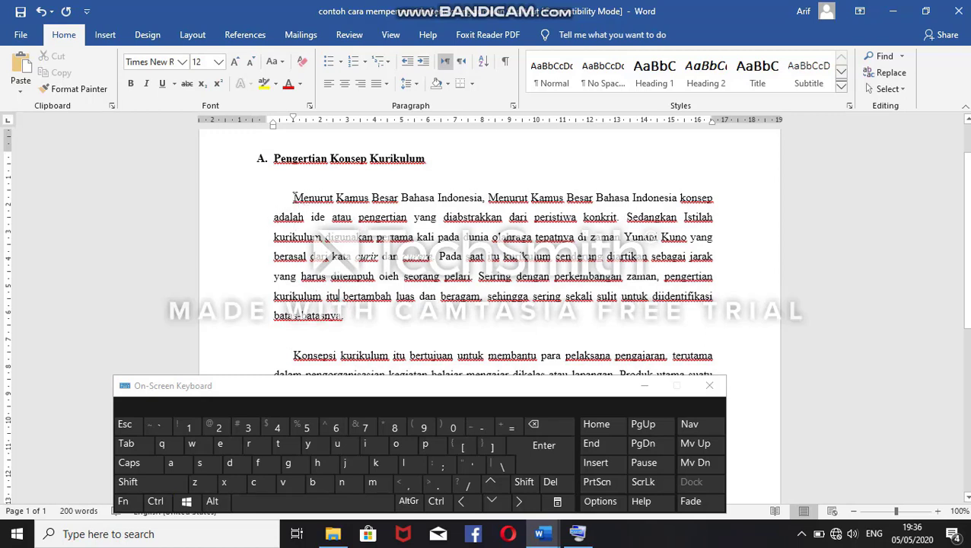
Step: Select section A's first paragraph, switch all caps on and off twice, and clear the selection
left_click_drag(293, 197, 340, 326)
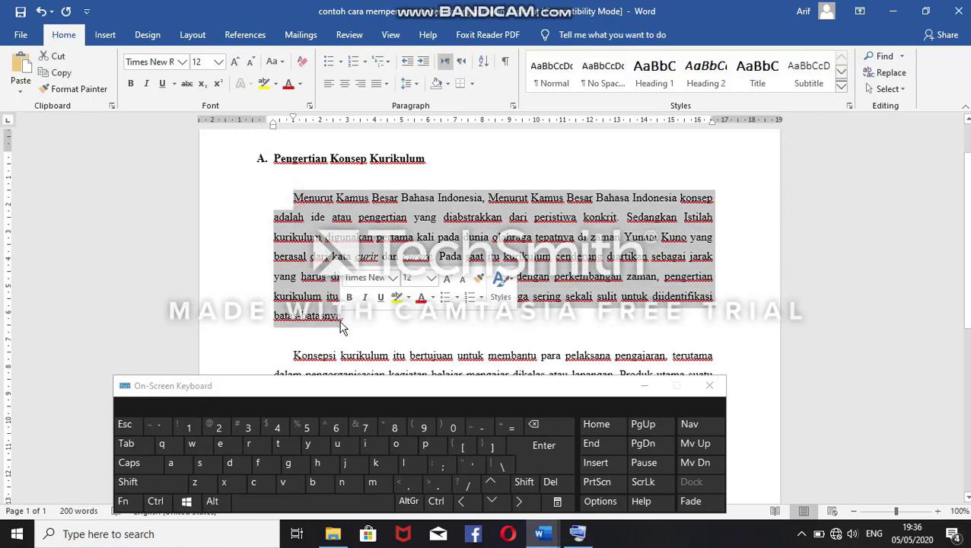
key("ctrl")
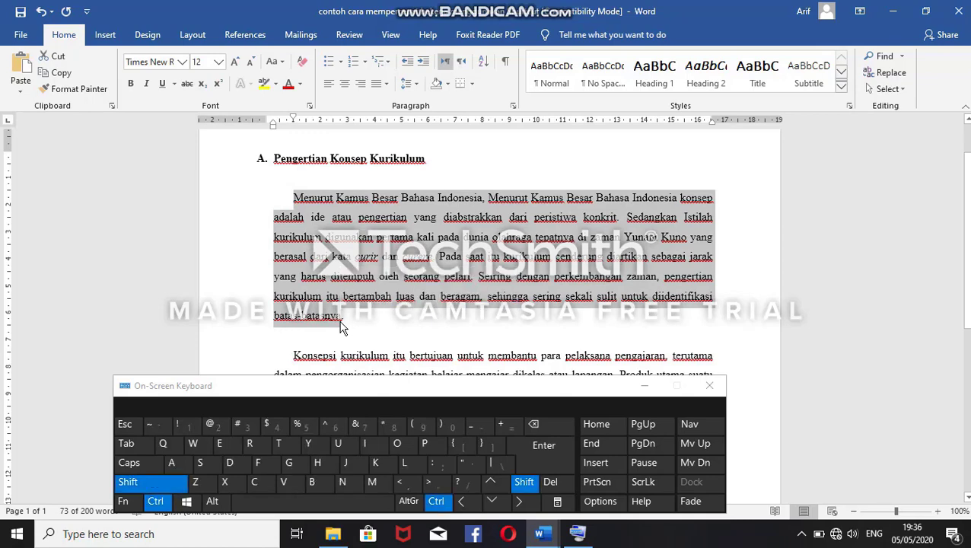
key("ctrl+shift+a")
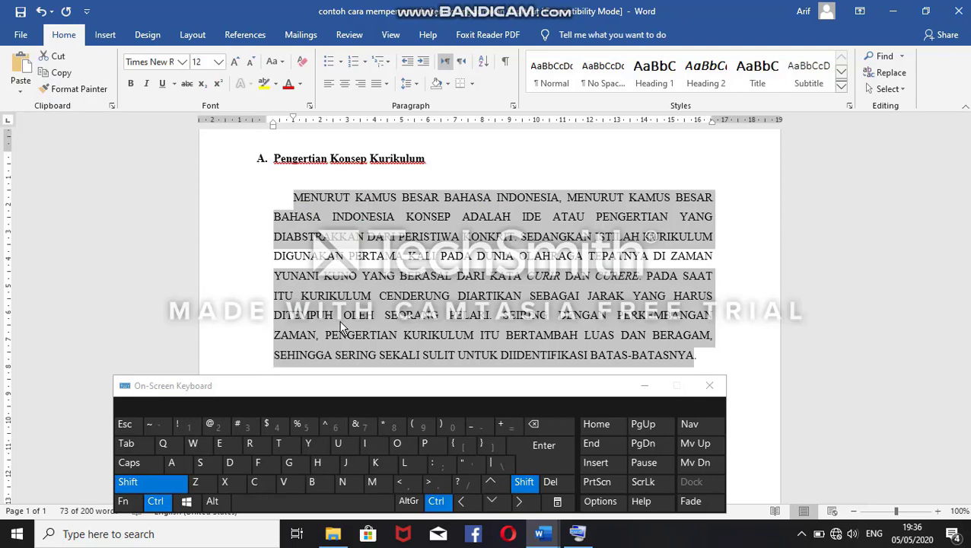
key("ctrl+shift+a")
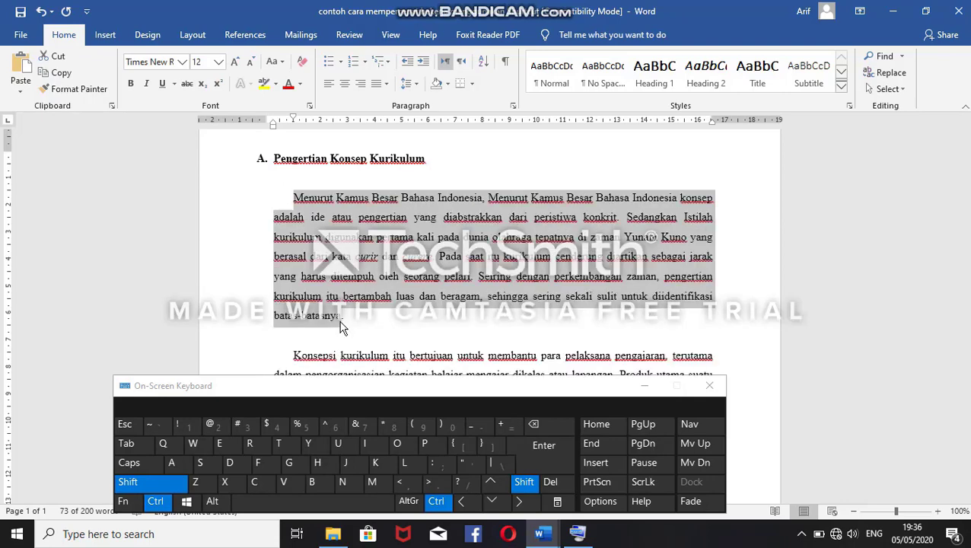
key("ctrl+shift+a")
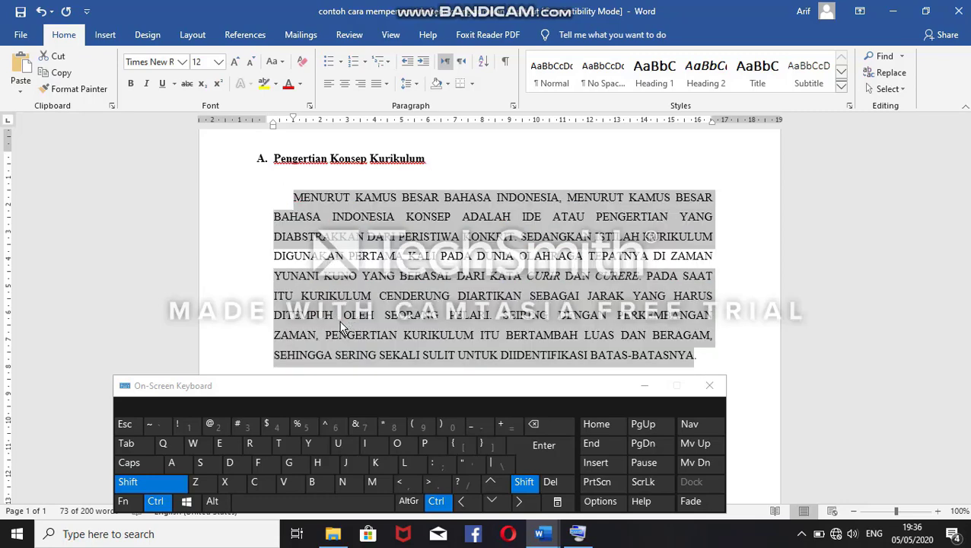
key("ctrl+shift+a")
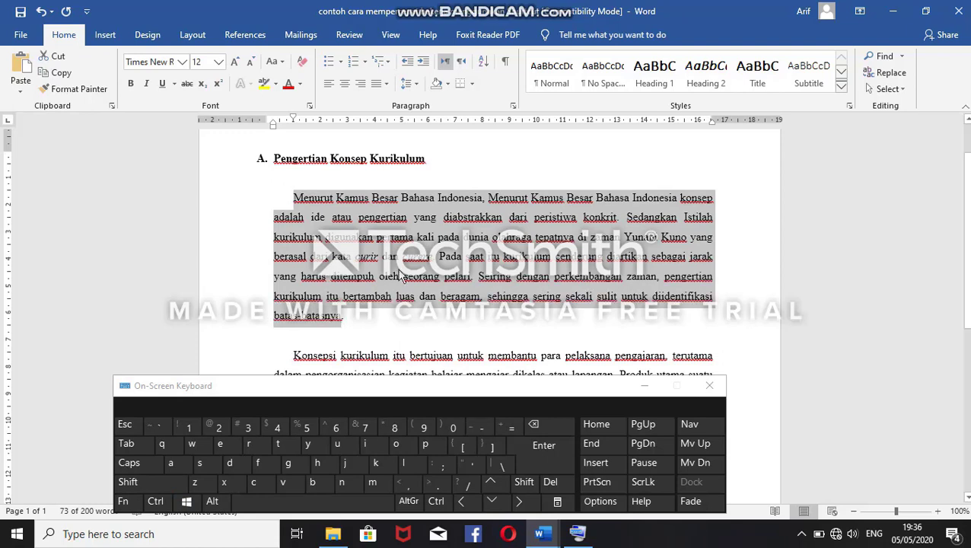
left_click(378, 312)
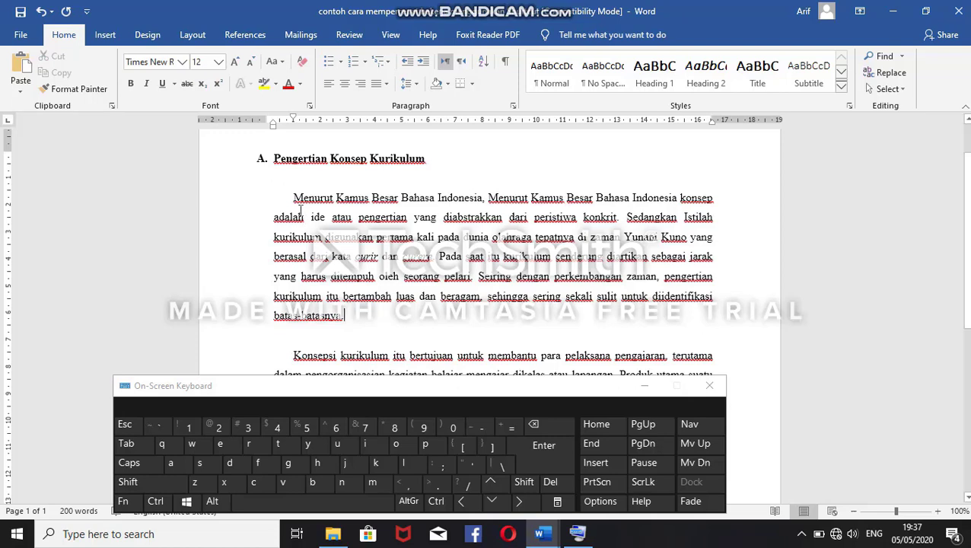
Step: Select section A's first paragraph, try all caps and small caps on it, restore normal lettering, and deselect it
left_click_drag(292, 197, 356, 327)
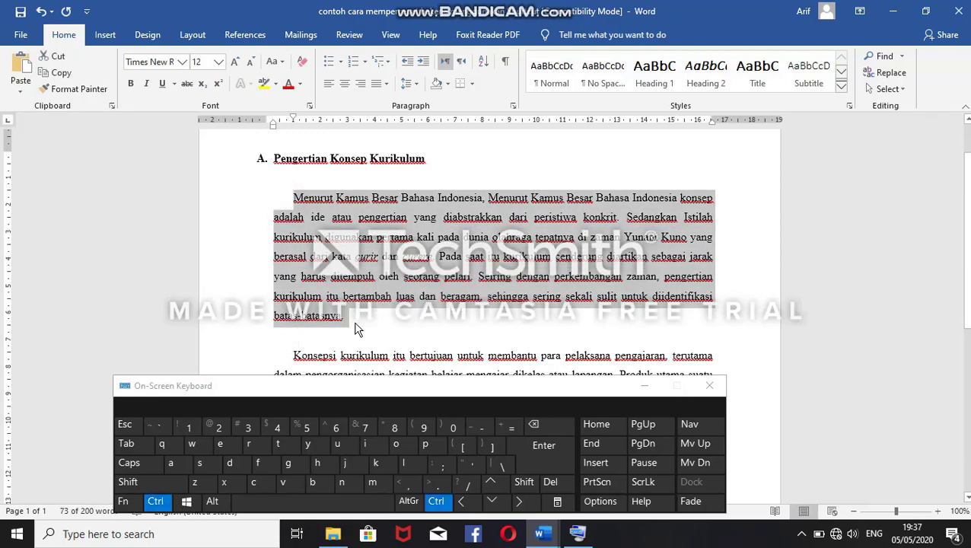
key("ctrl+shift+k")
key("ctrl+shift+k")
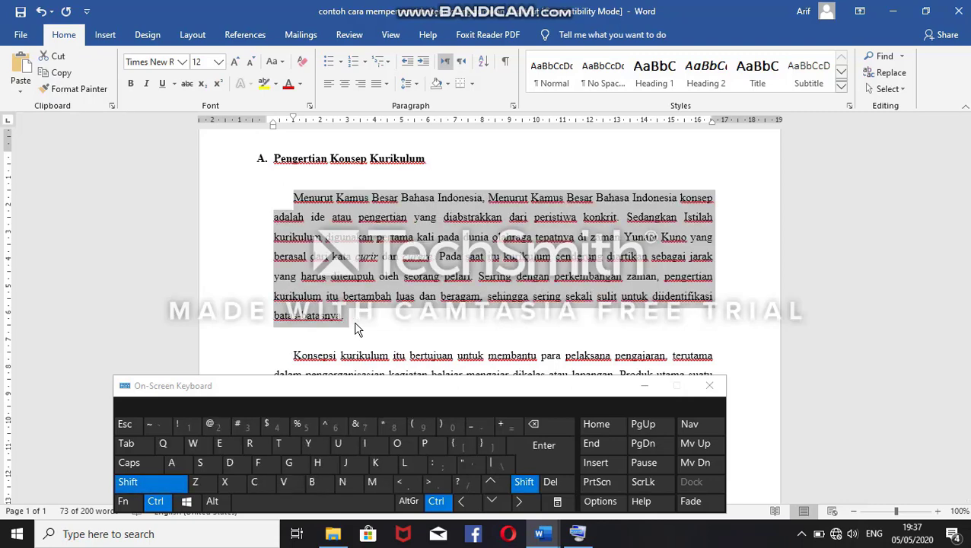
key("ctrl+shift+a")
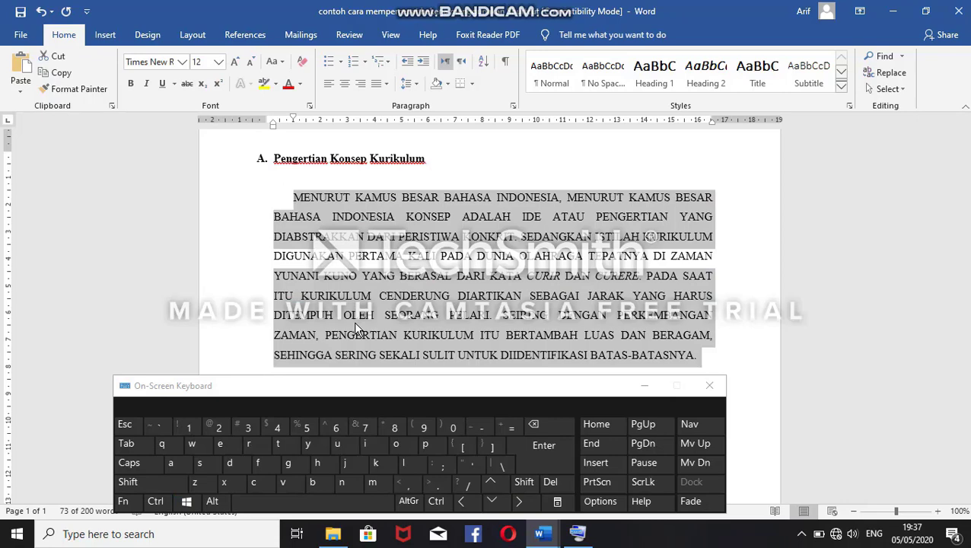
key("ctrl+shift+k")
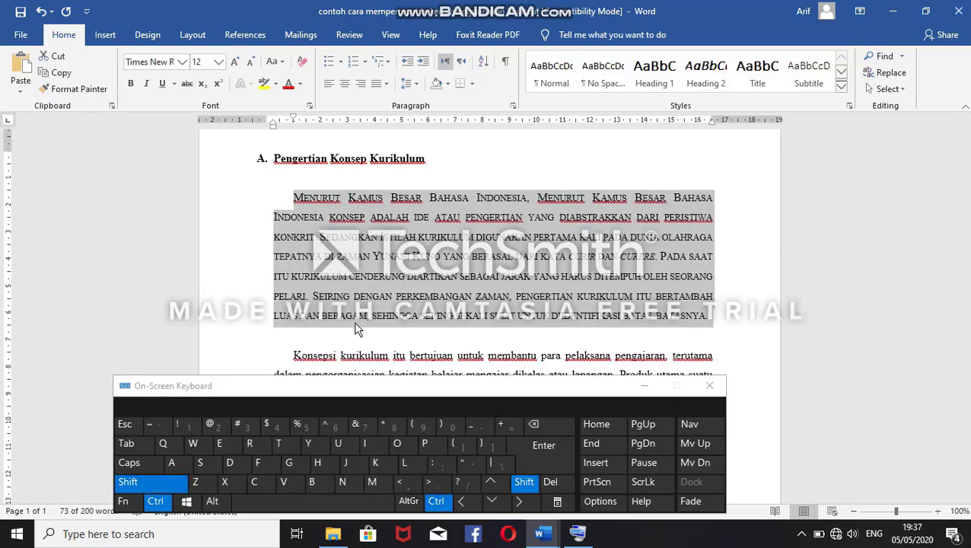
key("ctrl+shift+k")
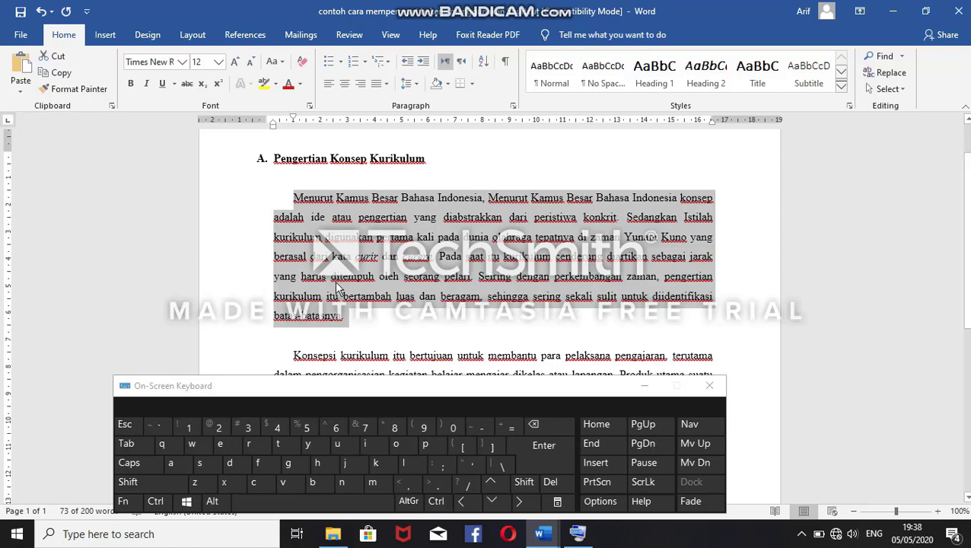
left_click(297, 200)
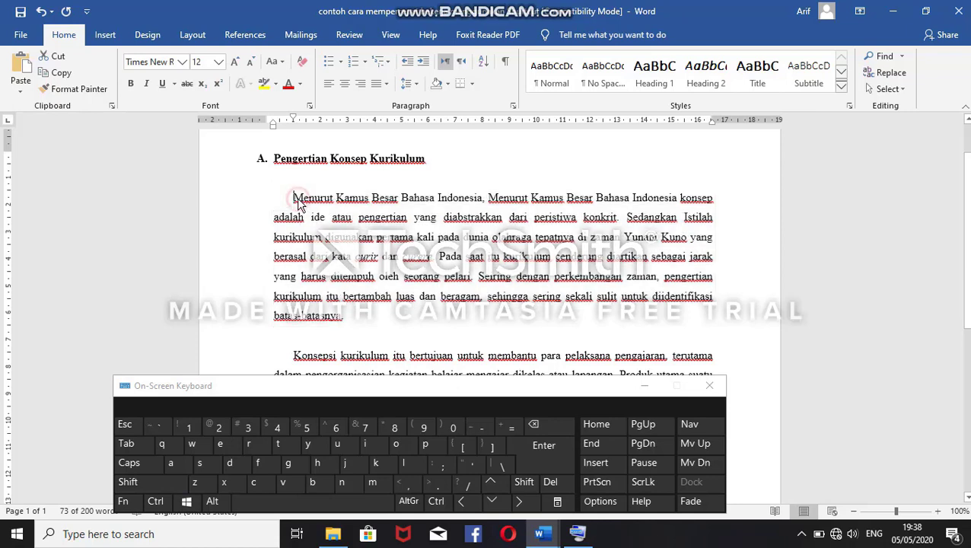
Step: Search the document for "dan" and look over the highlighted matches in the text
key("ctrl")
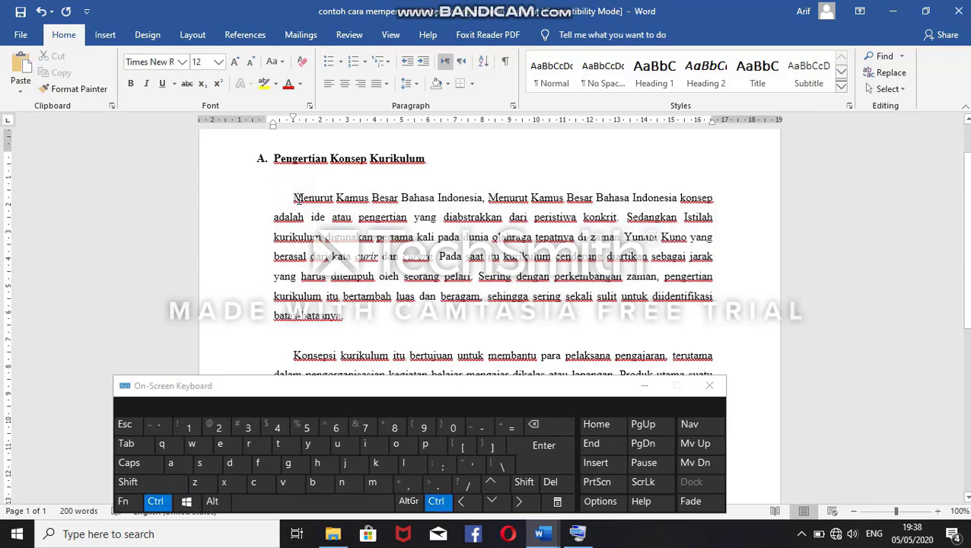
key("ctrl+f")
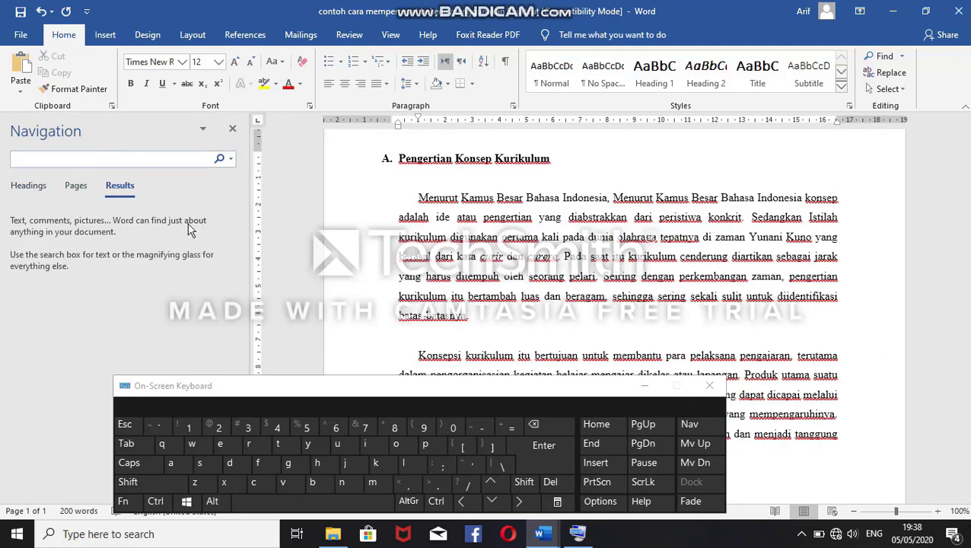
left_click(82, 160)
type("dan")
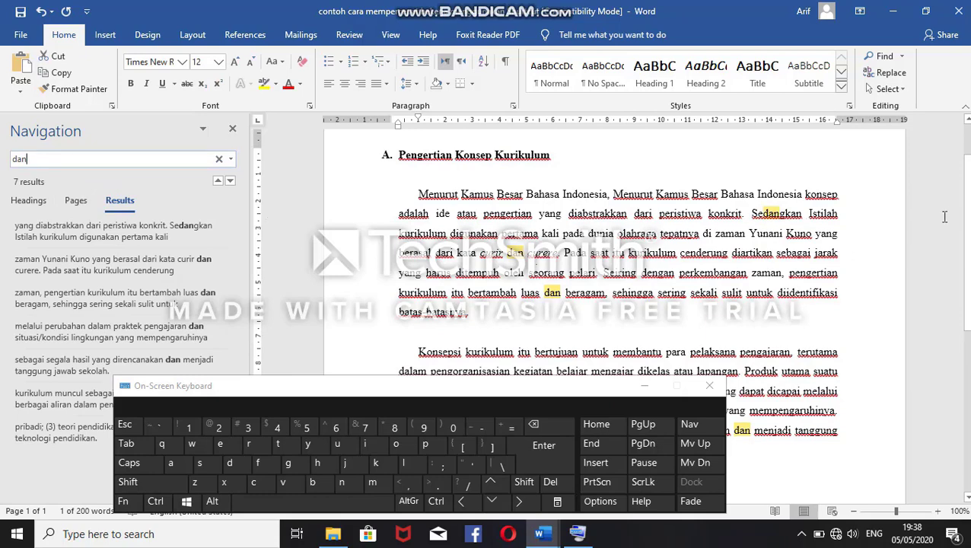
mouse_move(966, 219)
left_mouse_down()
mouse_move(966, 305)
mouse_move(964, 201)
left_mouse_up()
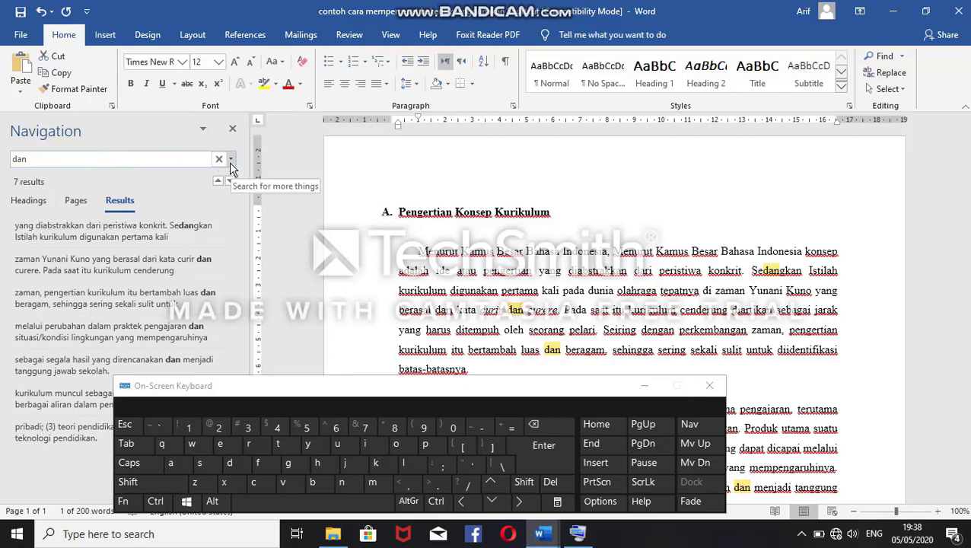
Step: Search the document for "pada" and look over the highlighted matches in the text
left_click(150, 161)
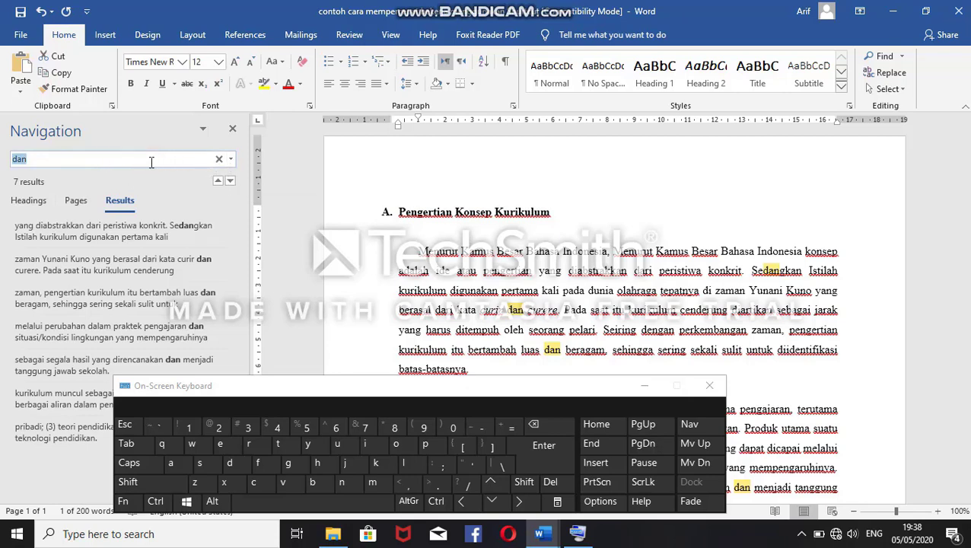
type("pada")
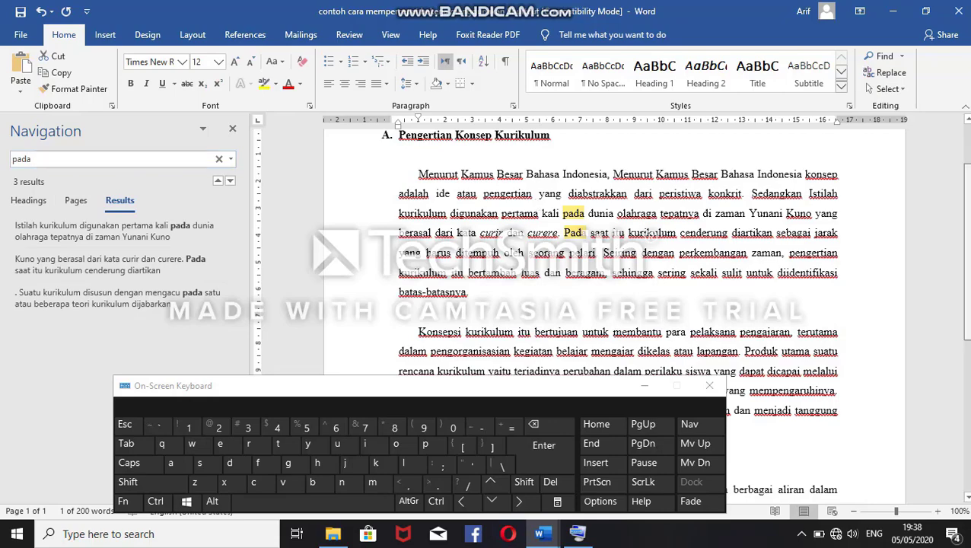
scroll(968, 232, "down", 3)
scroll(967, 219, "up", 4)
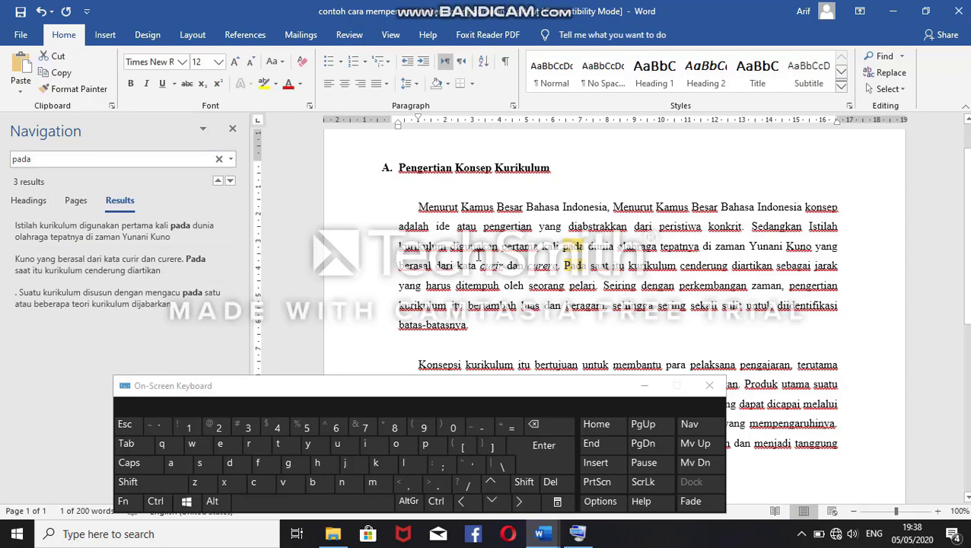
Step: Replace all occurrences of "pada" with "atau" throughout the document and close the Find and Replace dialog
left_click(232, 163)
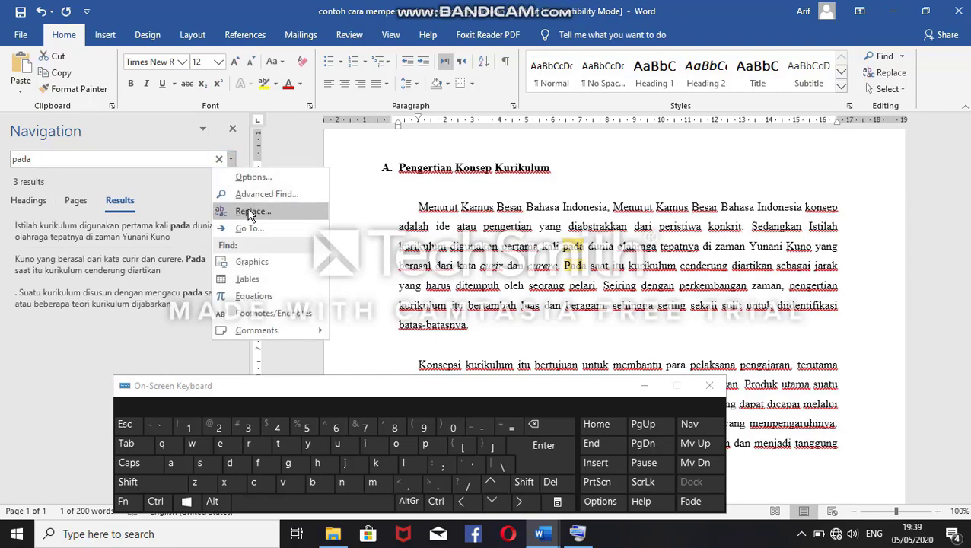
left_click(267, 213)
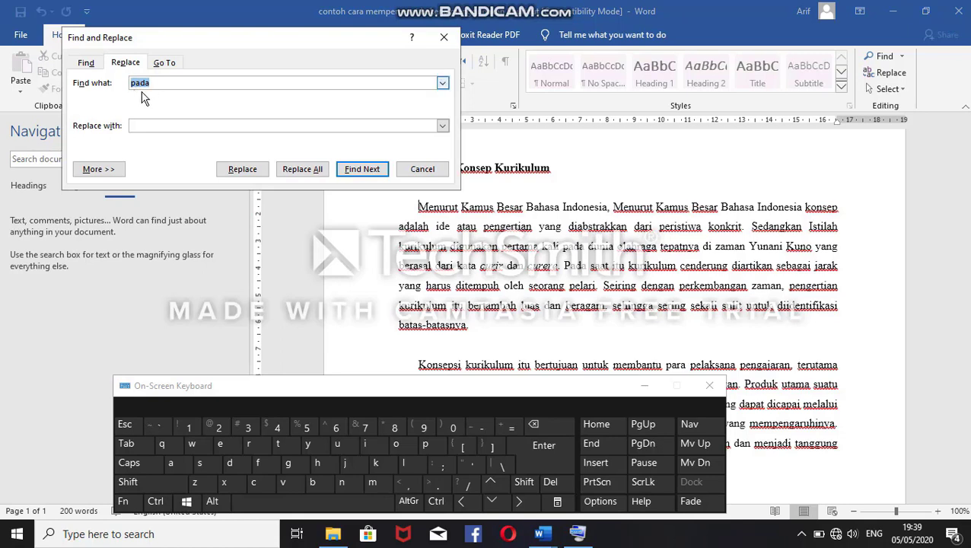
left_click(149, 127)
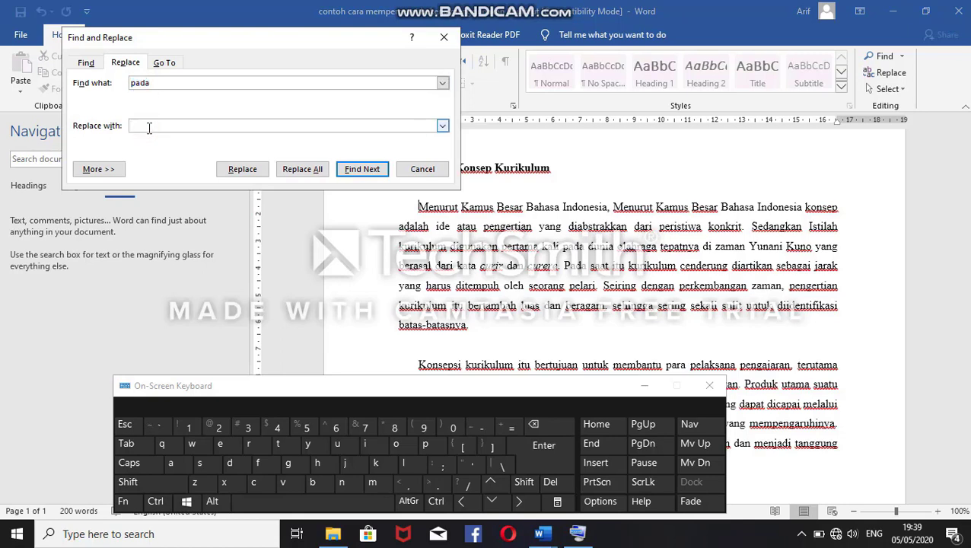
type("atau")
left_click(310, 174)
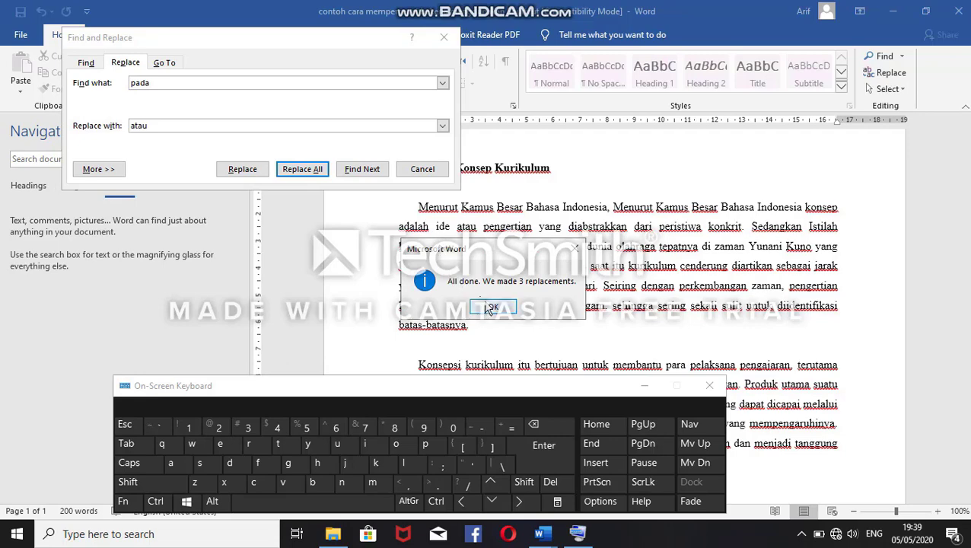
left_click(483, 305)
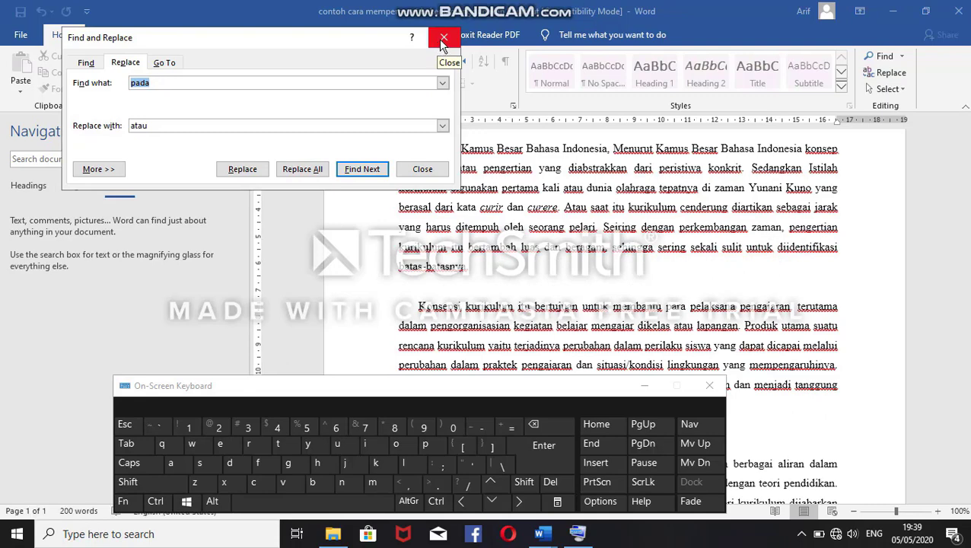
left_click(425, 169)
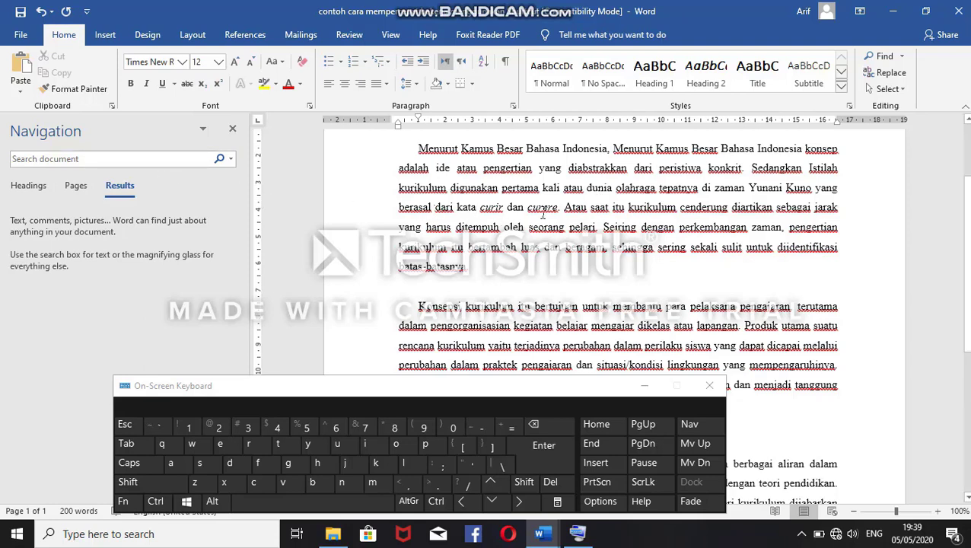
Step: Undo the replacement of "pada" with "atau" and close the Navigation pane
key("ctrl+z")
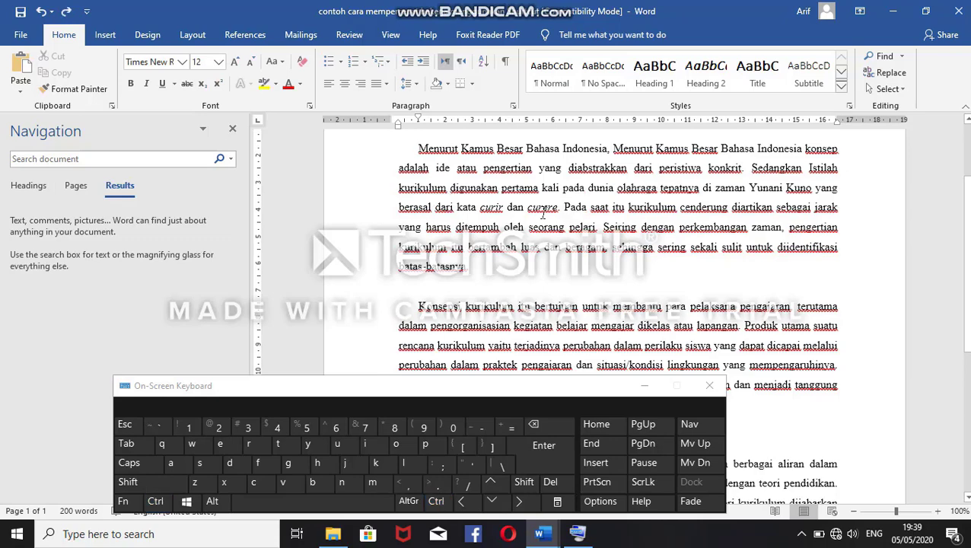
left_click(234, 132)
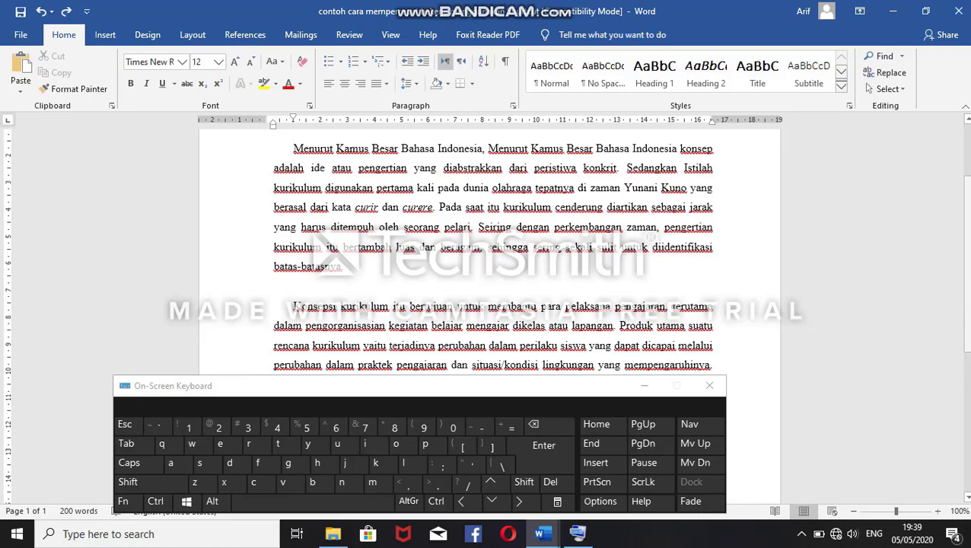
scroll(959, 291, "up", 3)
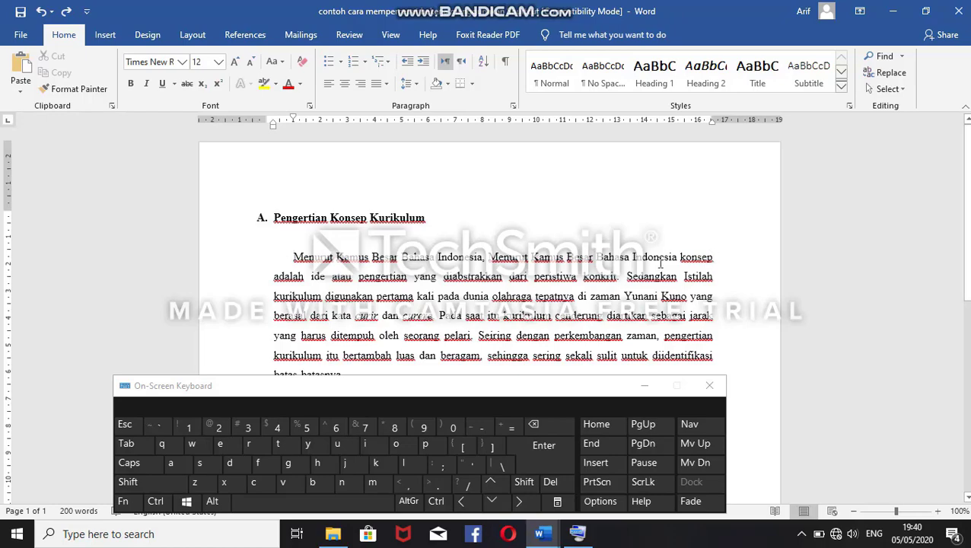
Step: Use Go To with page number 2, and close the dialog
left_click_drag(968, 228, 968, 457)
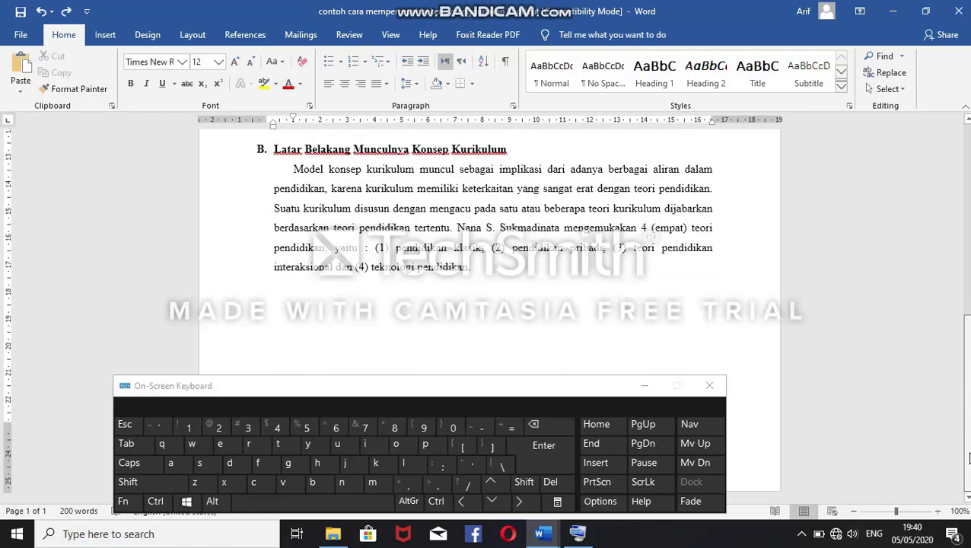
left_click_drag(967, 402, 968, 228)
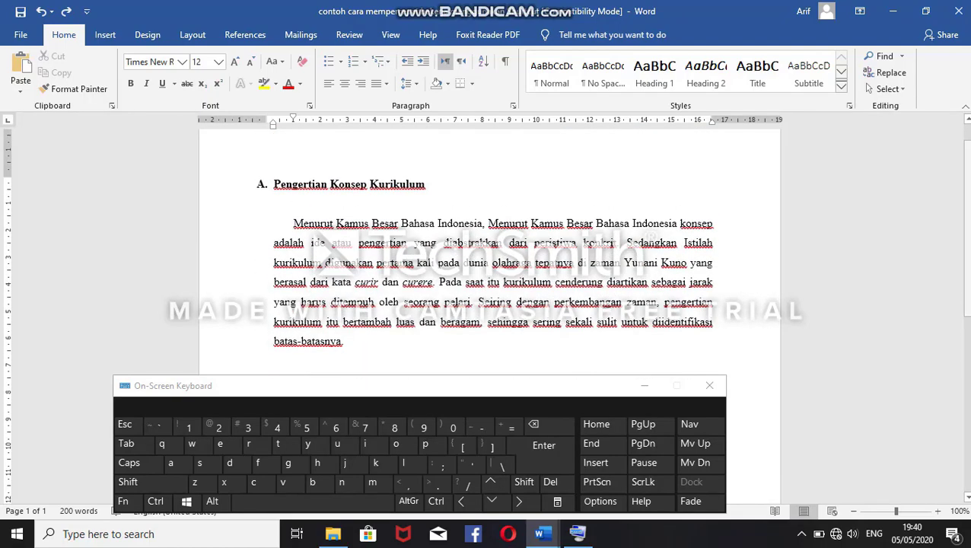
key("ctrl+g")
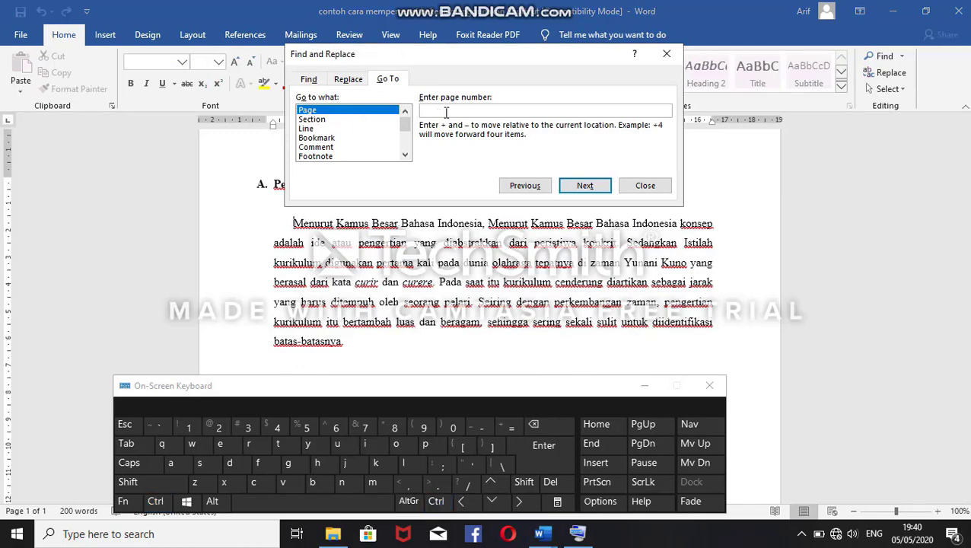
type("2")
left_click(590, 186)
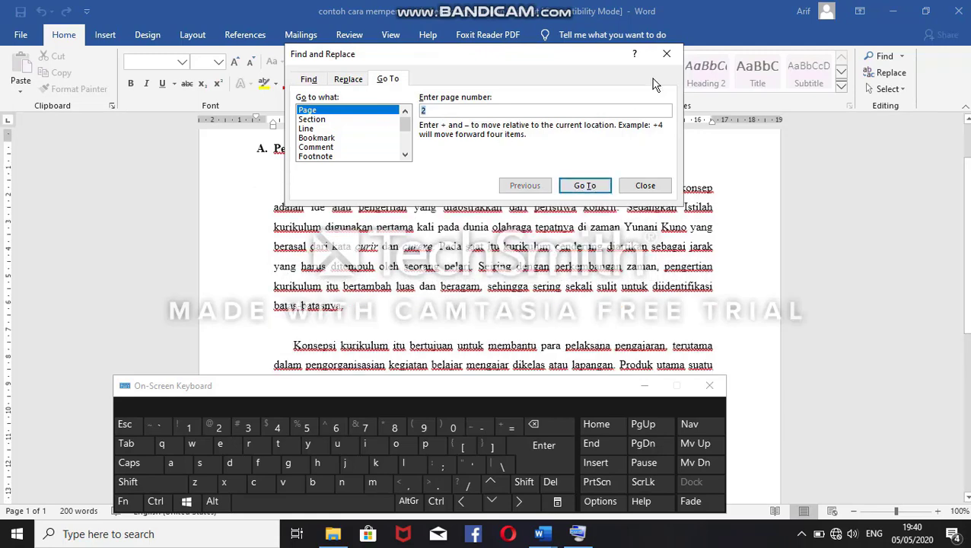
left_click(666, 53)
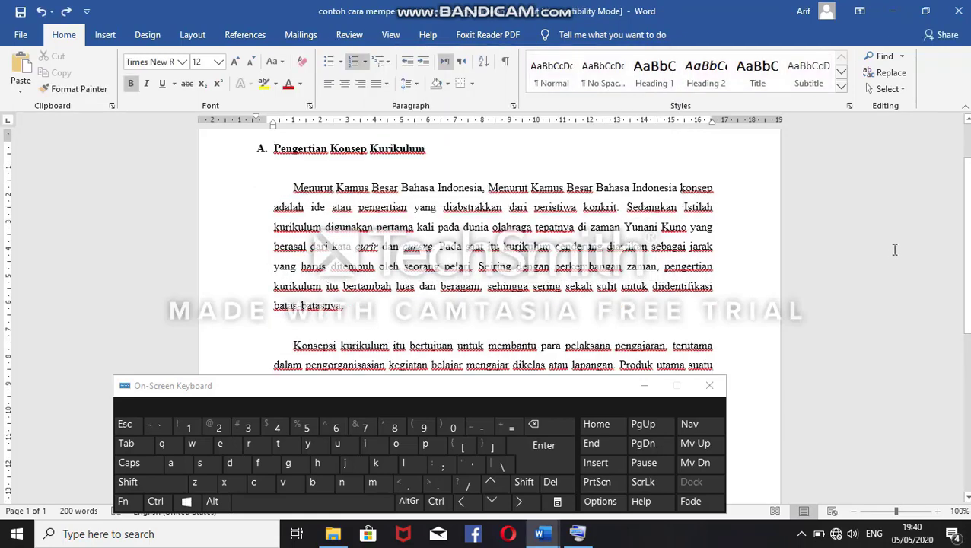
Step: Look through section B, return to the document's start, and use Go To with page number 1, closing the dialog
scroll(969, 228, "down", 5)
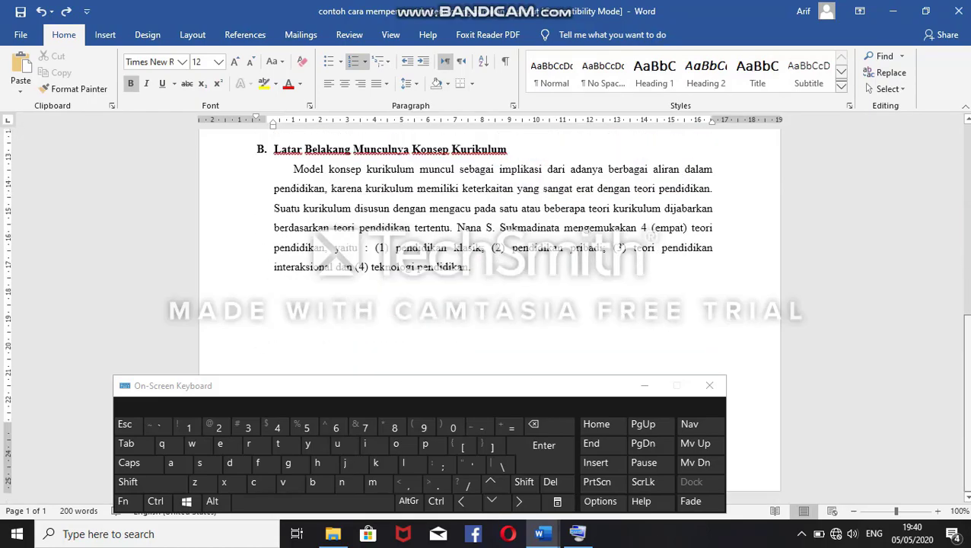
left_click_drag(968, 424, 963, 158)
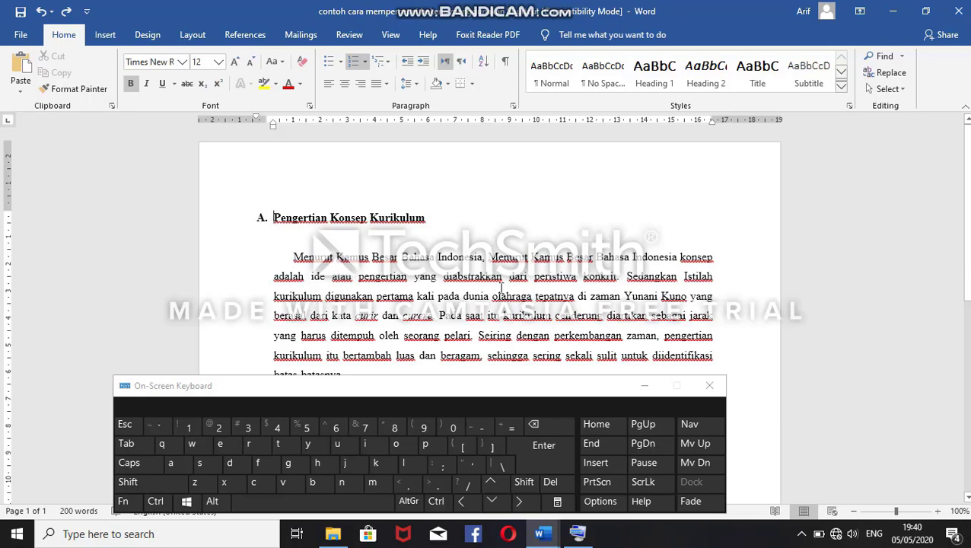
key("ctrl+g")
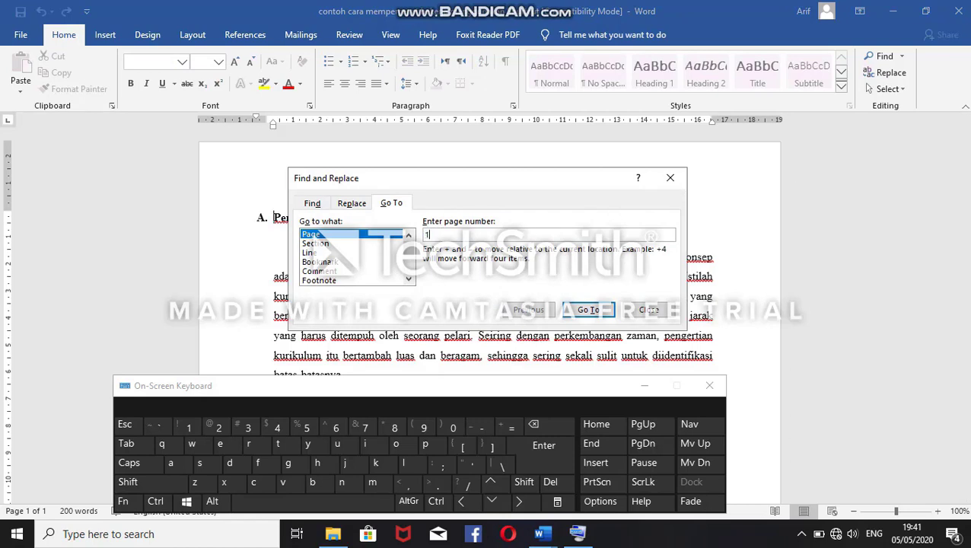
left_click(590, 310)
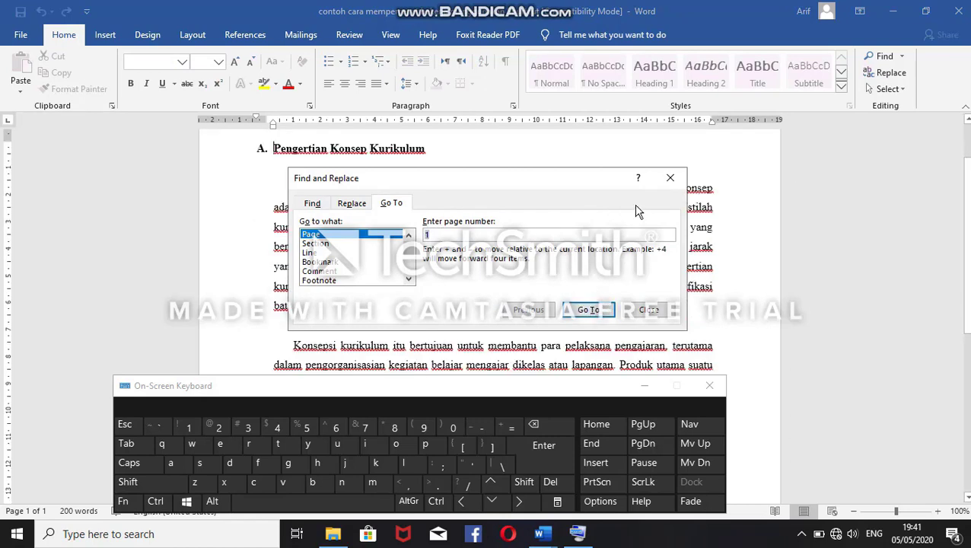
left_click(670, 177)
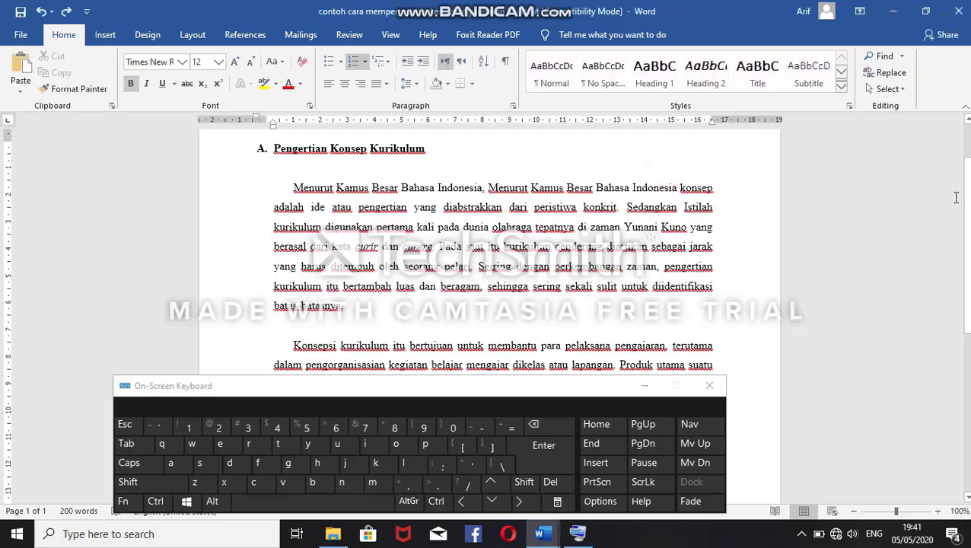
left_click_drag(966, 202, 967, 193)
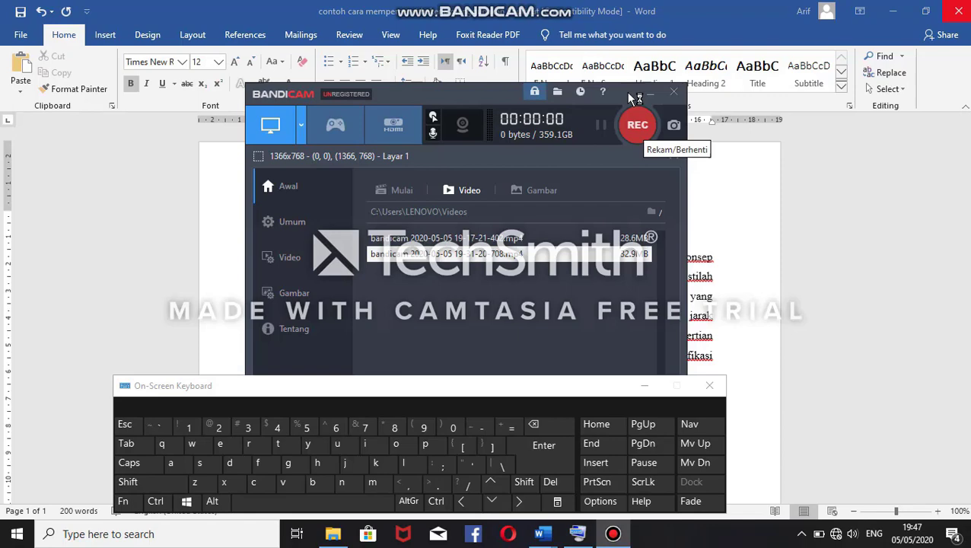
Step: Hide the on-screen keyboard and insert a footnote after the first "Bahasa Indonesia," in section A's first paragraph
left_click(625, 92)
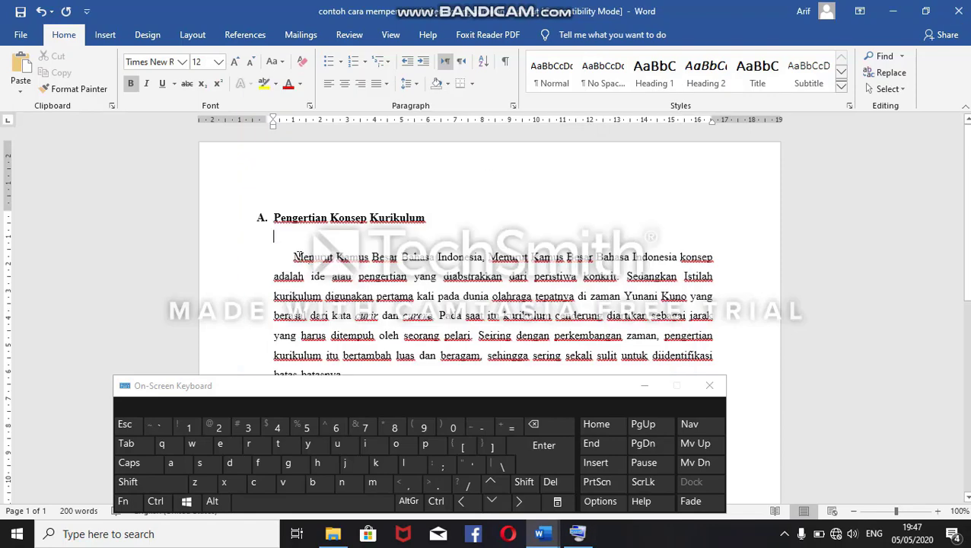
left_click(484, 257)
left_click(641, 387)
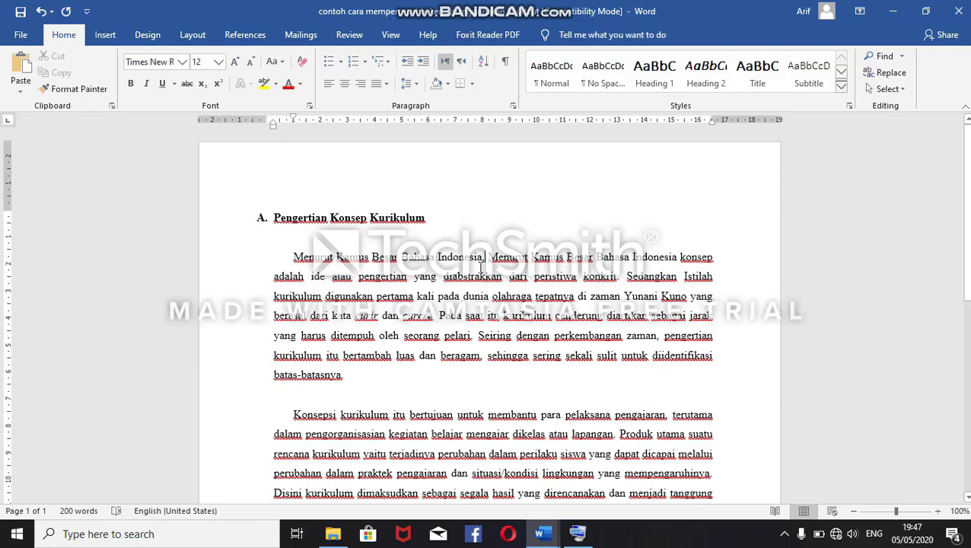
key("ctrl+alt+f")
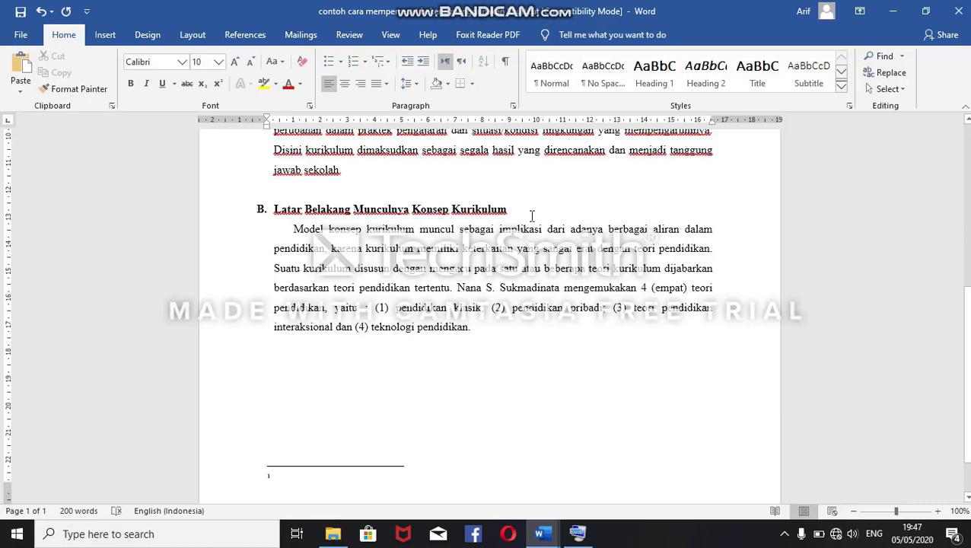
Step: Insert footnotes at the end of heading B and before the surname of the author cited in section B's paragraph
left_click(508, 209)
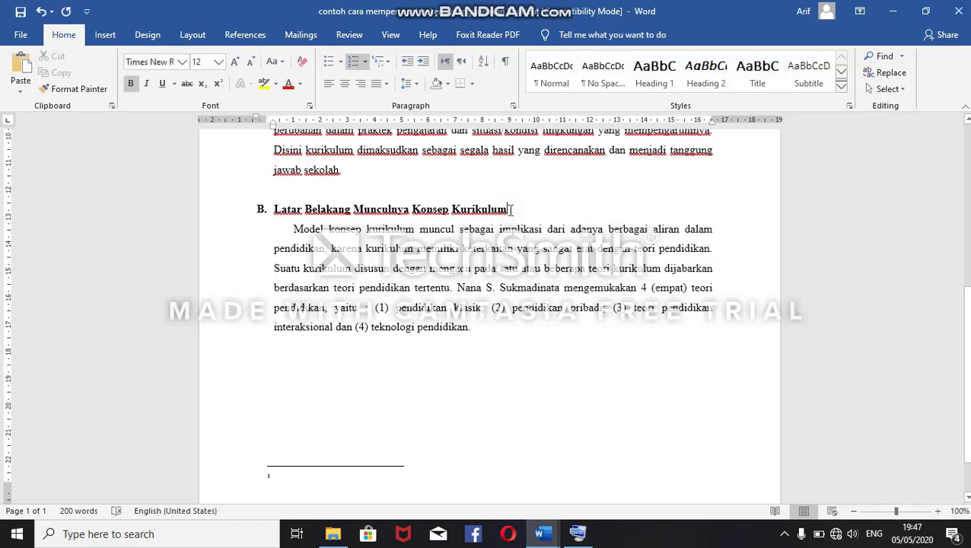
key("ctrl+alt+f")
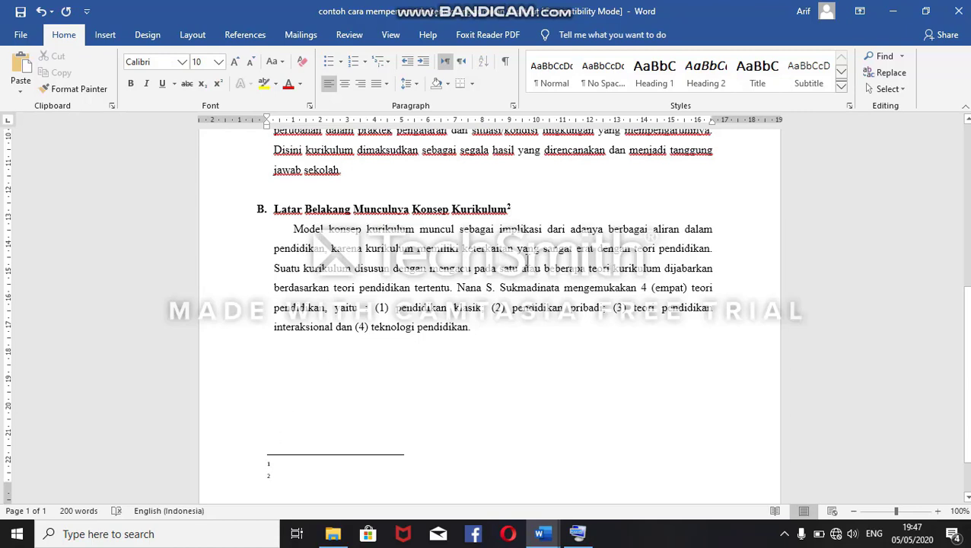
left_click(500, 287)
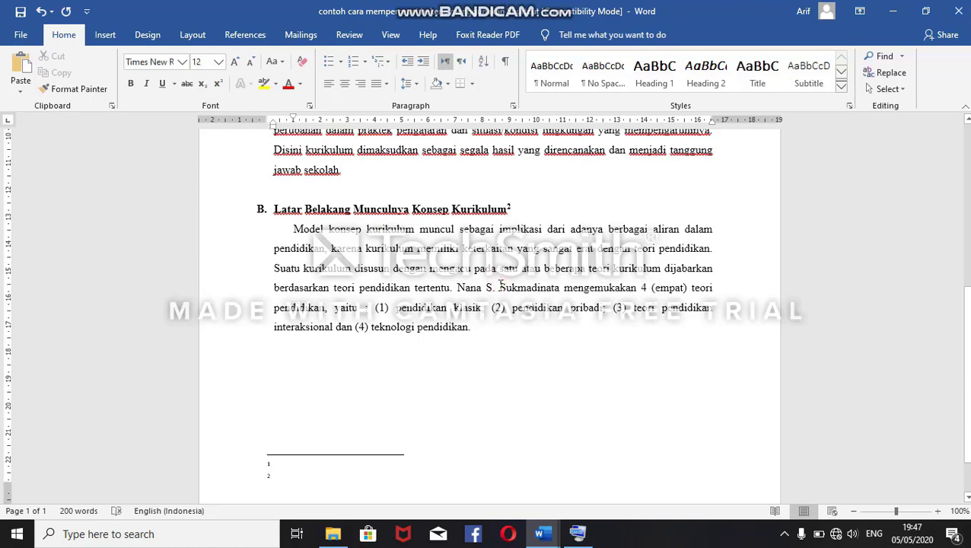
key("ctrl+alt+f")
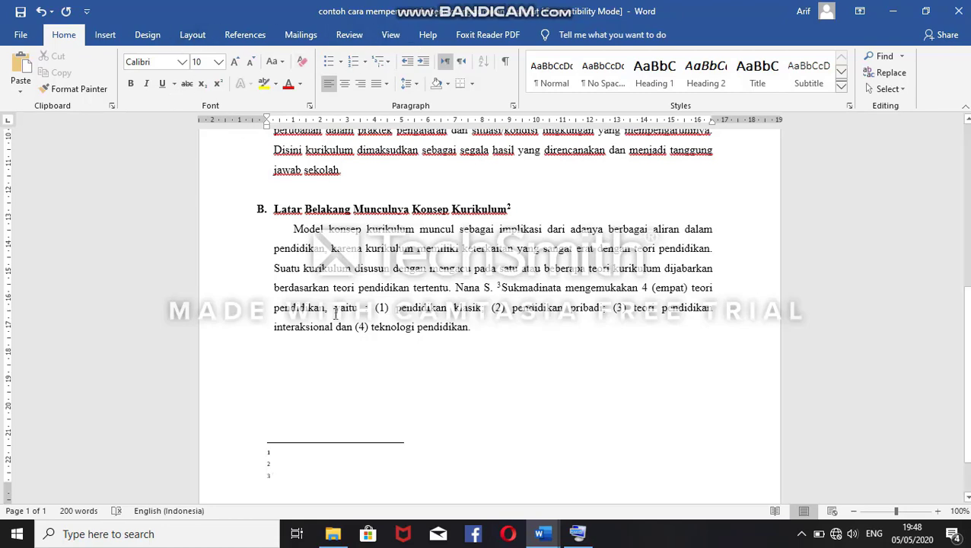
Step: Undo the three footnote insertions
key("ctrl+z")
key("ctrl+z")
key("ctrl+z")
key("ctrl+z")
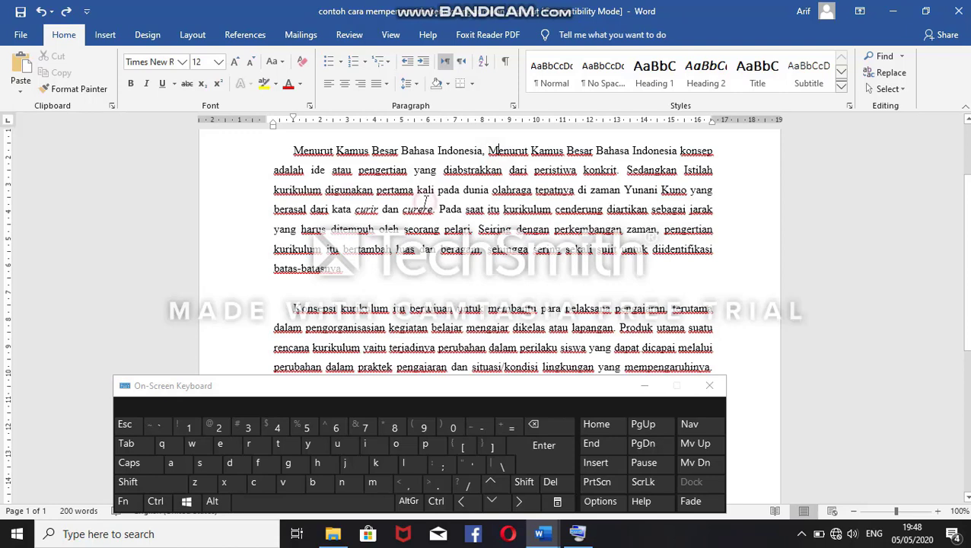
Step: Create a new blank document
left_click_drag(447, 228, 413, 281)
left_click(411, 279)
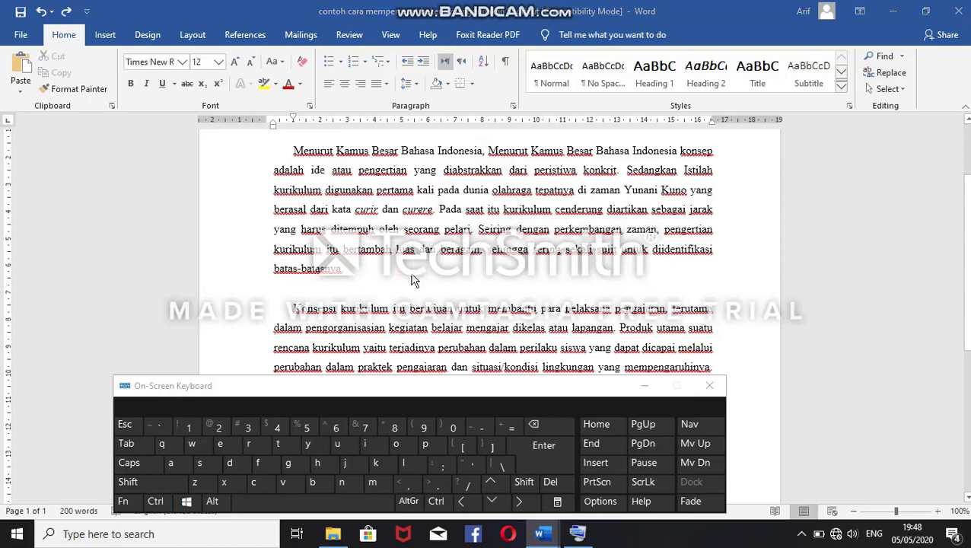
key("ctrl+n")
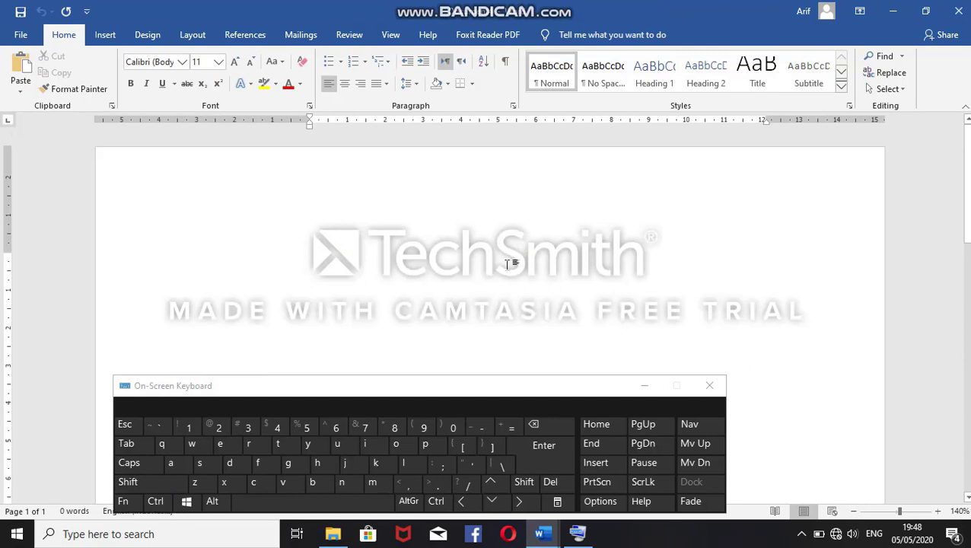
key("ctrl")
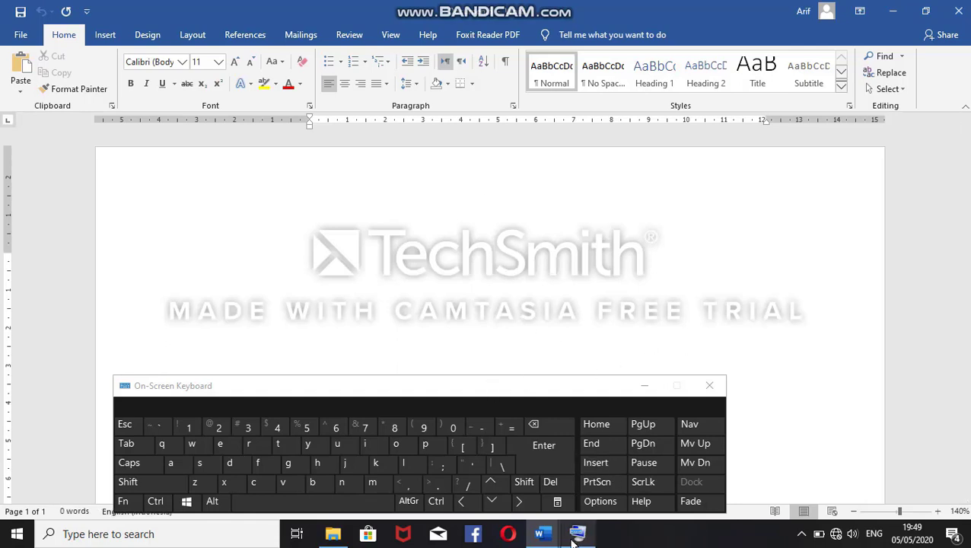
Step: Hide the on-screen keyboard and close the two blank documents, Document5 and Document4
left_click(643, 385)
mouse_move(541, 541)
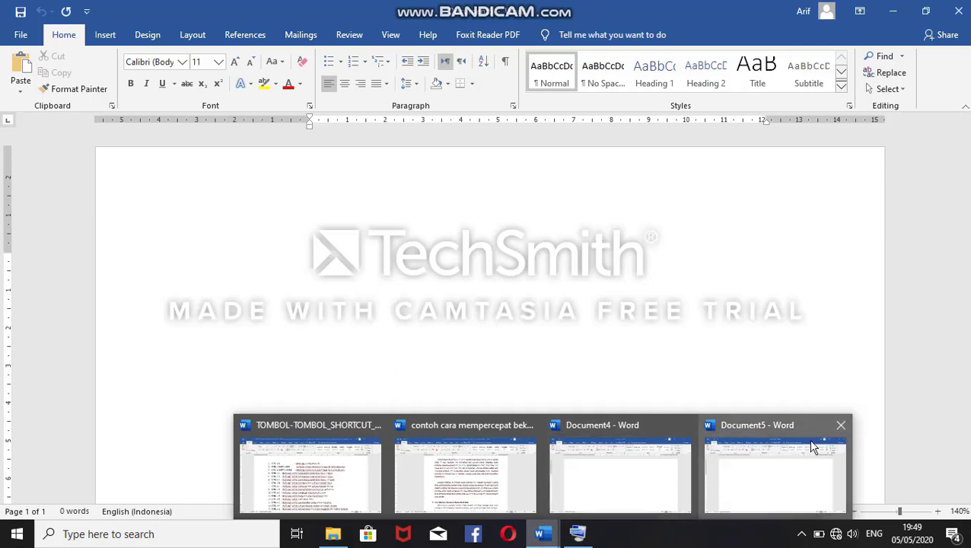
left_click(839, 428)
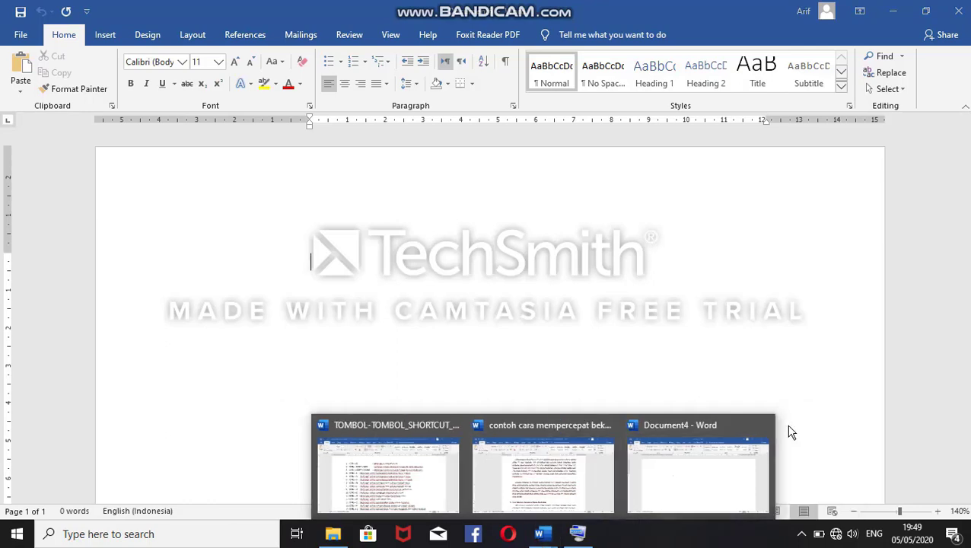
mouse_move(553, 533)
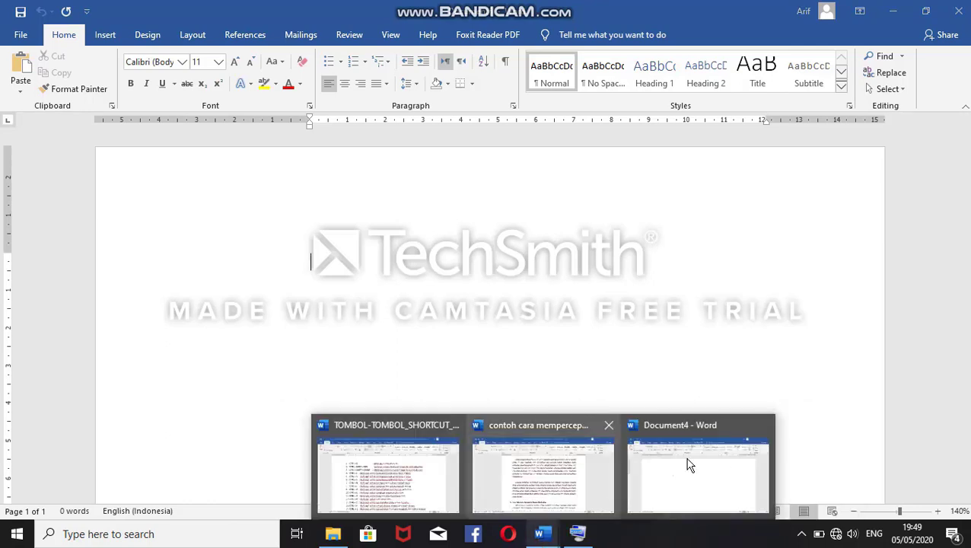
left_click(764, 426)
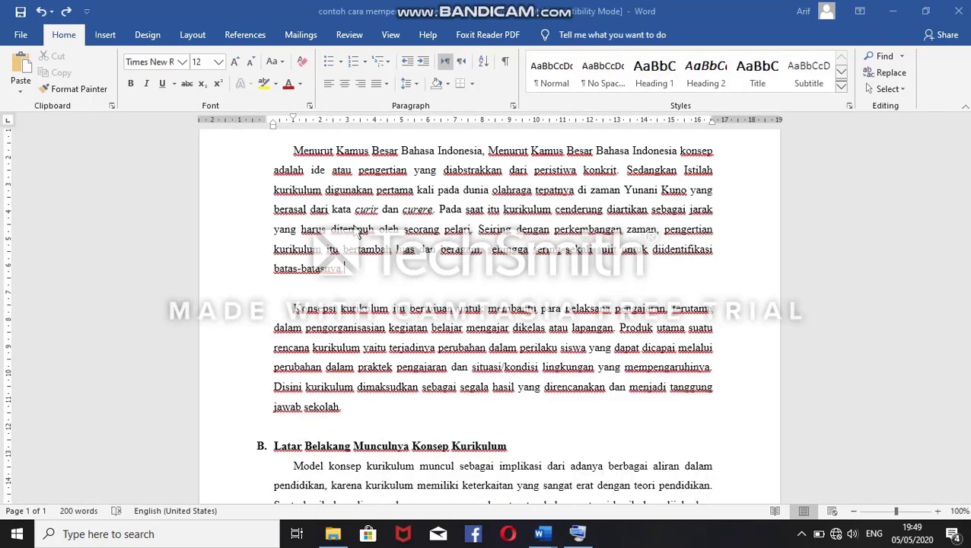
Step: Show and hide the on-screen keyboard, and view the Open page's recent documents twice, returning to the sample document each time
mouse_move(572, 536)
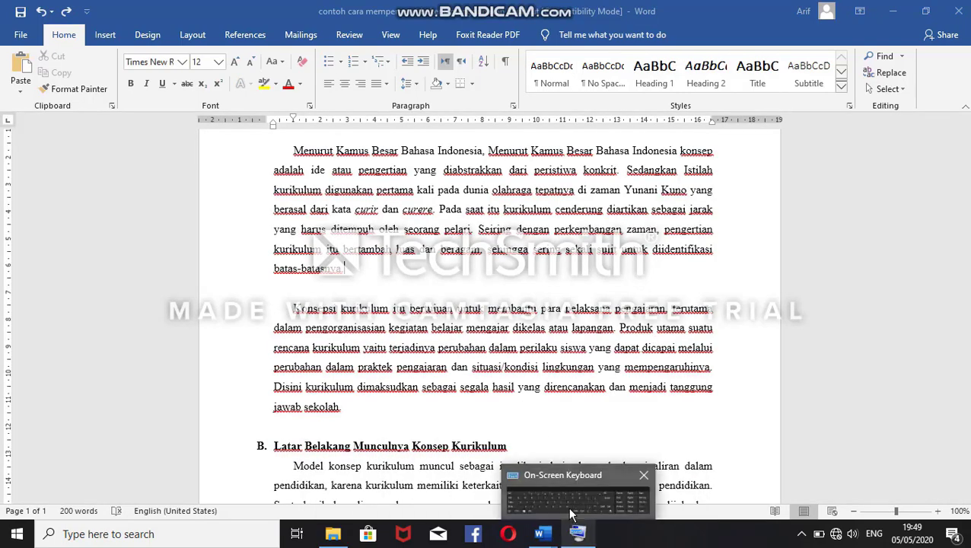
left_click(571, 515)
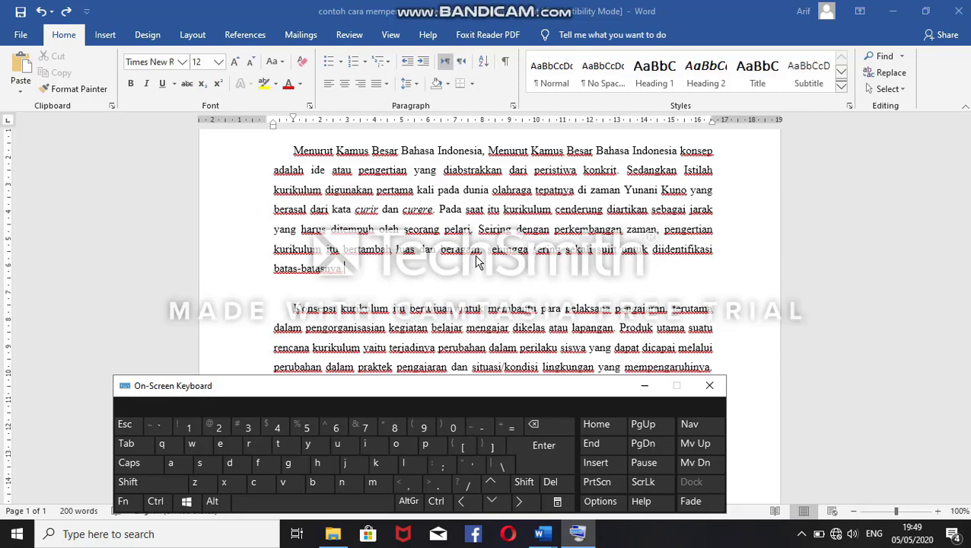
left_click(645, 387)
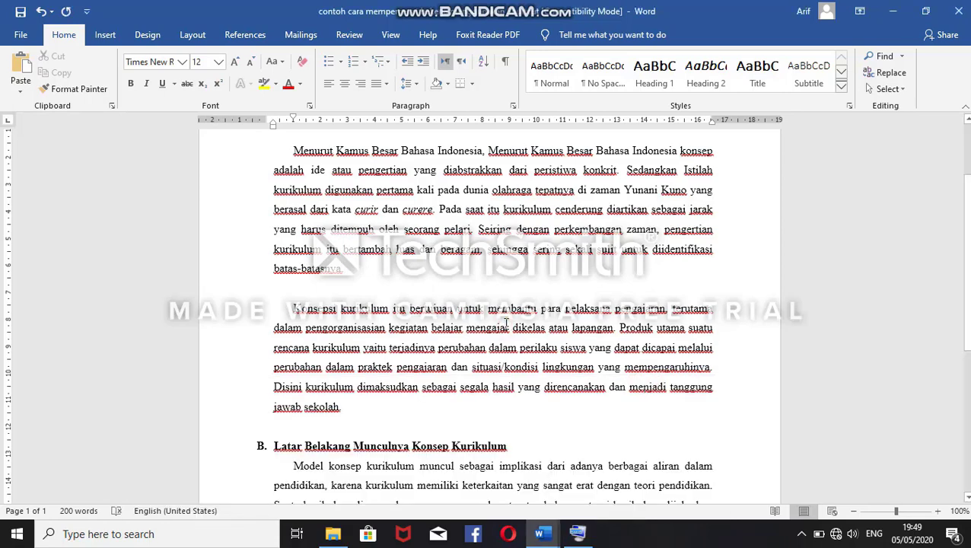
key("ctrl+o")
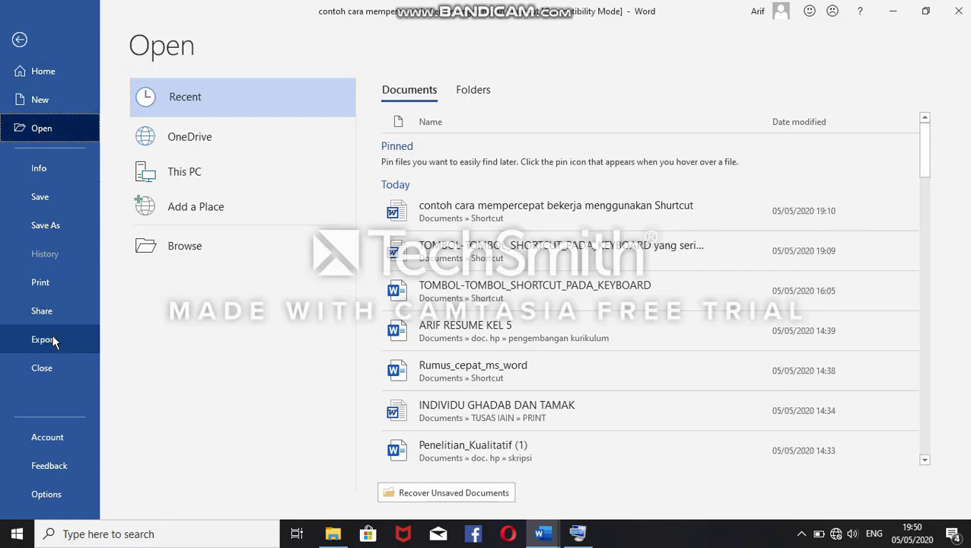
left_click(21, 41)
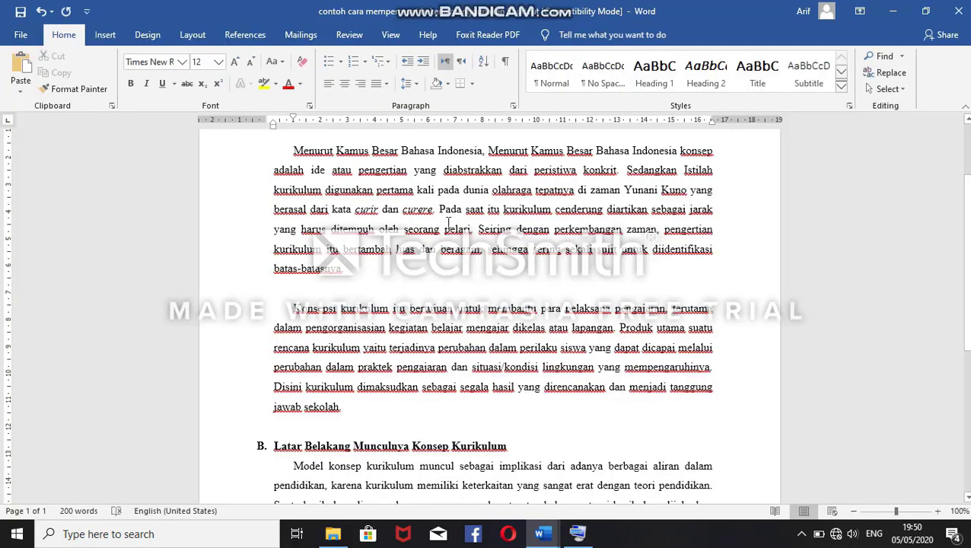
key("ctrl+o")
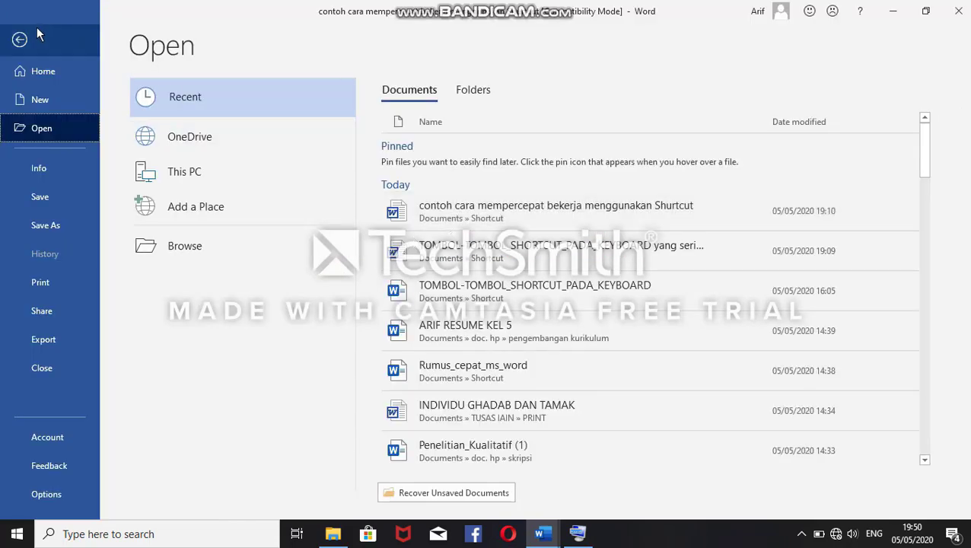
left_click(33, 38)
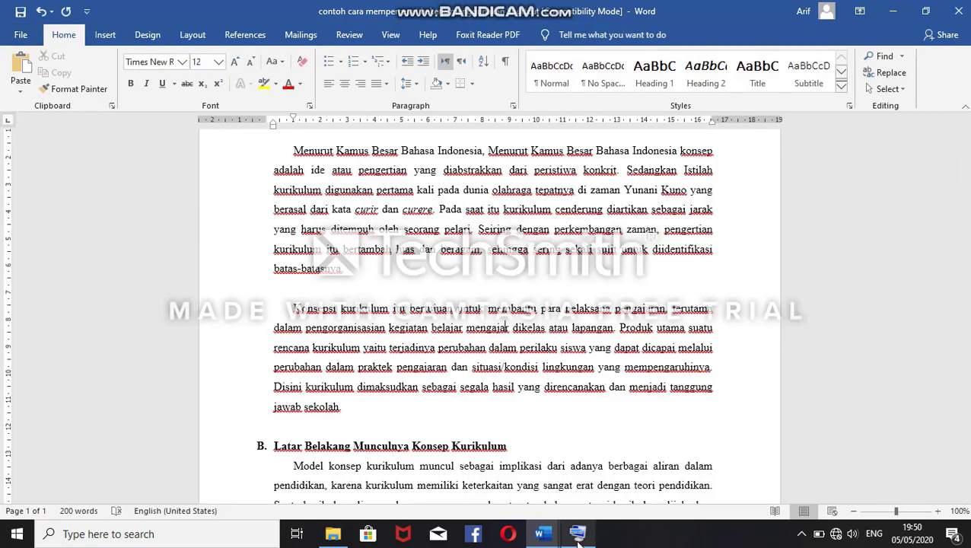
Step: Bring up the on-screen keyboard again, hide it, and view the Open page once more before returning to the document
mouse_move(575, 523)
left_click(574, 504)
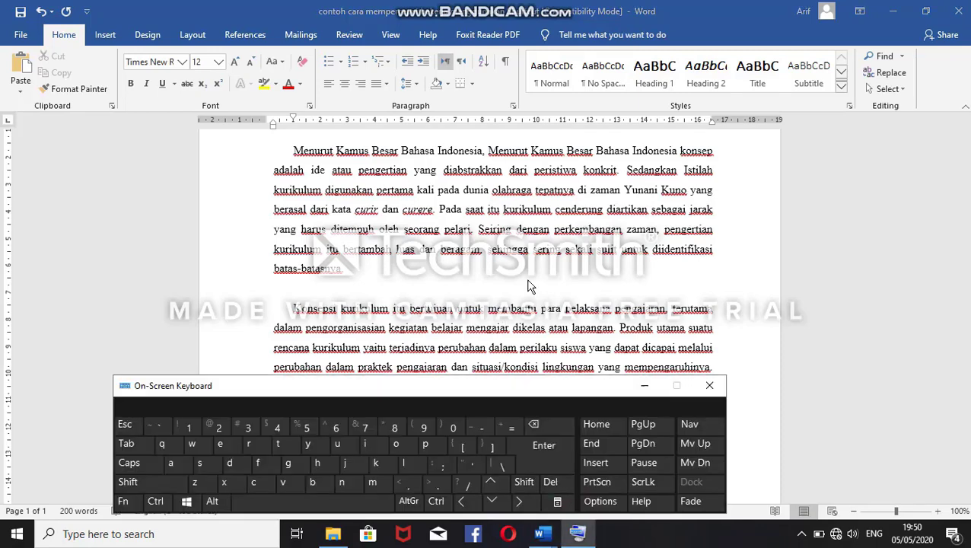
key("ctrl")
left_click(644, 385)
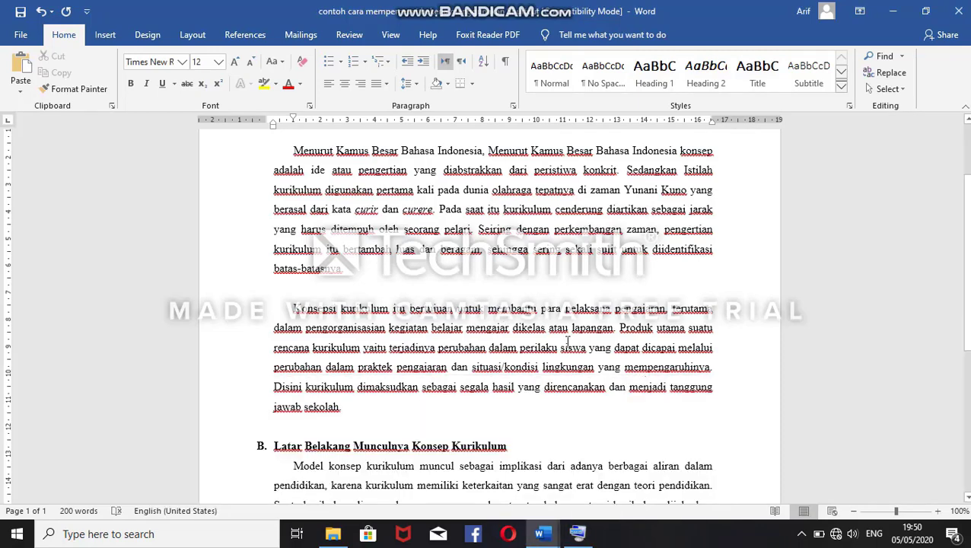
key("ctrl+o")
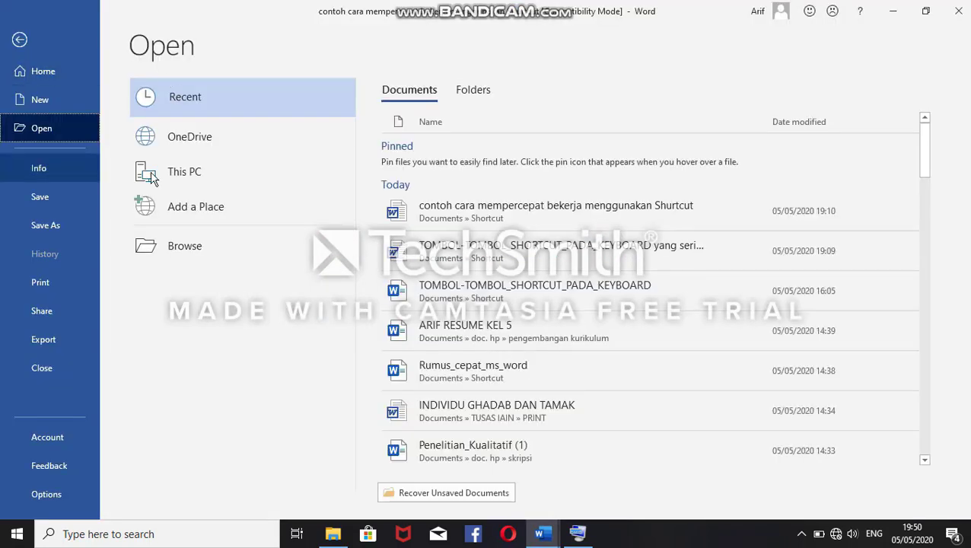
left_click(21, 34)
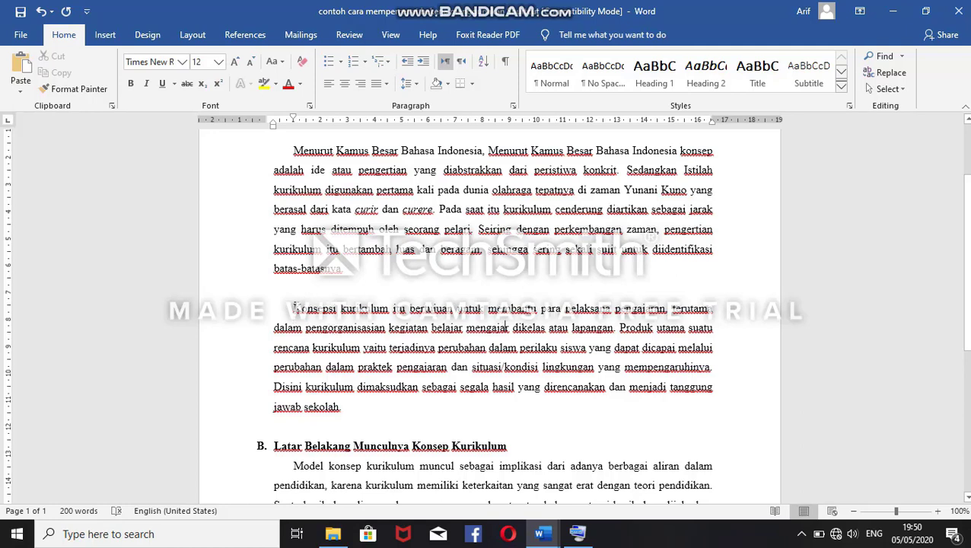
Step: Select section A's second paragraph and repeatedly increase its left indent to about 7.5 cm on the ruler
left_click_drag(295, 307, 362, 420)
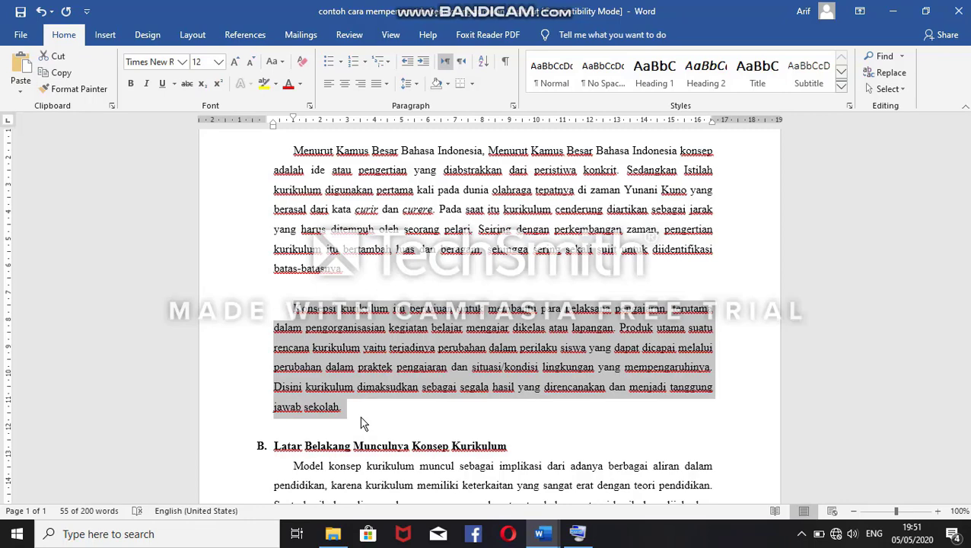
key("ctrl+m")
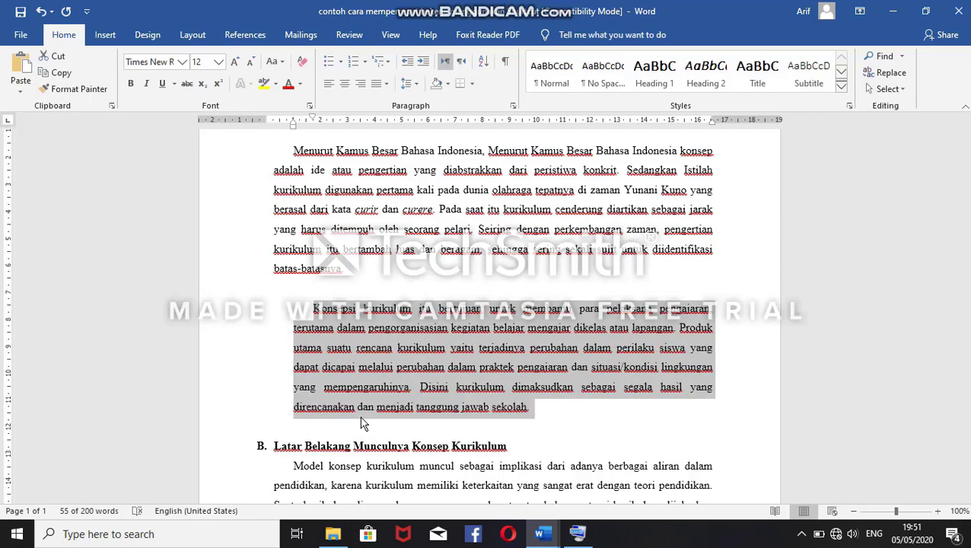
key("ctrl+m")
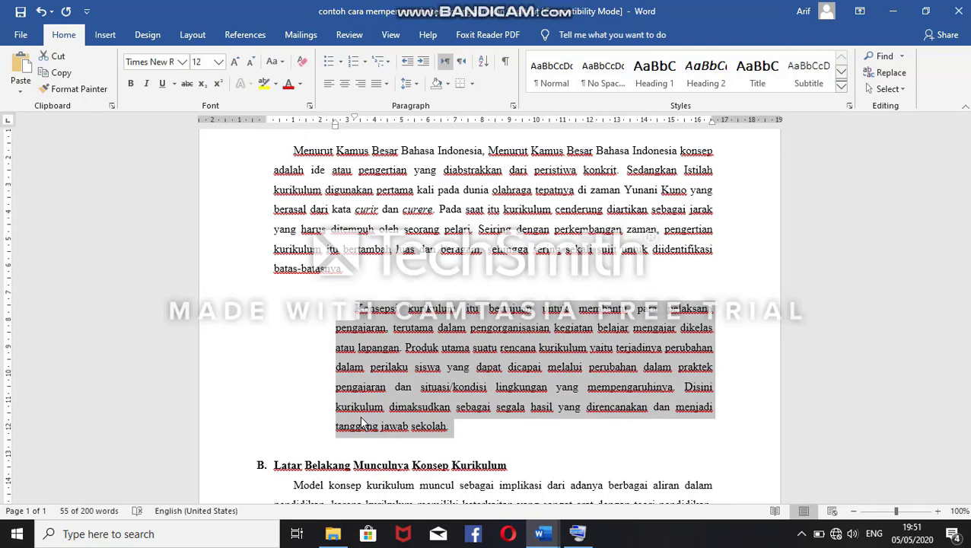
key("ctrl+m")
key("ctrl+m")
key("ctrl+m")
key("ctrl+m")
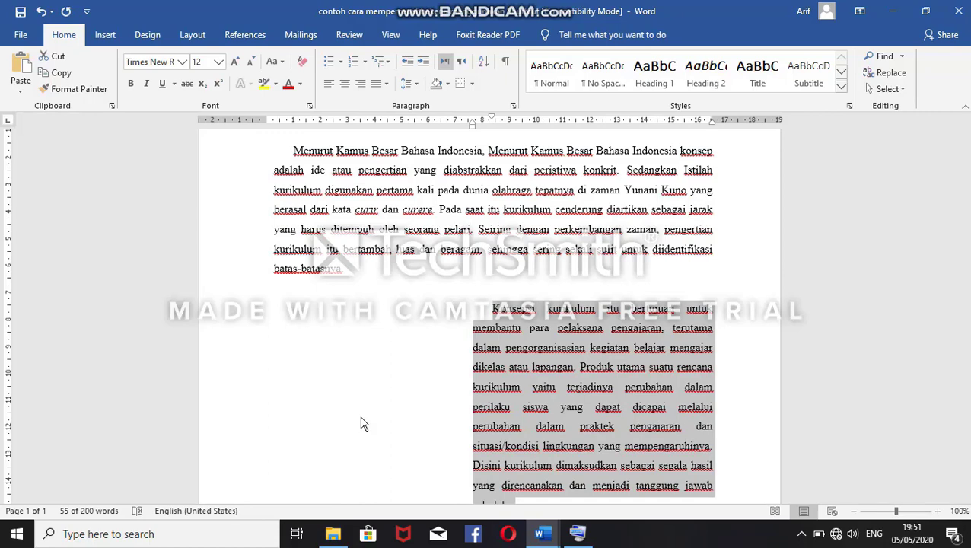
Step: Decrease the selected paragraph's left indent step by step until it aligns with the paragraph above
key("ctrl+shift+m")
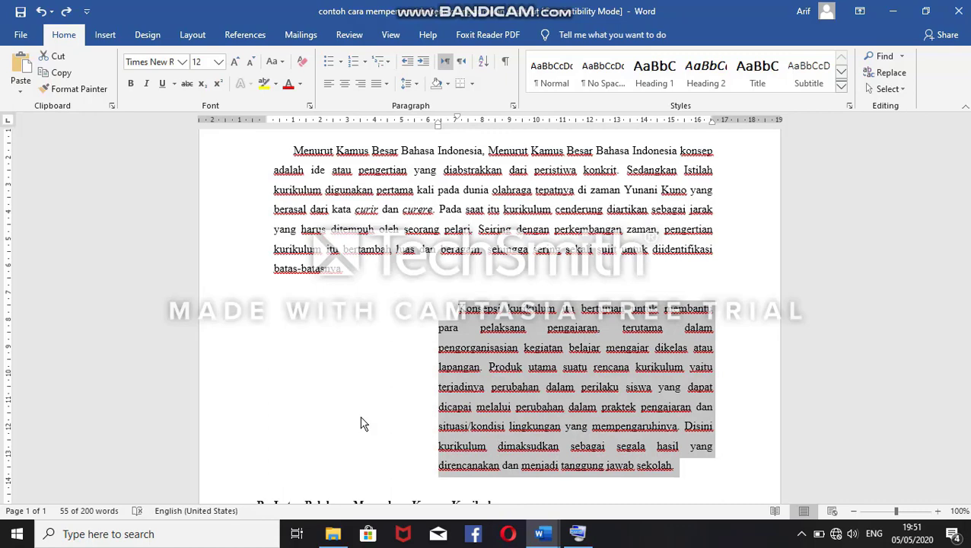
key("ctrl+shift+m")
key("ctrl+shift+m")
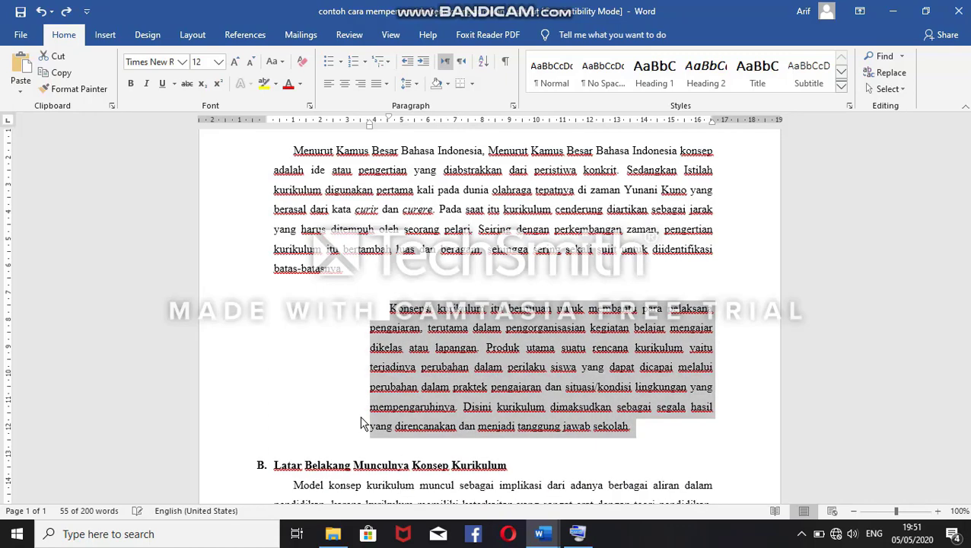
key("ctrl+shift+m")
key("ctrl+shift+m")
key("ctrl+shift+m")
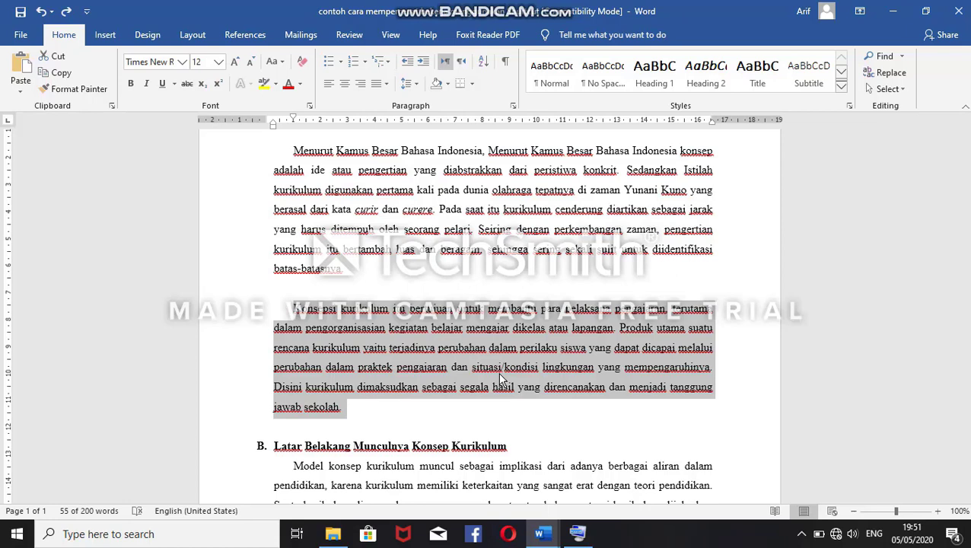
left_click(434, 208)
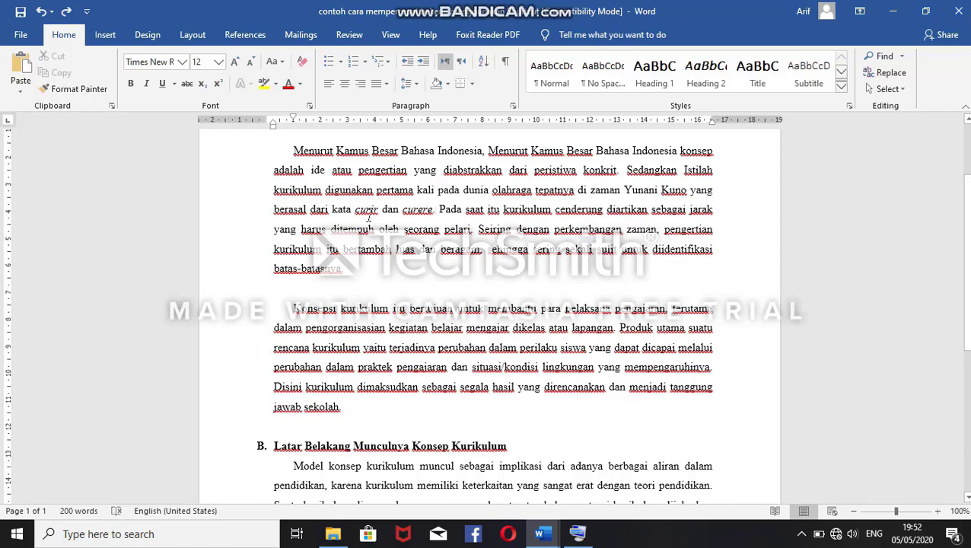
left_click_drag(357, 210, 390, 288)
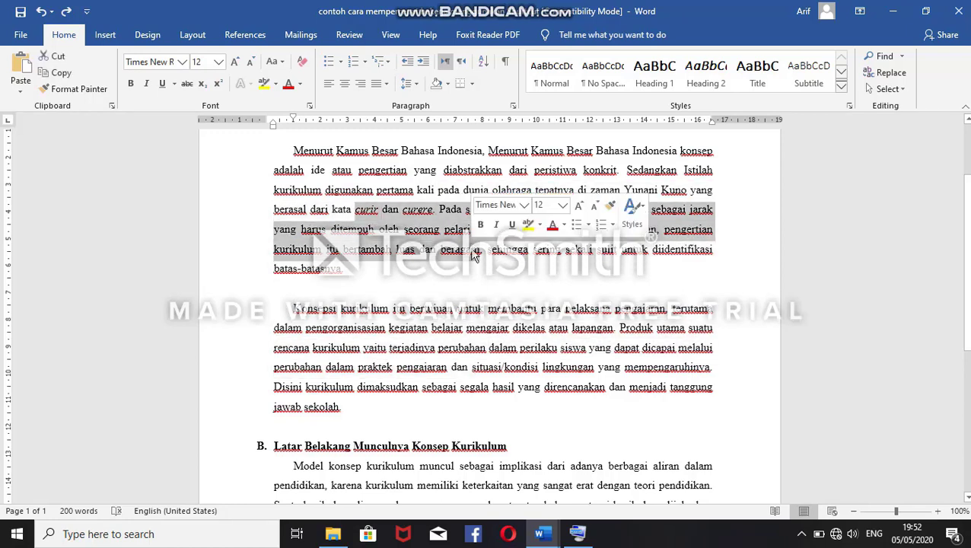
left_click(418, 289)
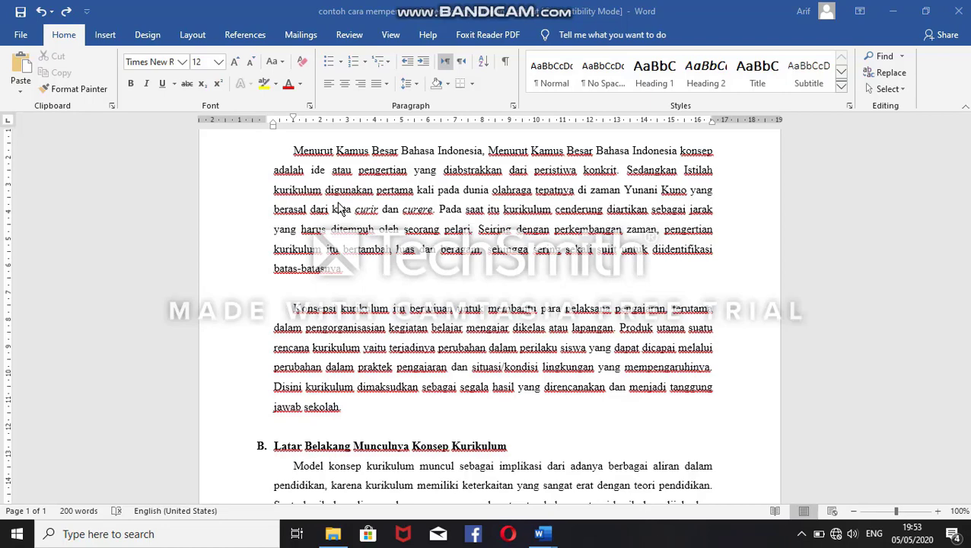
Step: View the document's print settings and preview three times, returning to the document without printing
key("ctrl+p")
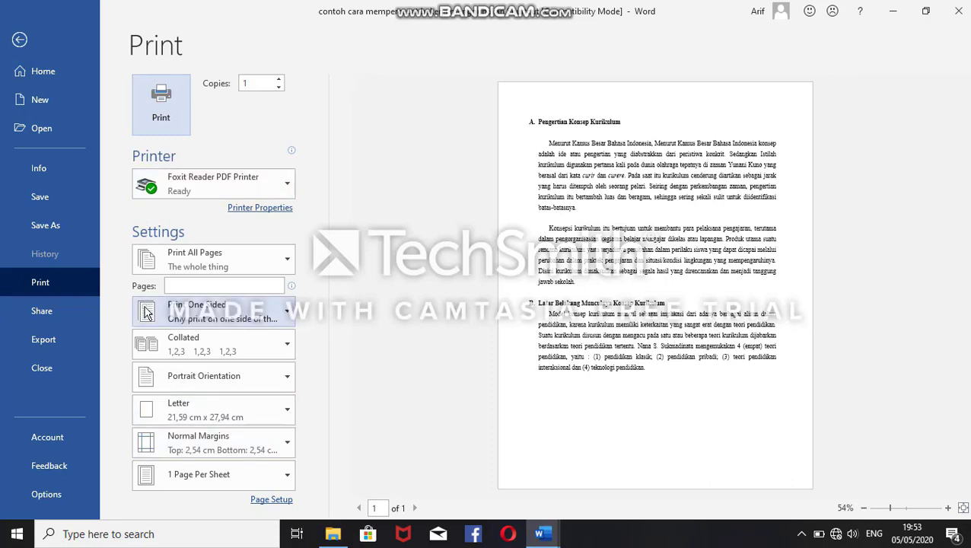
left_click(18, 42)
left_click(326, 190)
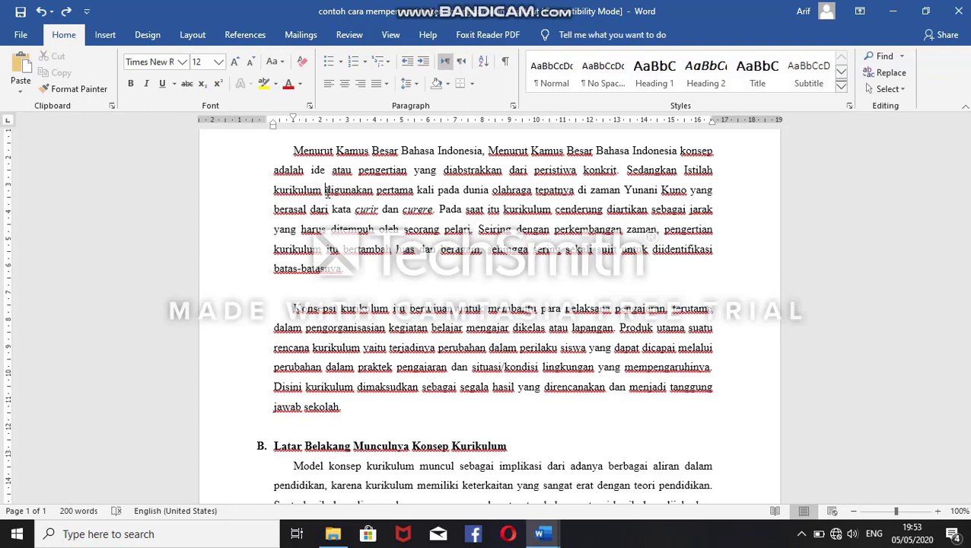
key("ctrl+p")
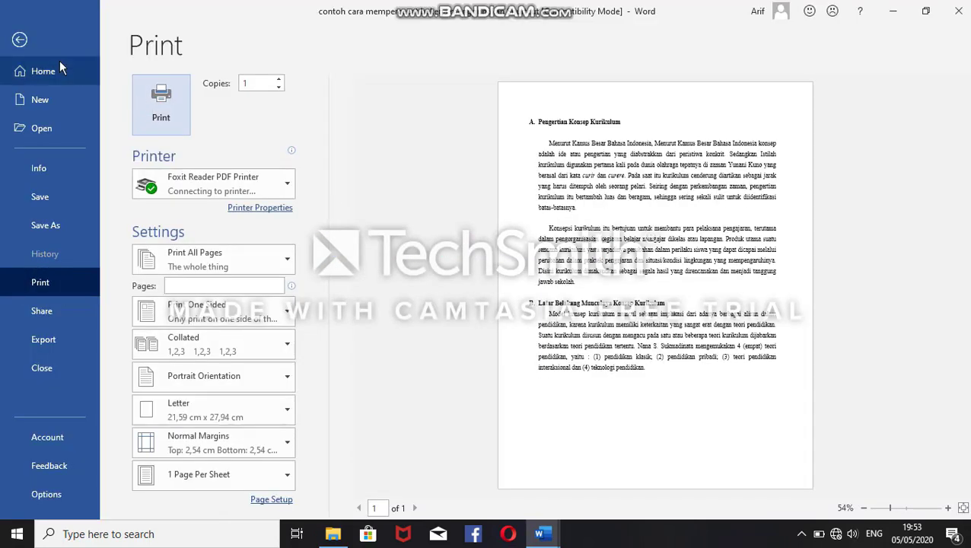
left_click(19, 40)
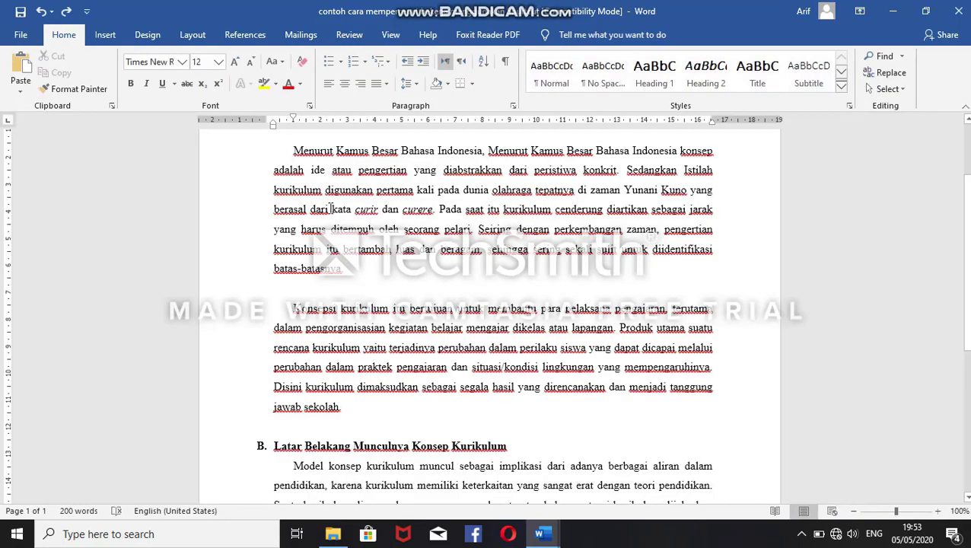
key("ctrl+p")
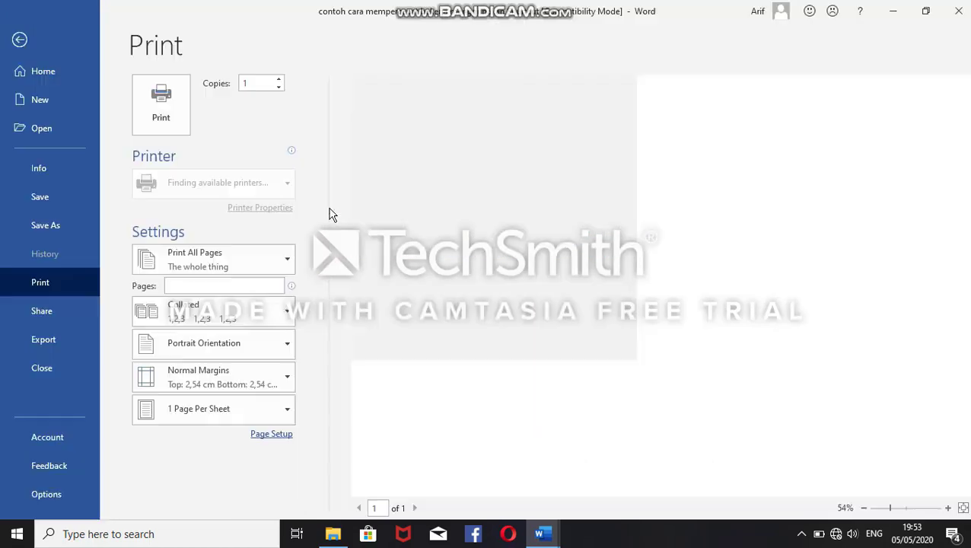
left_click(31, 45)
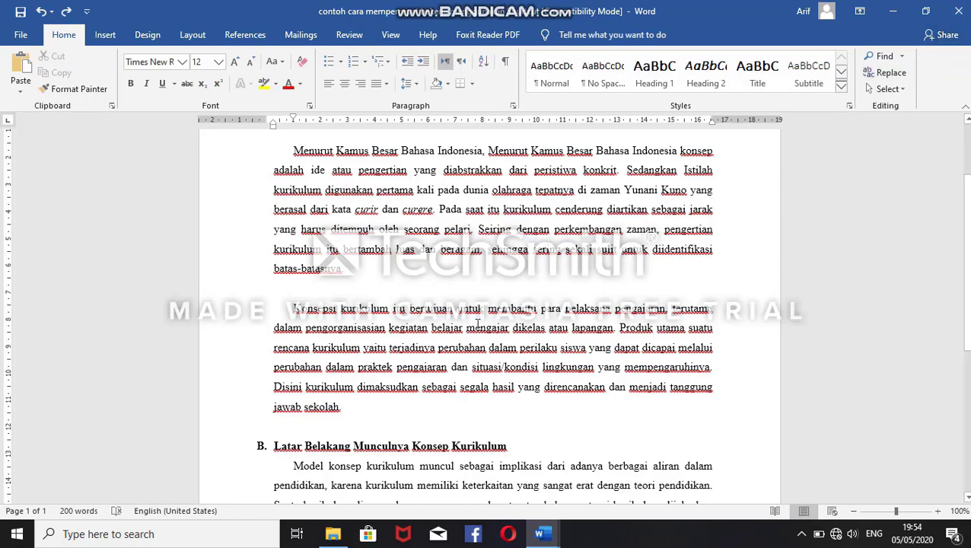
Step: Switch to the TOMBOL-TOMBOL SHORTCUT PADA KEYBOARD document and review the whole shortcut list, setting the zoom to 110%
key("alt+Tab")
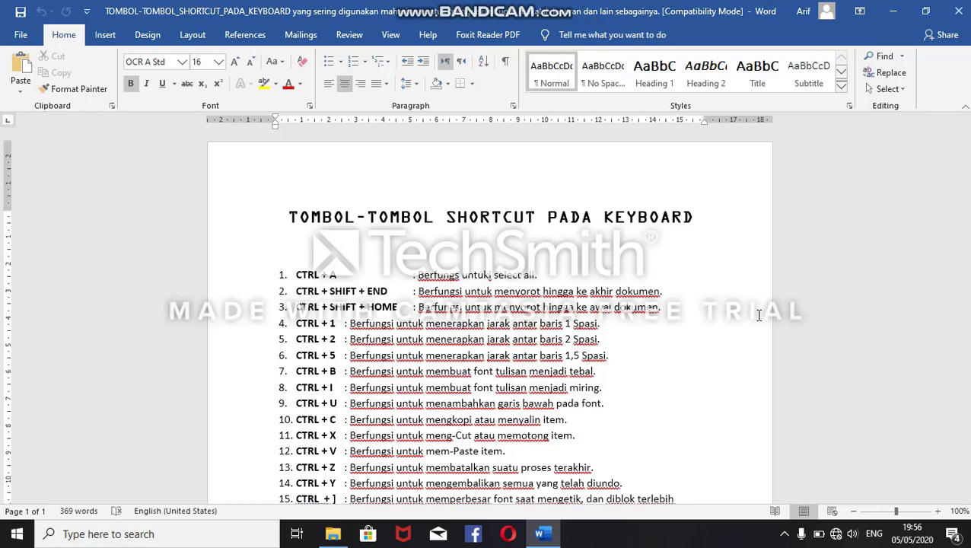
left_click_drag(964, 255, 970, 401)
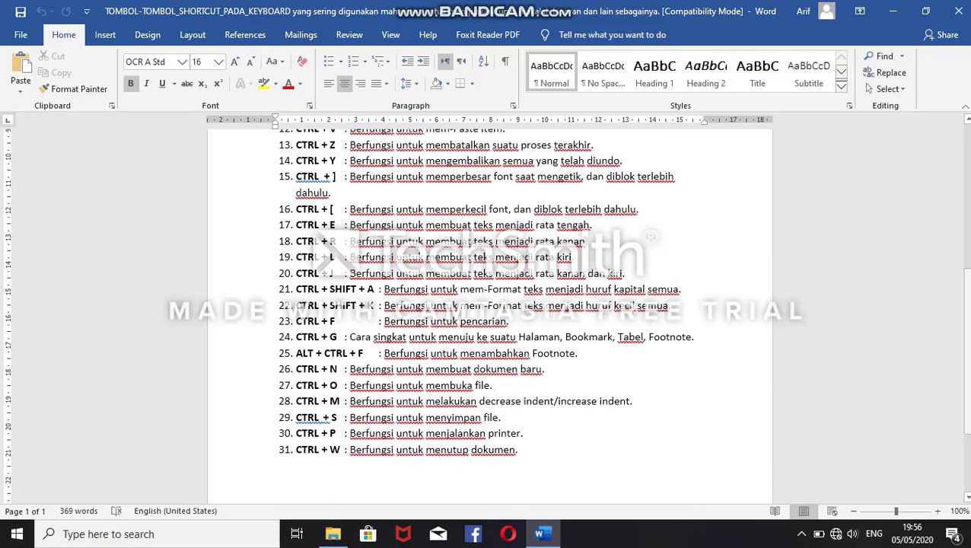
left_click(938, 512)
mouse_move(968, 316)
left_mouse_down()
mouse_move(969, 343)
mouse_move(948, 200)
mouse_move(950, 213)
left_mouse_up()
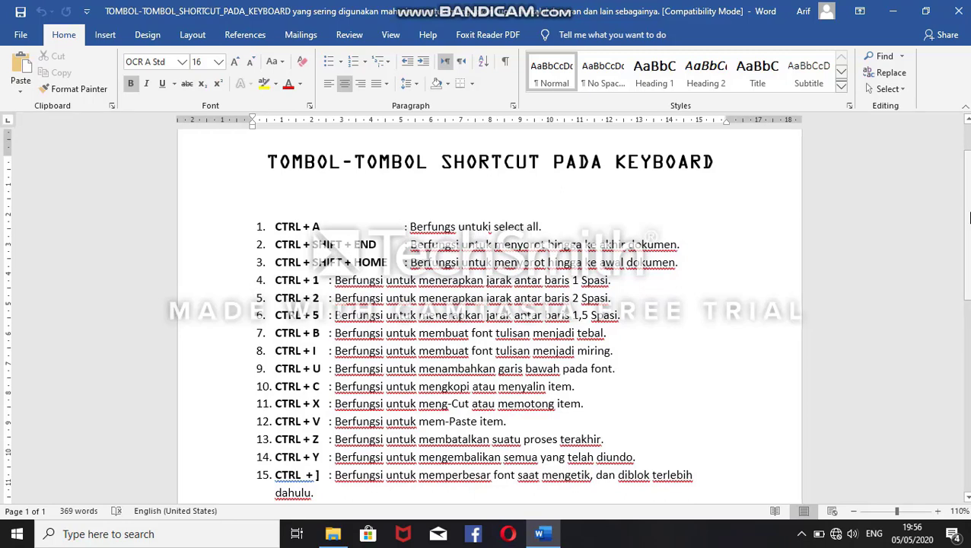
mouse_move(968, 218)
left_mouse_down()
mouse_move(968, 362)
mouse_move(968, 209)
left_mouse_up()
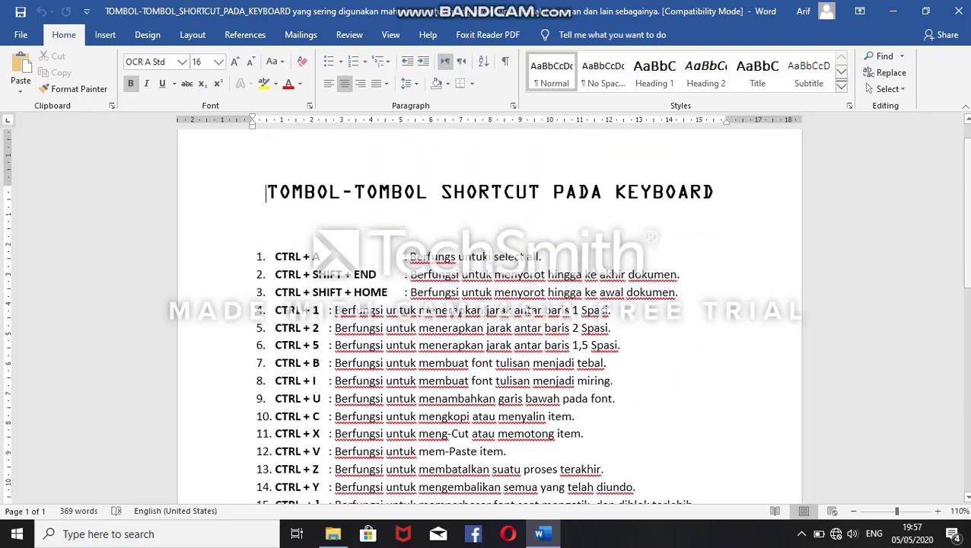